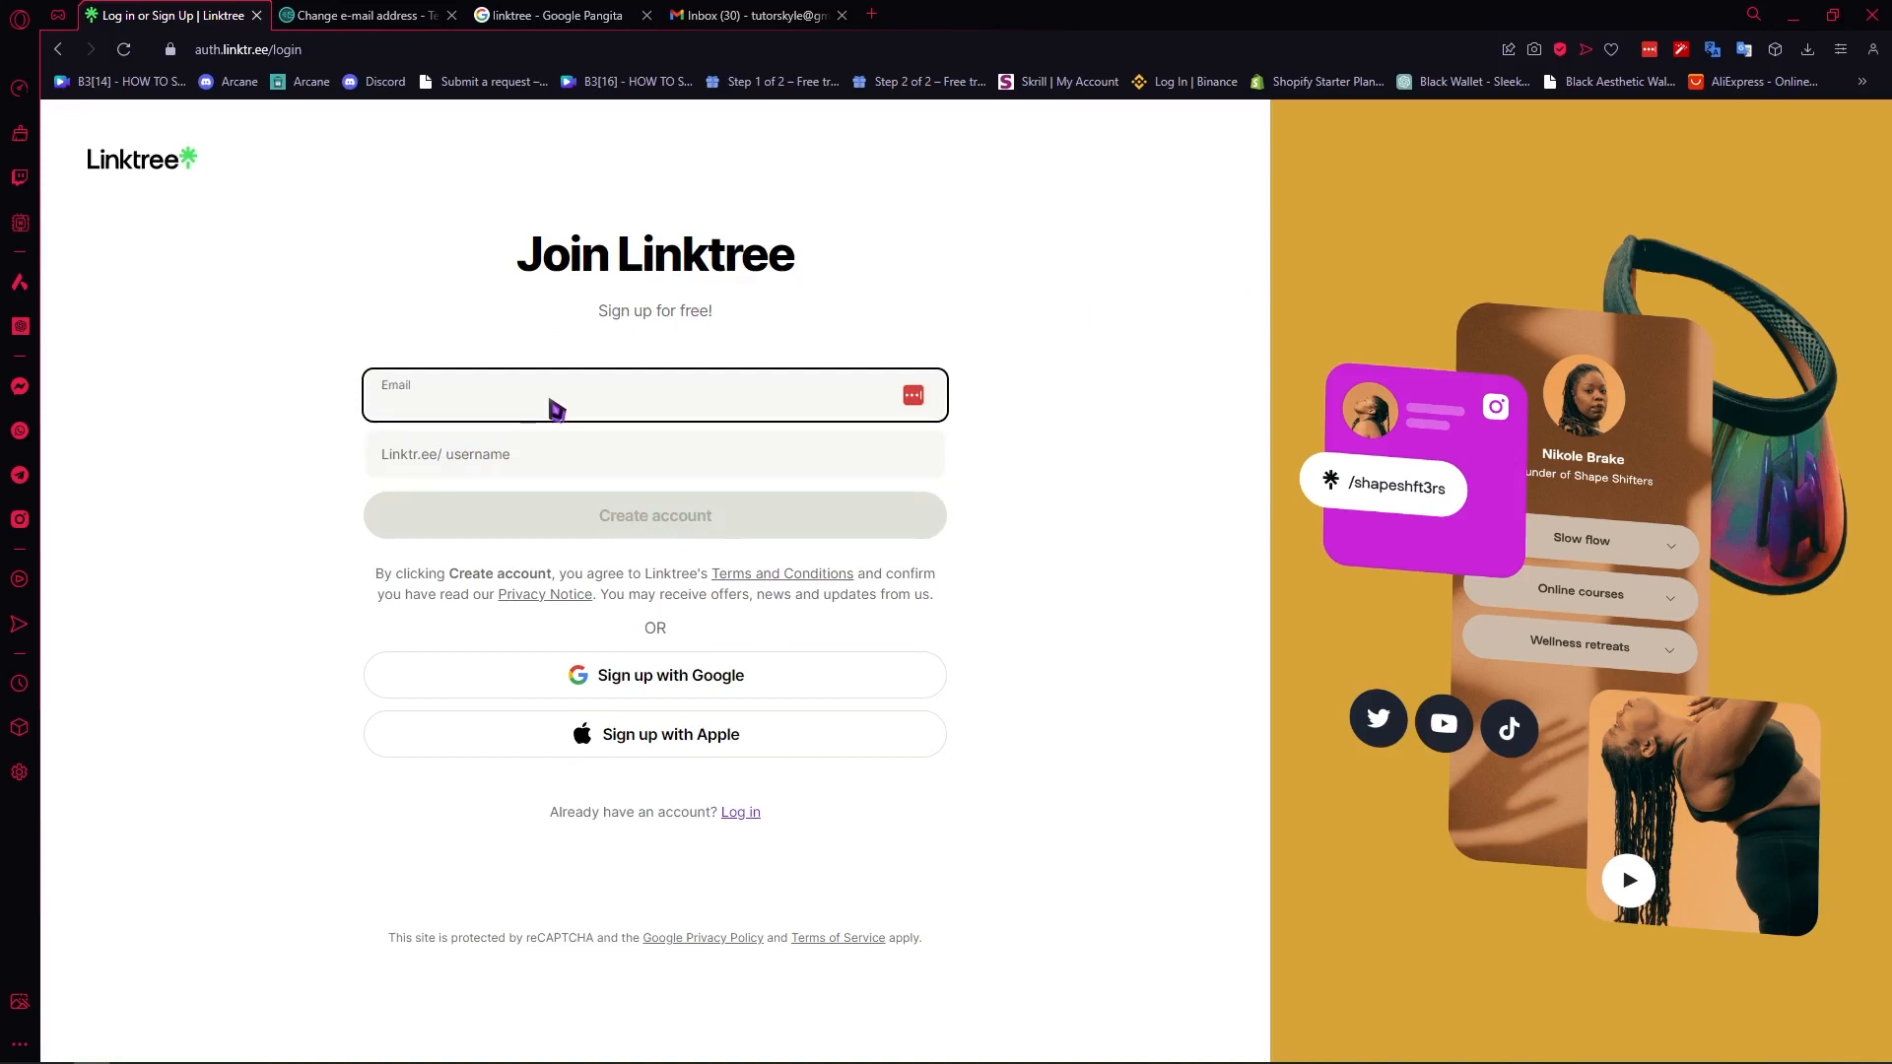
# - Copy the temporary e-mail address from the Temp Mail page and paste it into the Linktree sign-up form's e-mail field
pyautogui.click(414, 15)
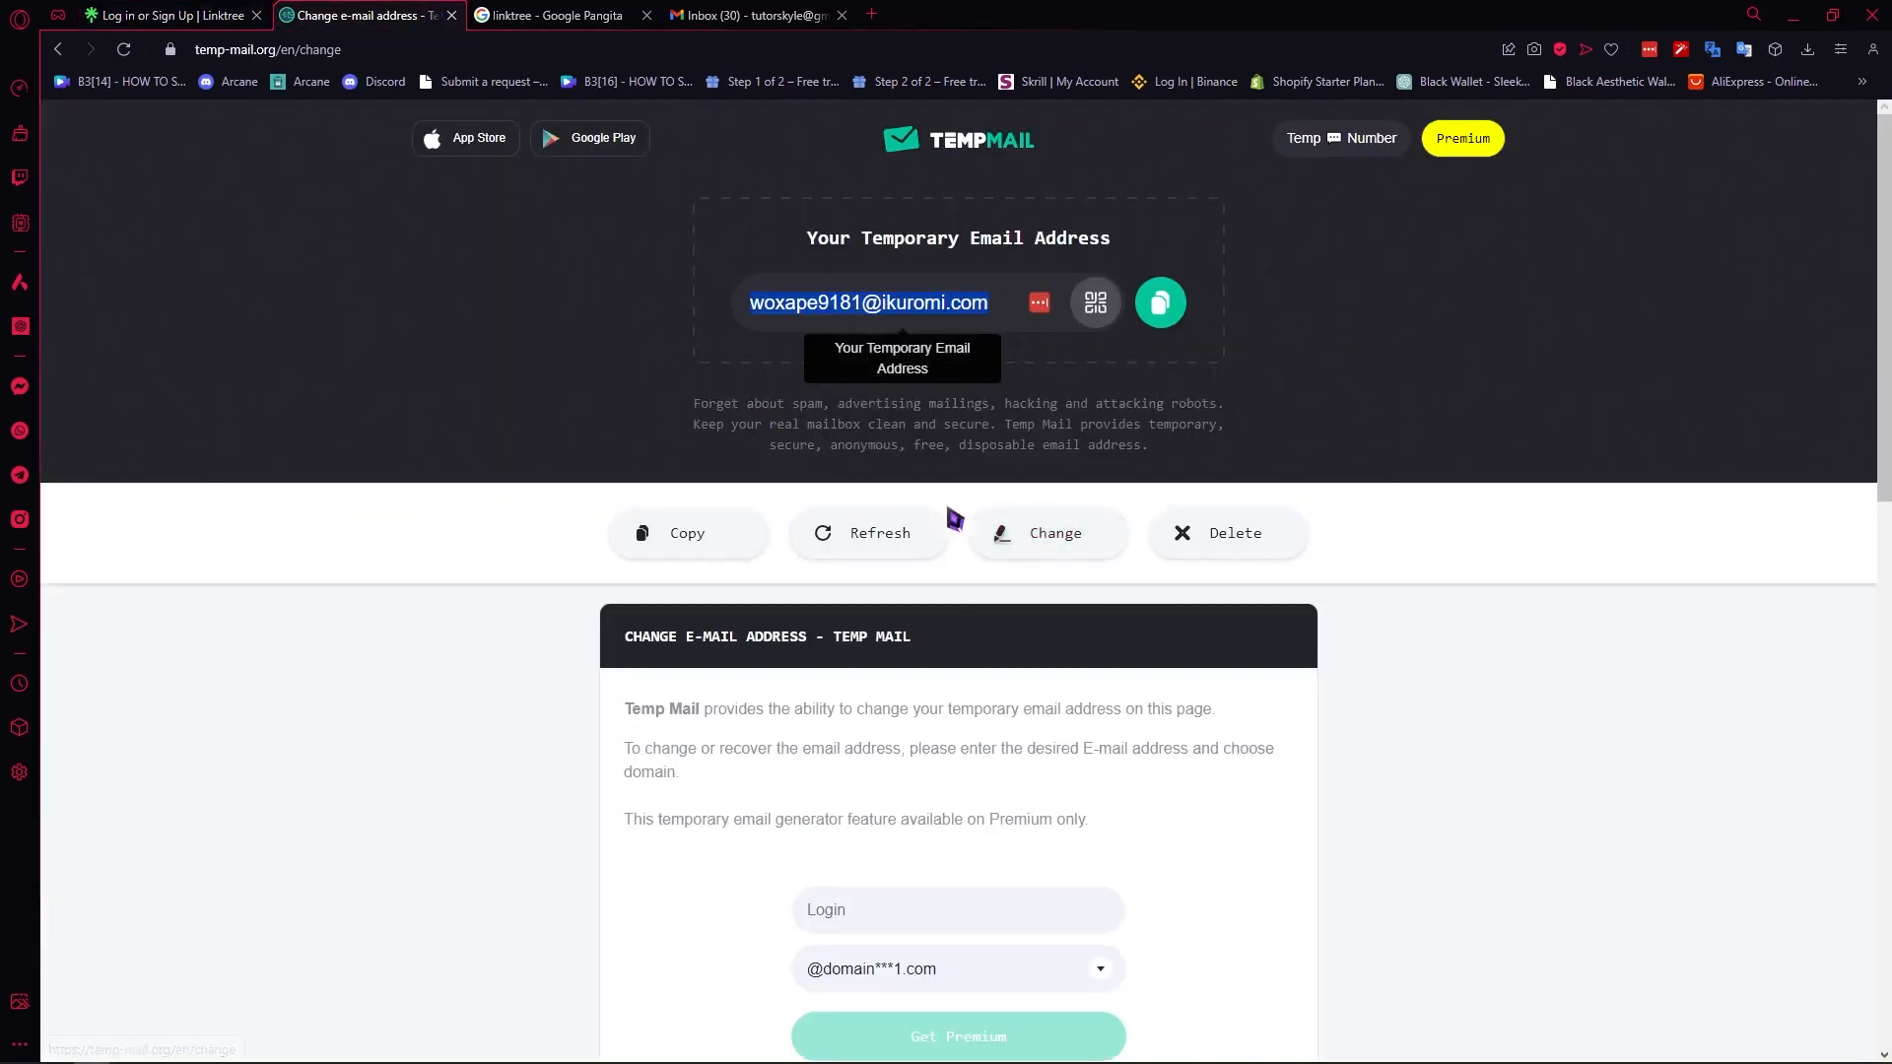
pyautogui.click(1160, 302)
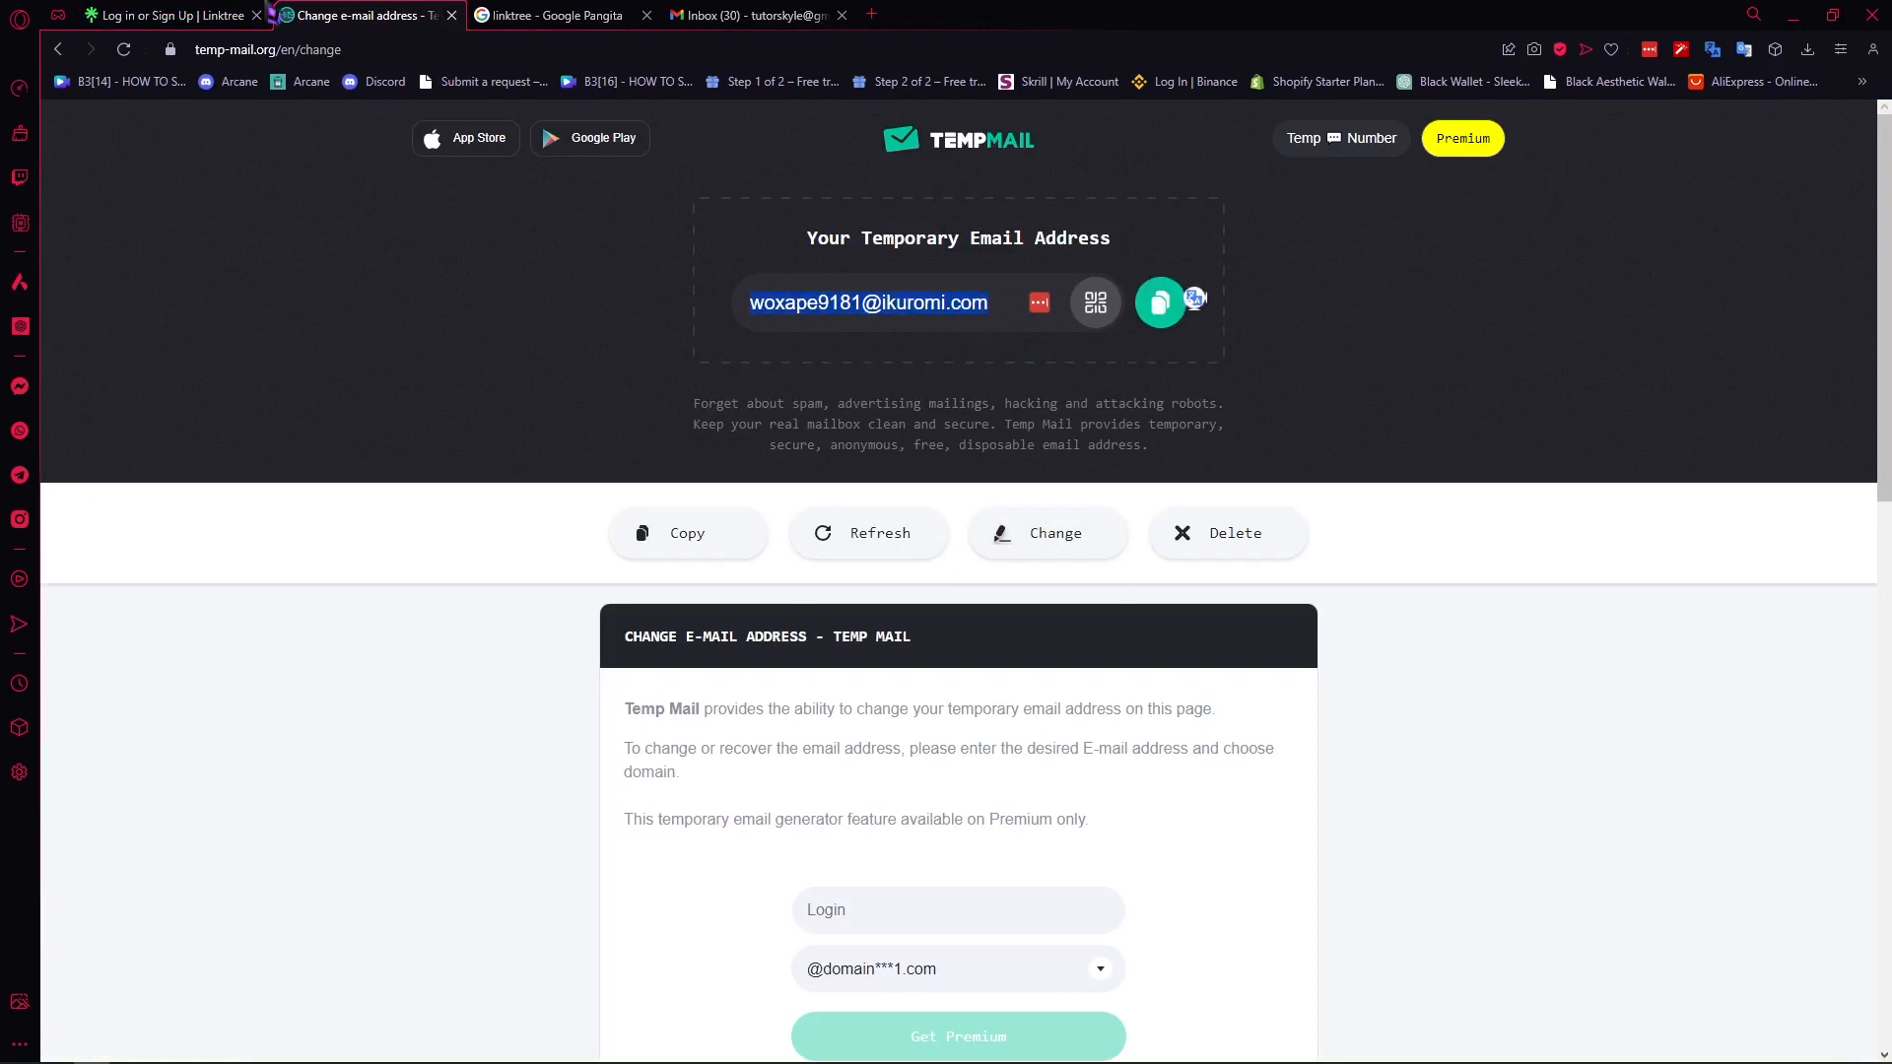
pyautogui.click(197, 15)
pyautogui.rightClick(574, 408)
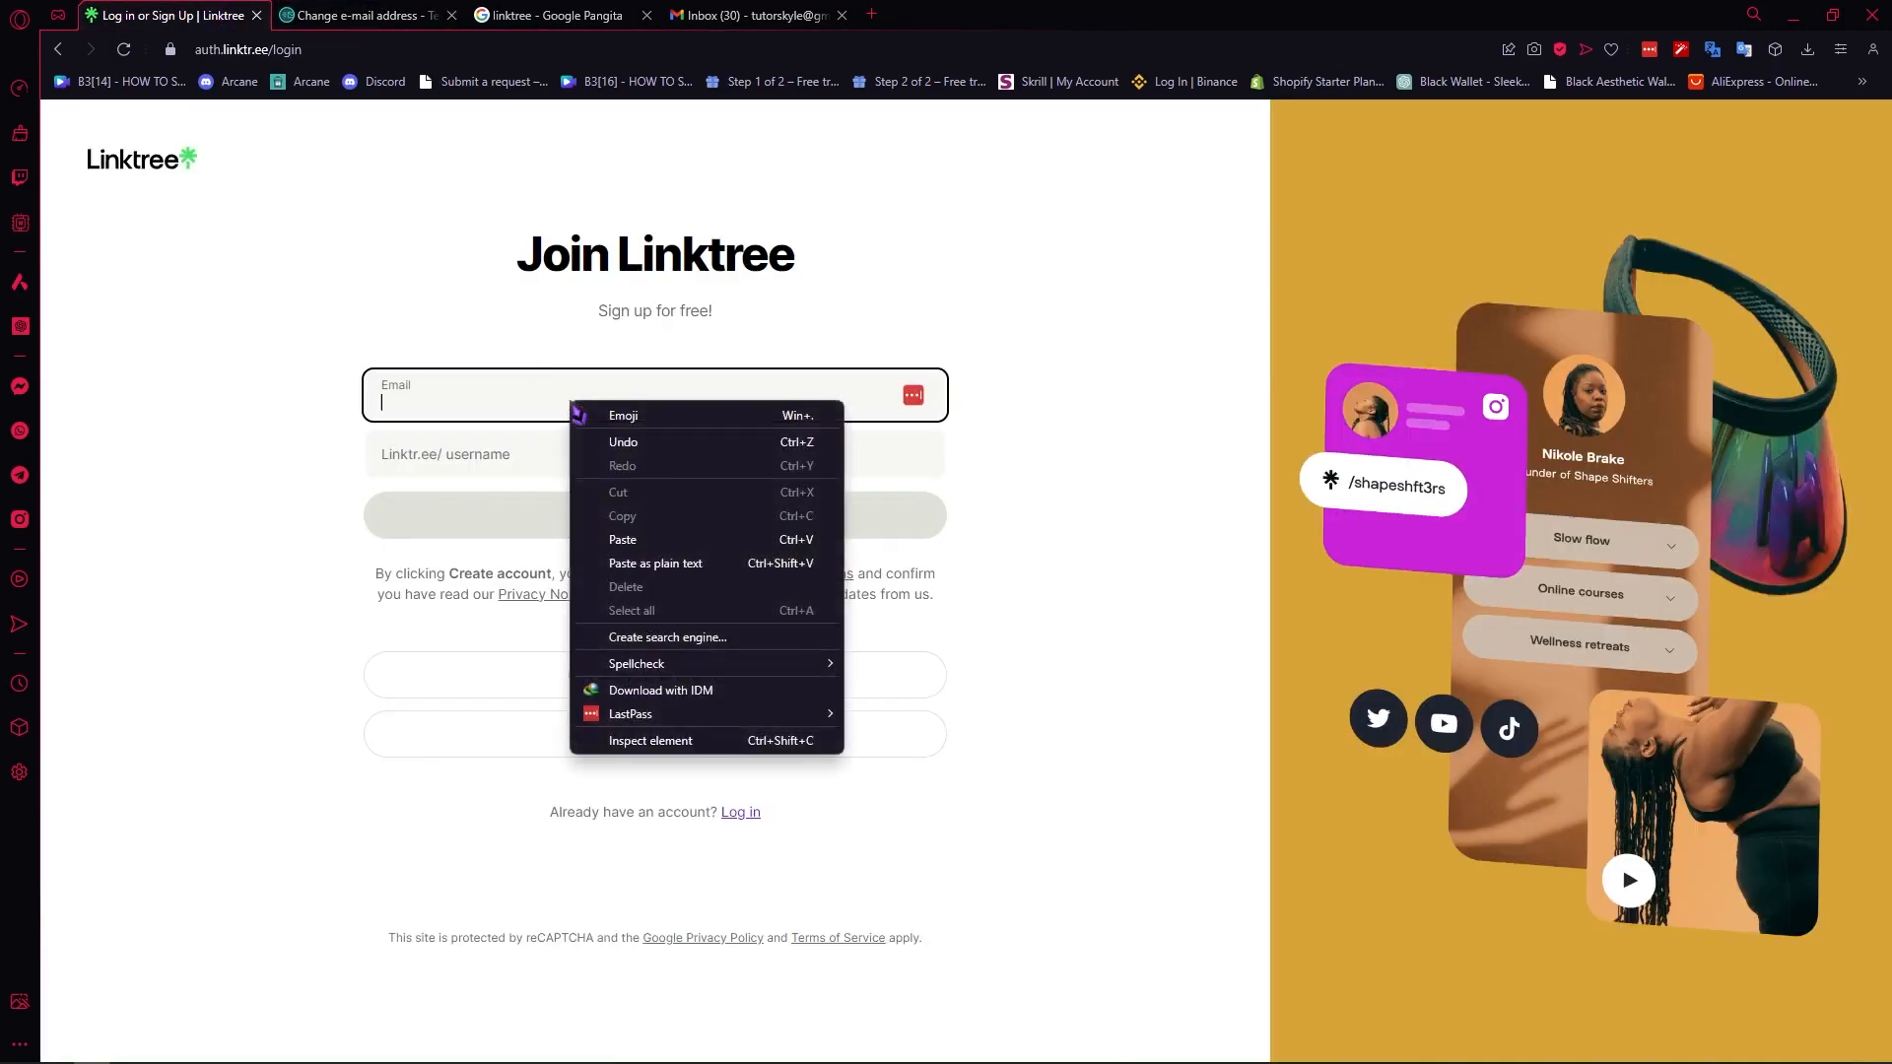
pyautogui.click(623, 539)
# - Replace the suggested Linktree username with the chosen username and create the account
pyautogui.click(566, 461)
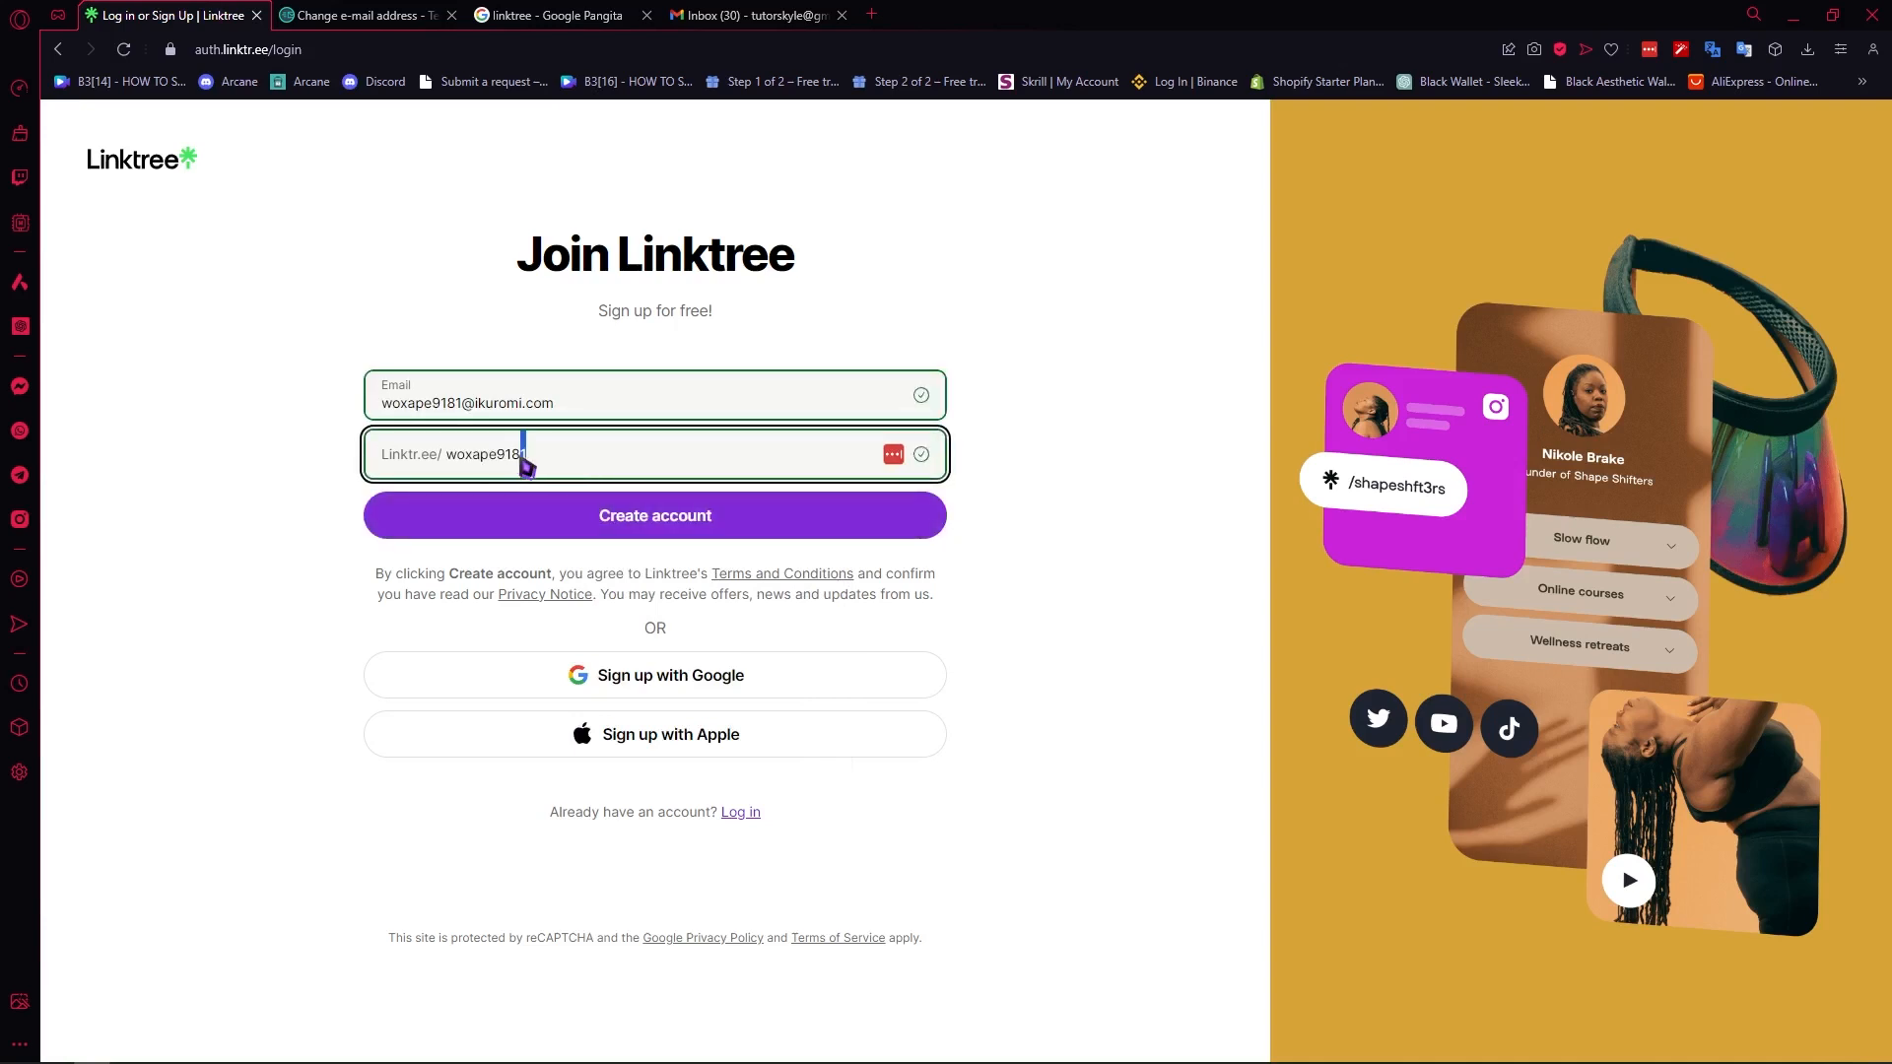
pyautogui.moveTo(525, 464); pyautogui.dragTo(451, 465)
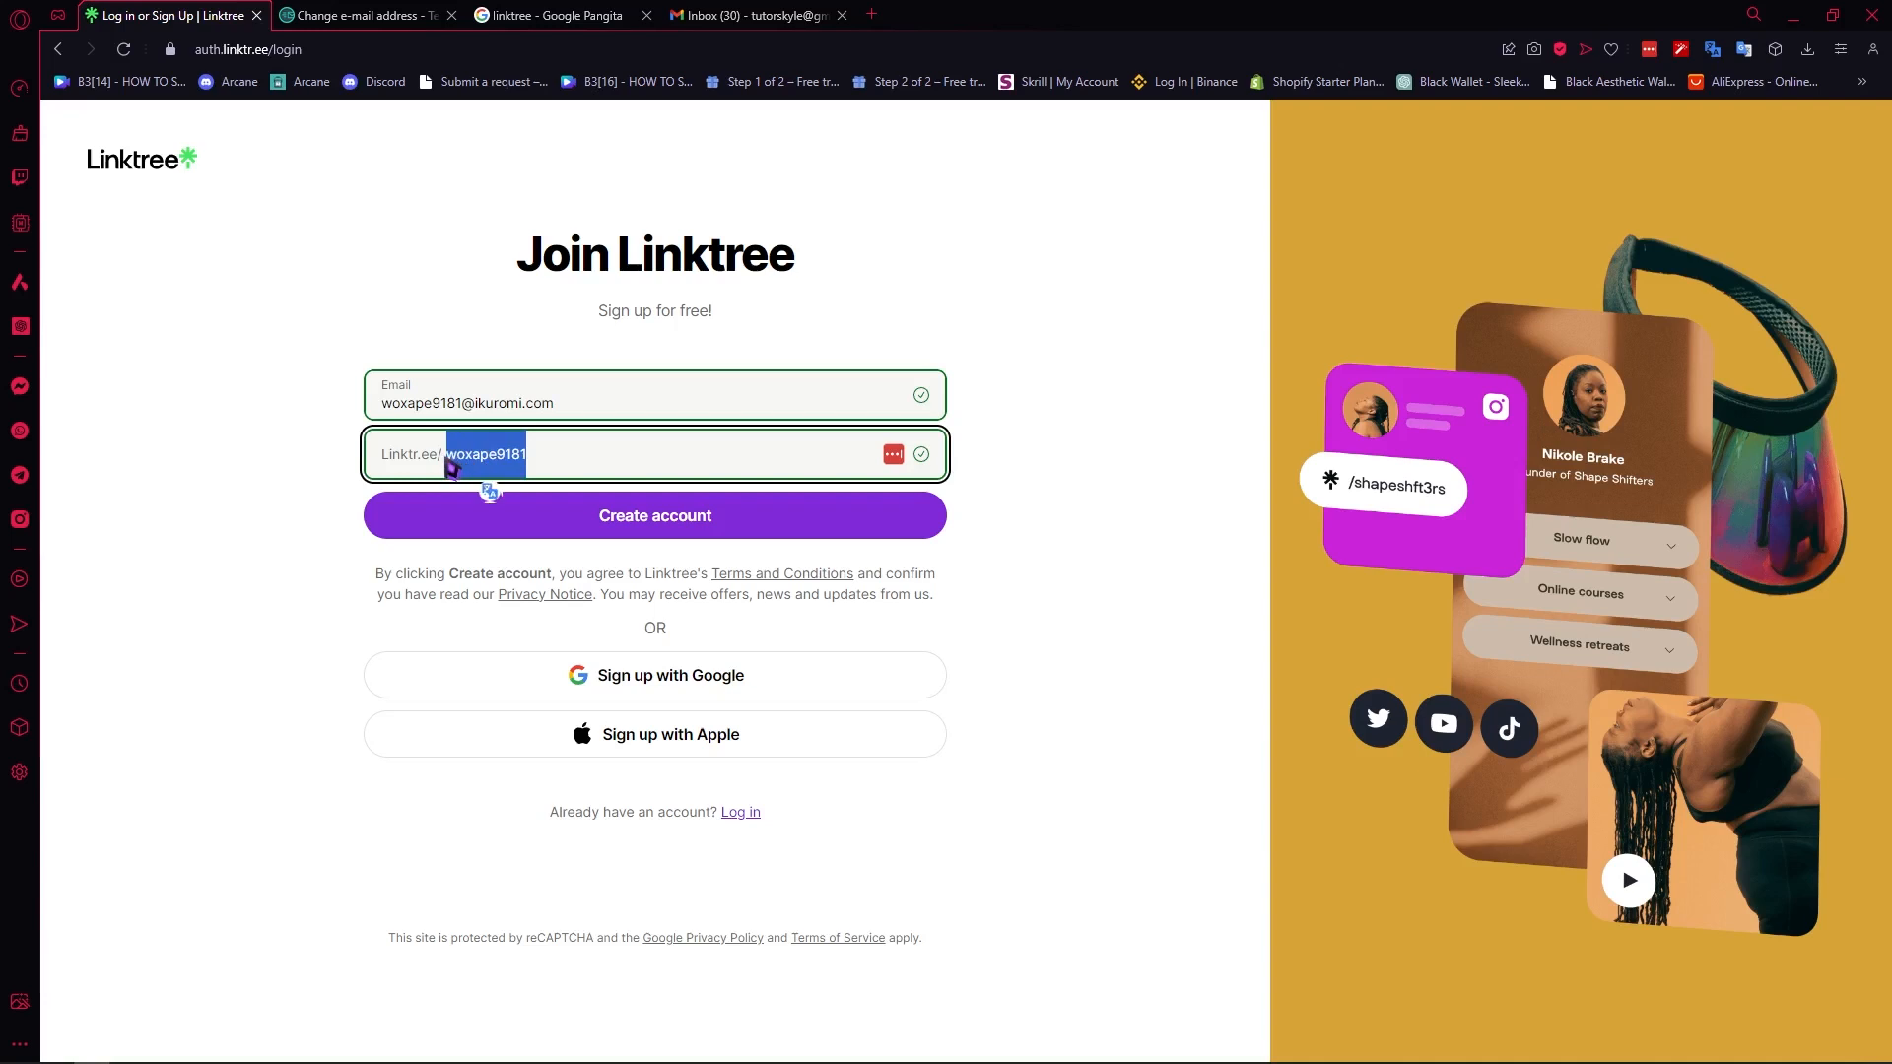
pyautogui.press('BackSpace')
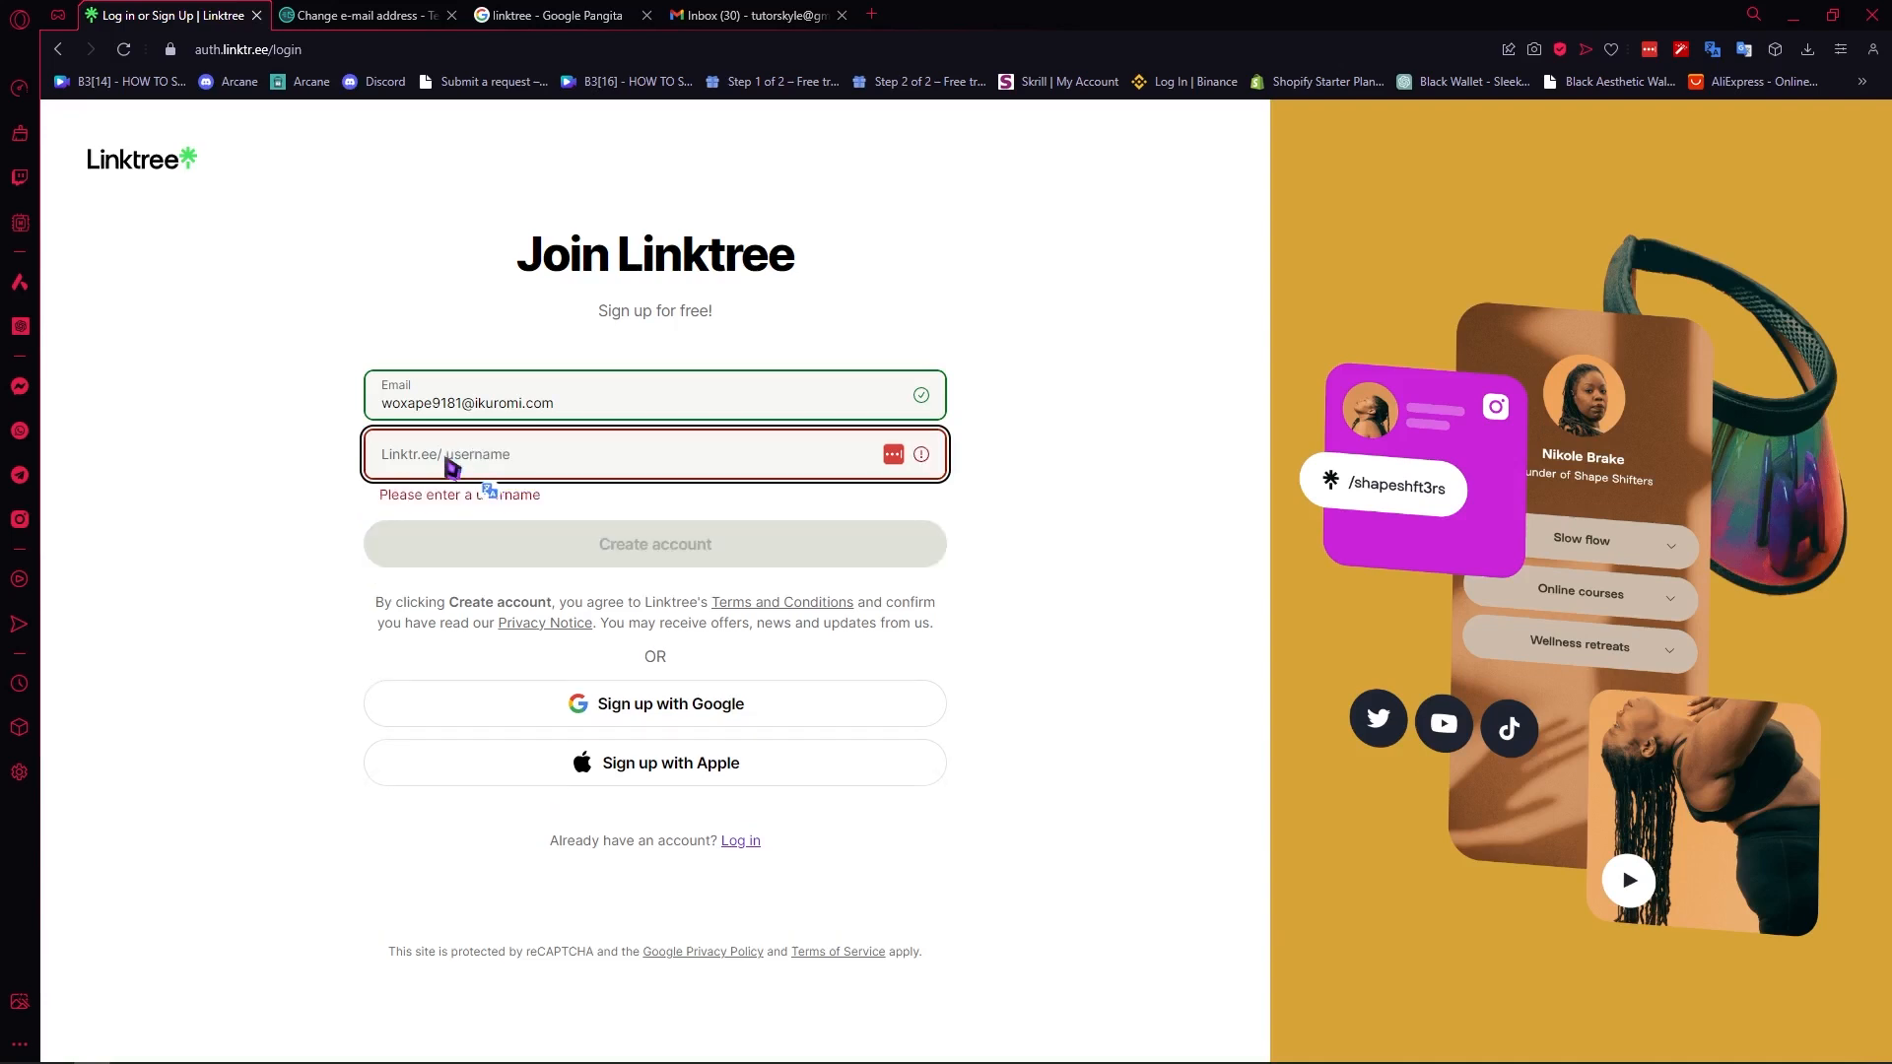
pyautogui.write('tutsbykyle')
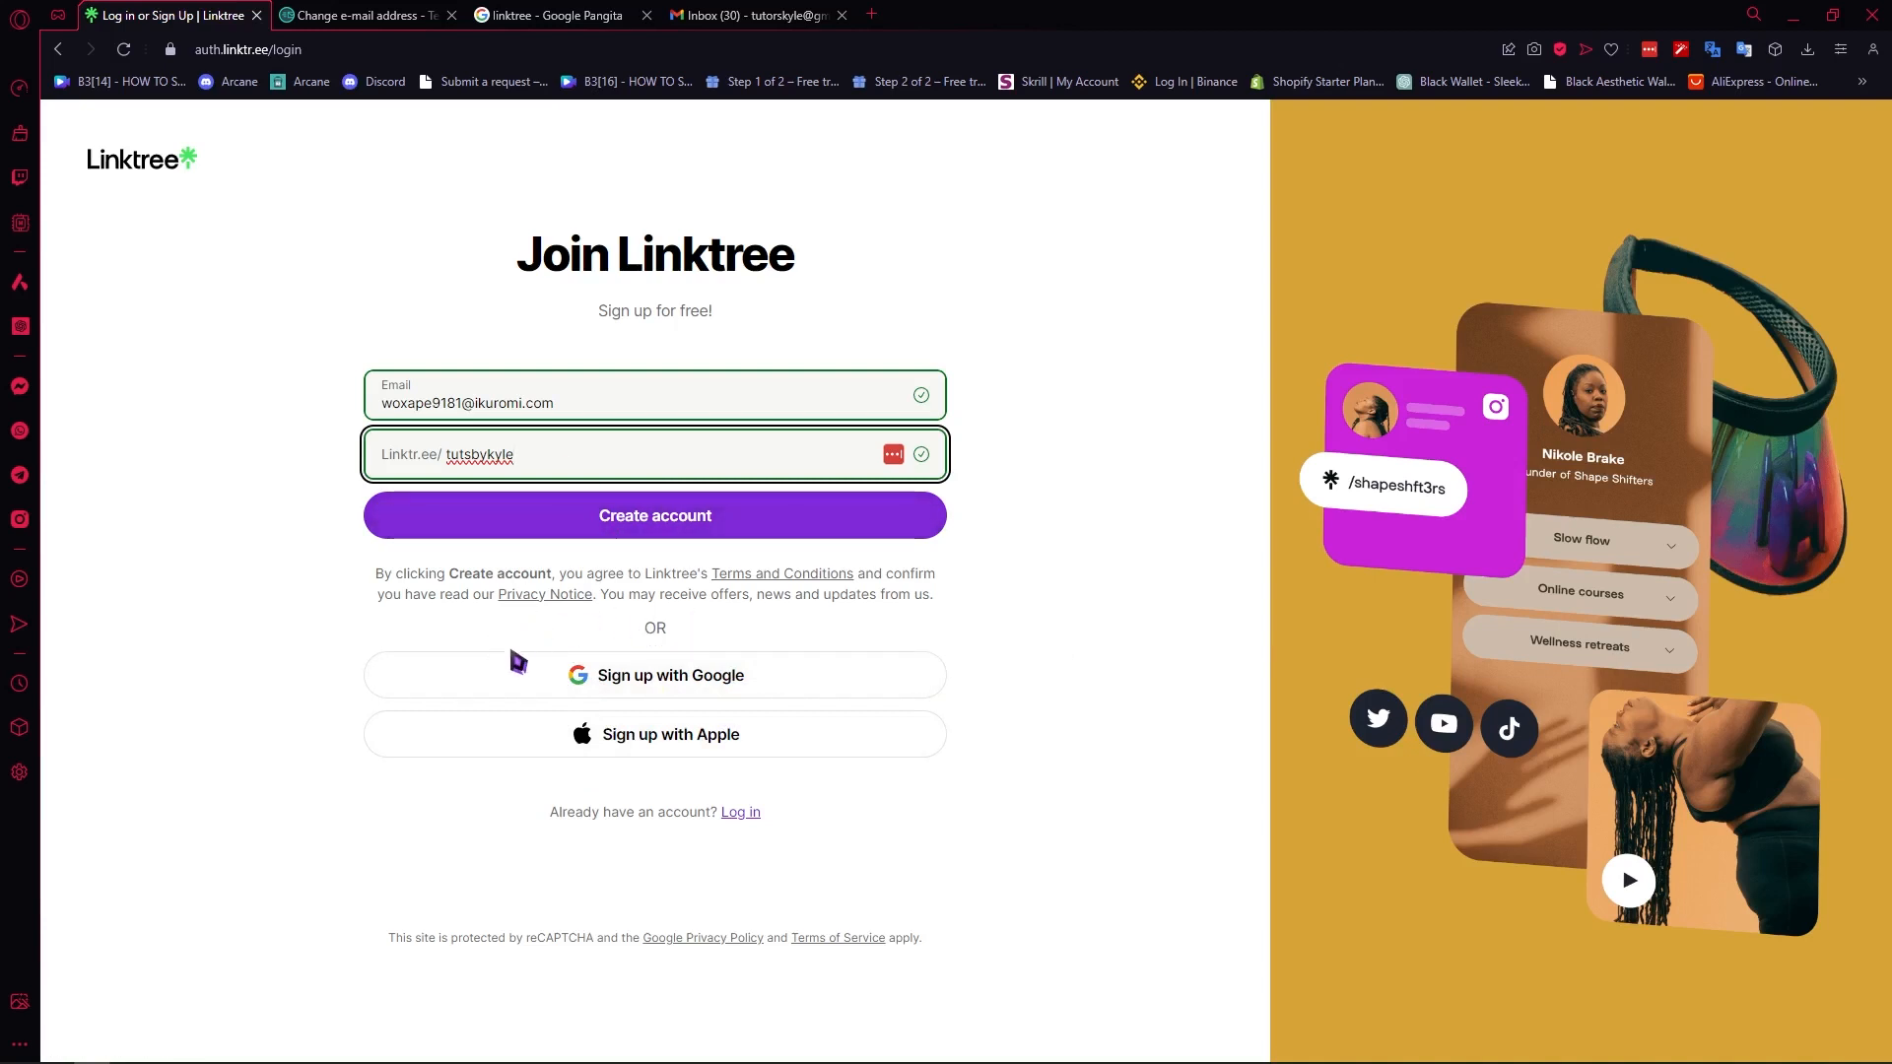
pyautogui.click(644, 514)
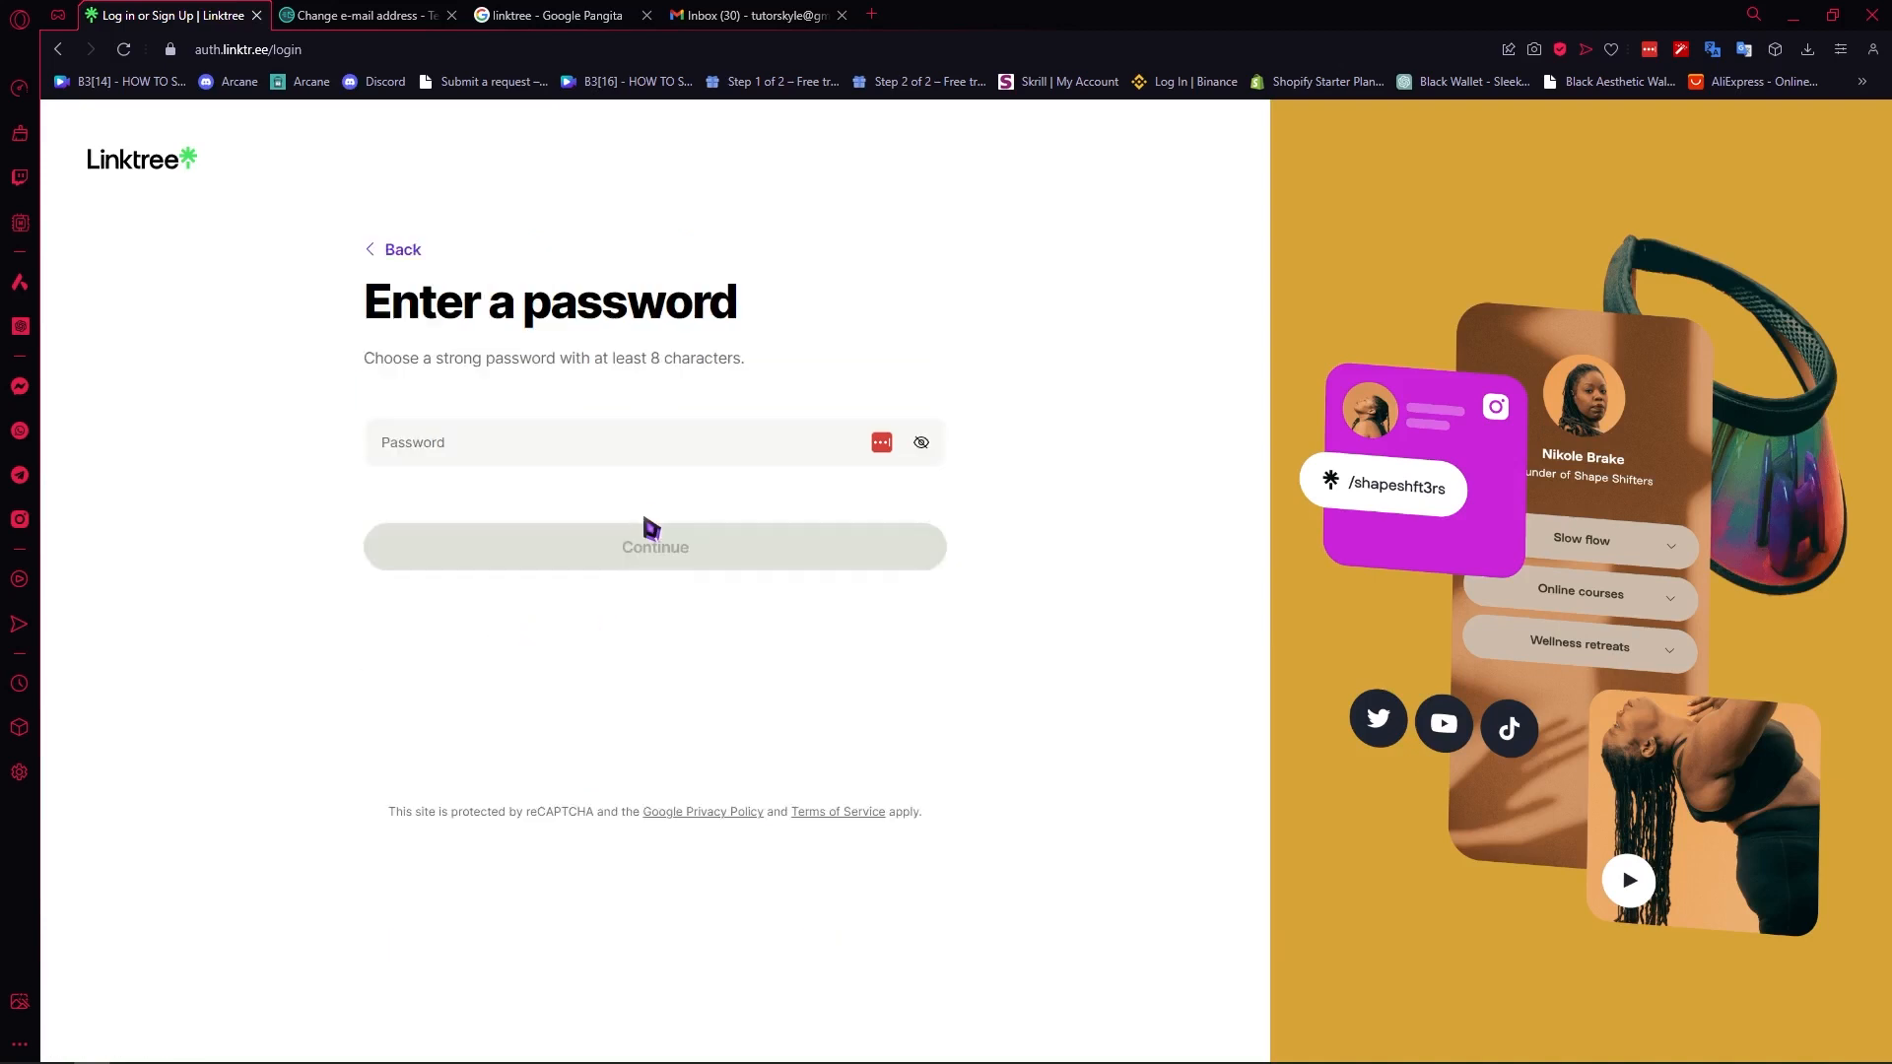
# - Enter the account password for the new Linktree account and continue
pyautogui.click(588, 460)
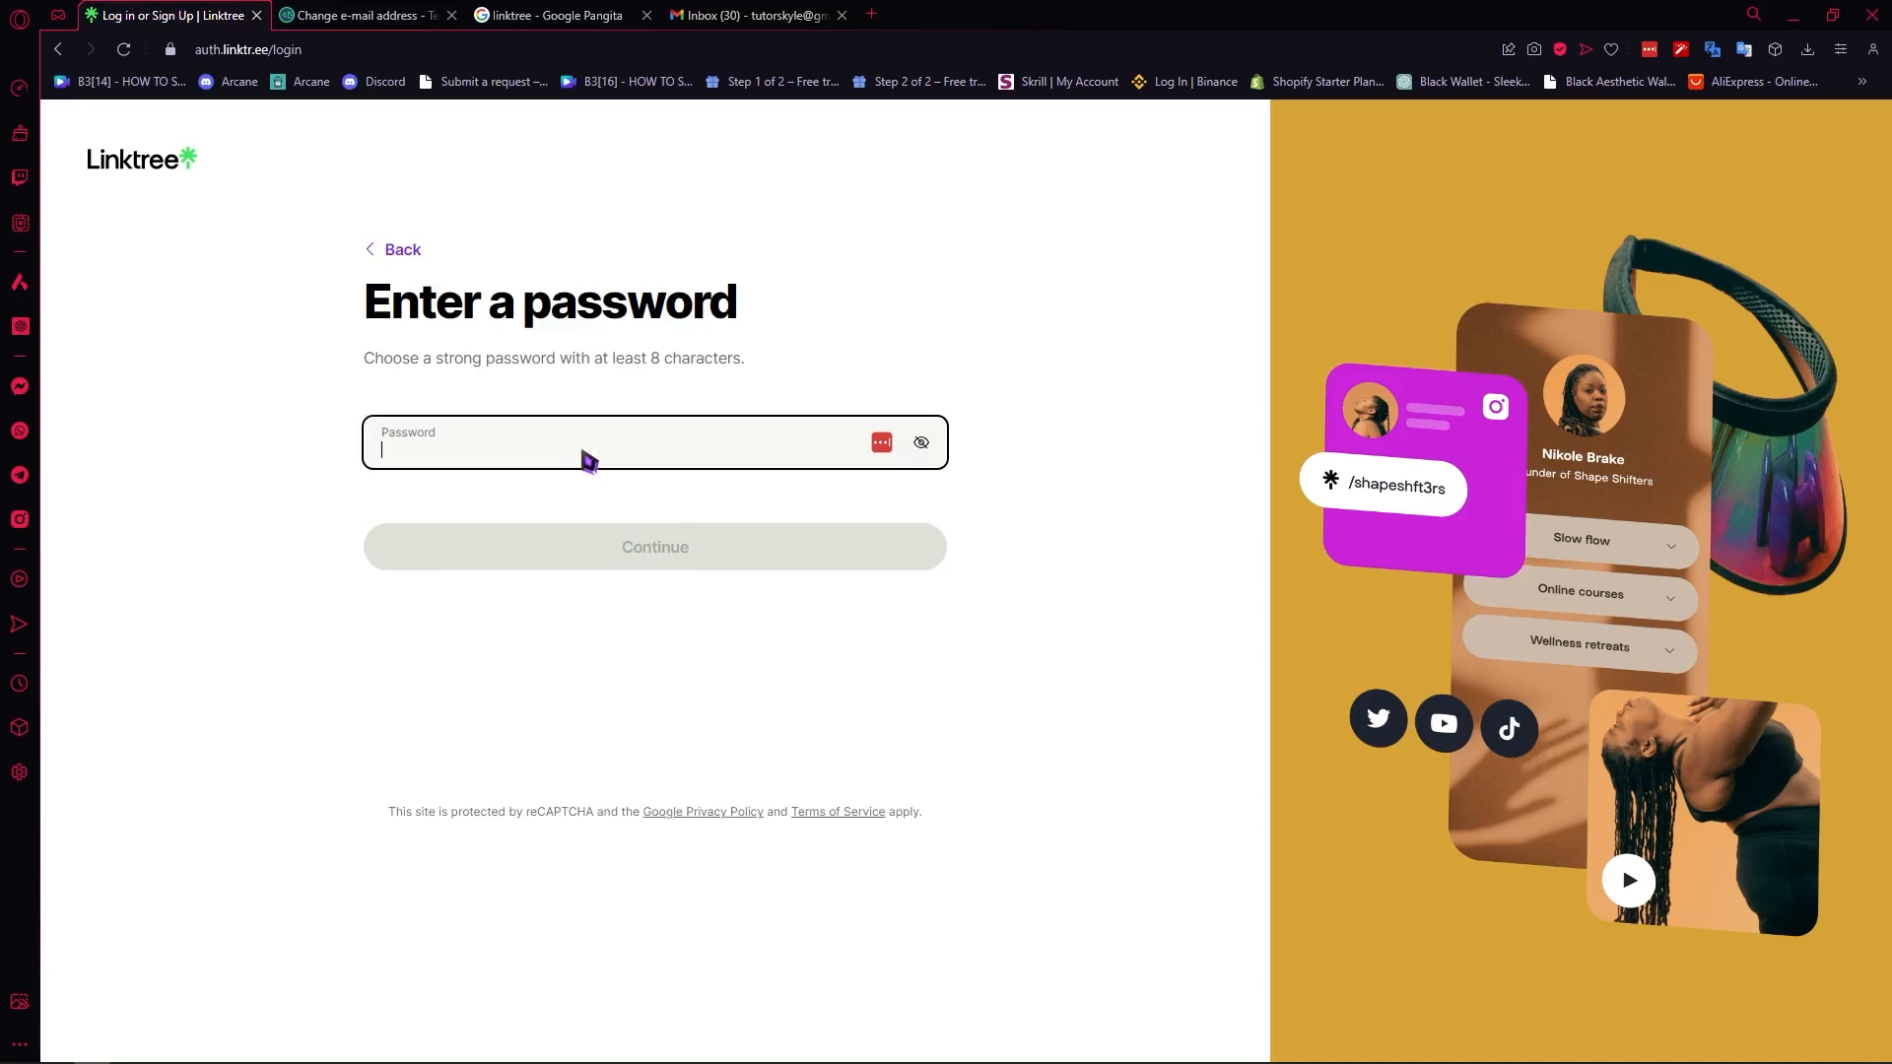
pyautogui.write('••••••••')
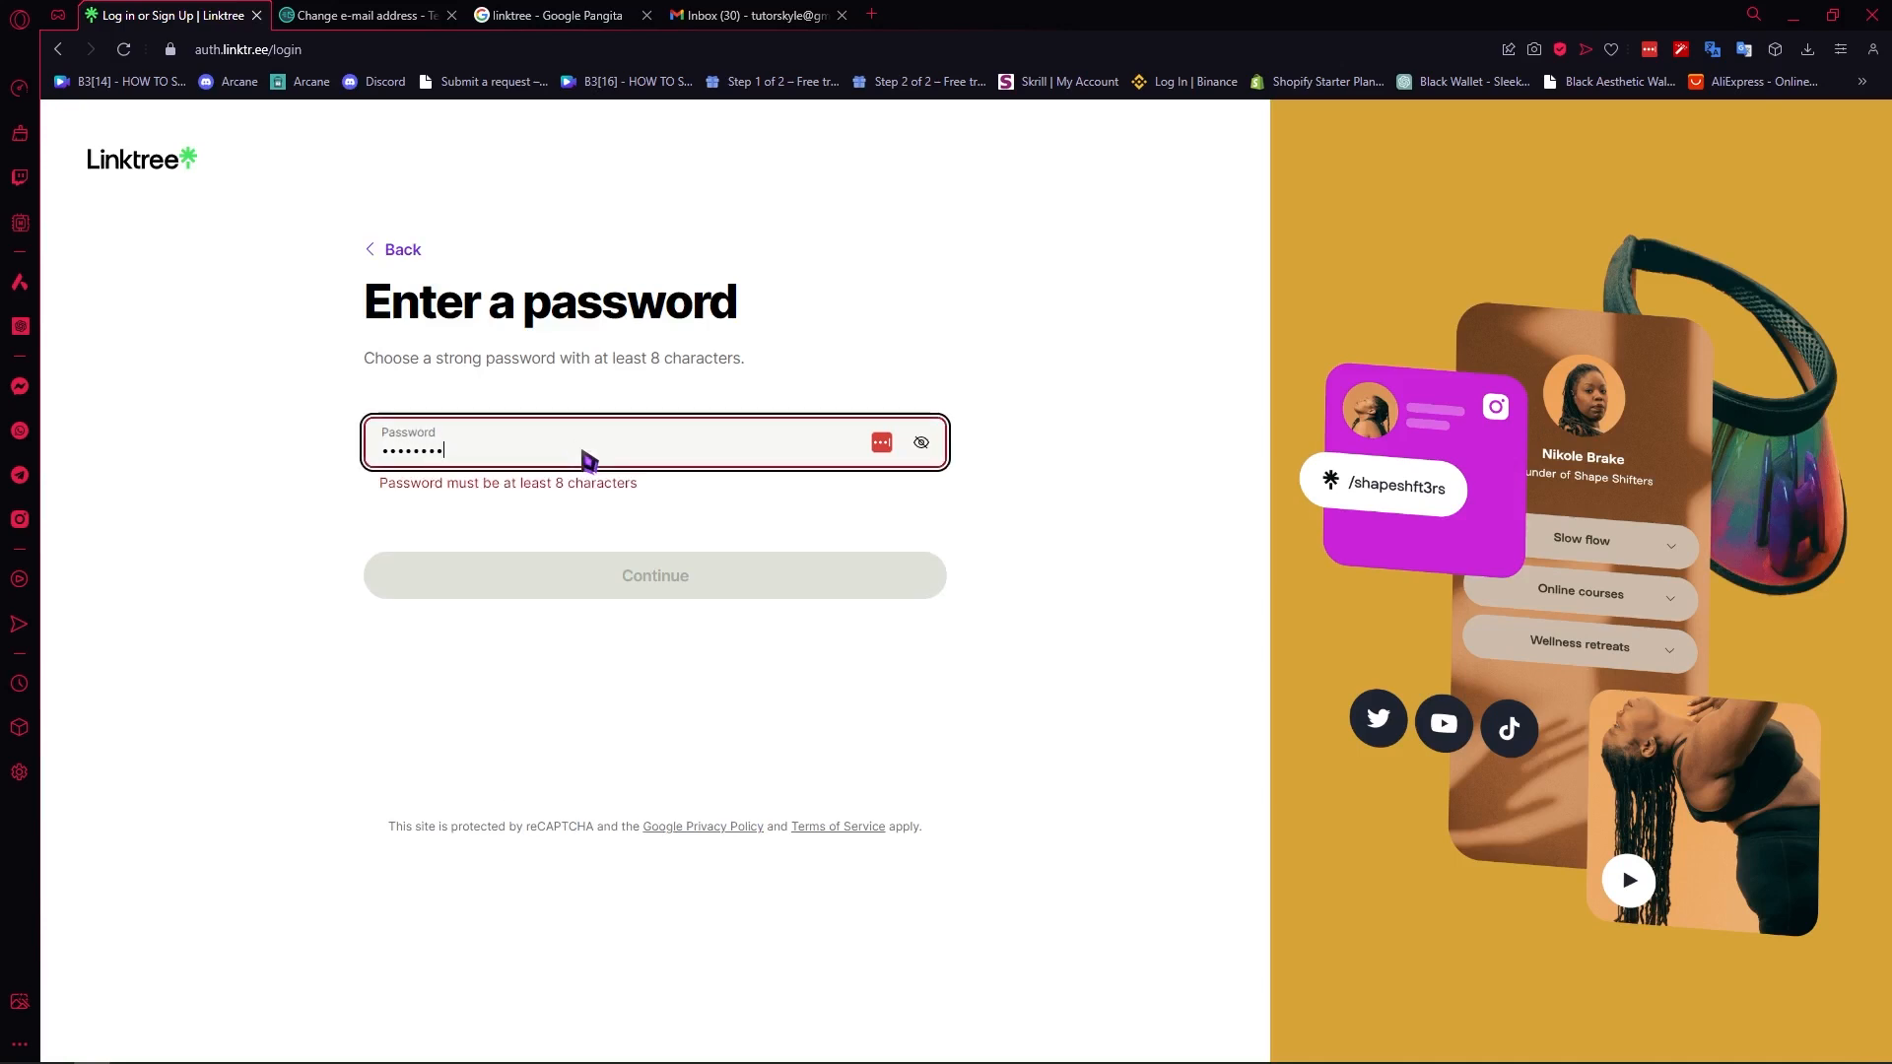
pyautogui.write('••')
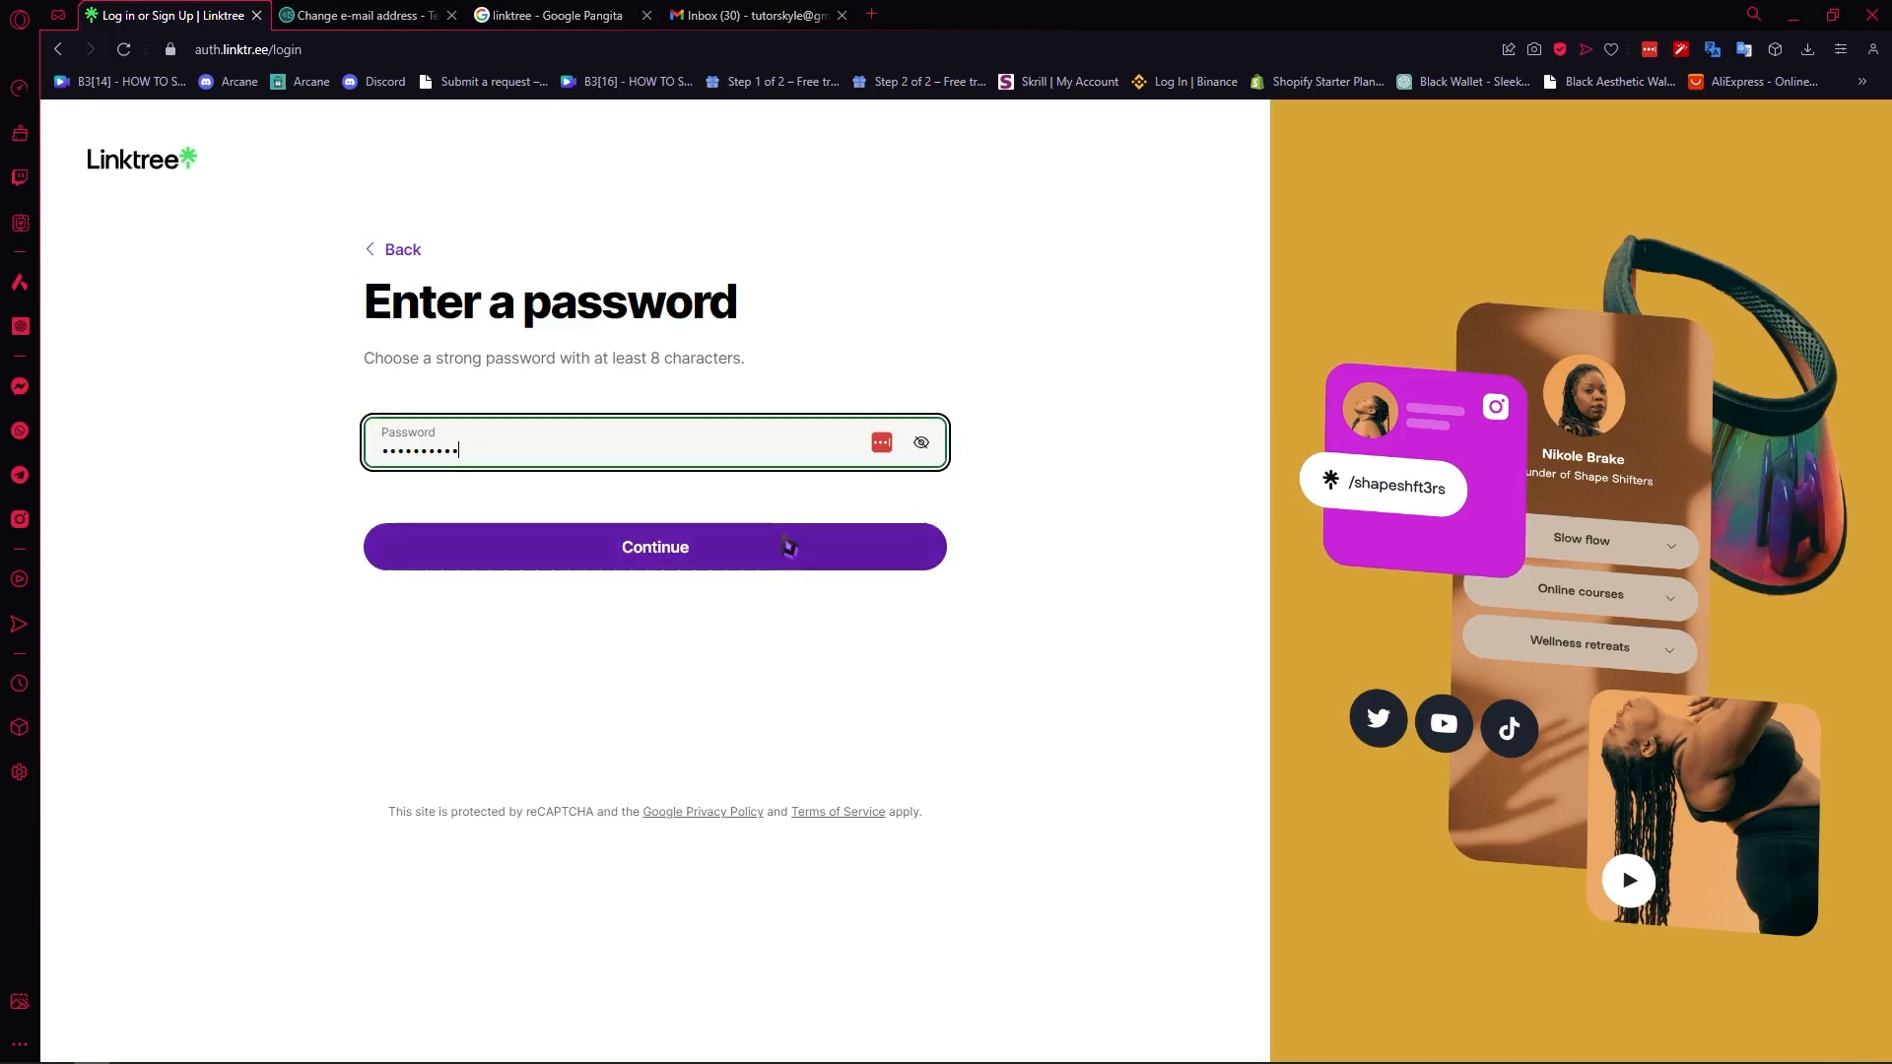
pyautogui.click(789, 547)
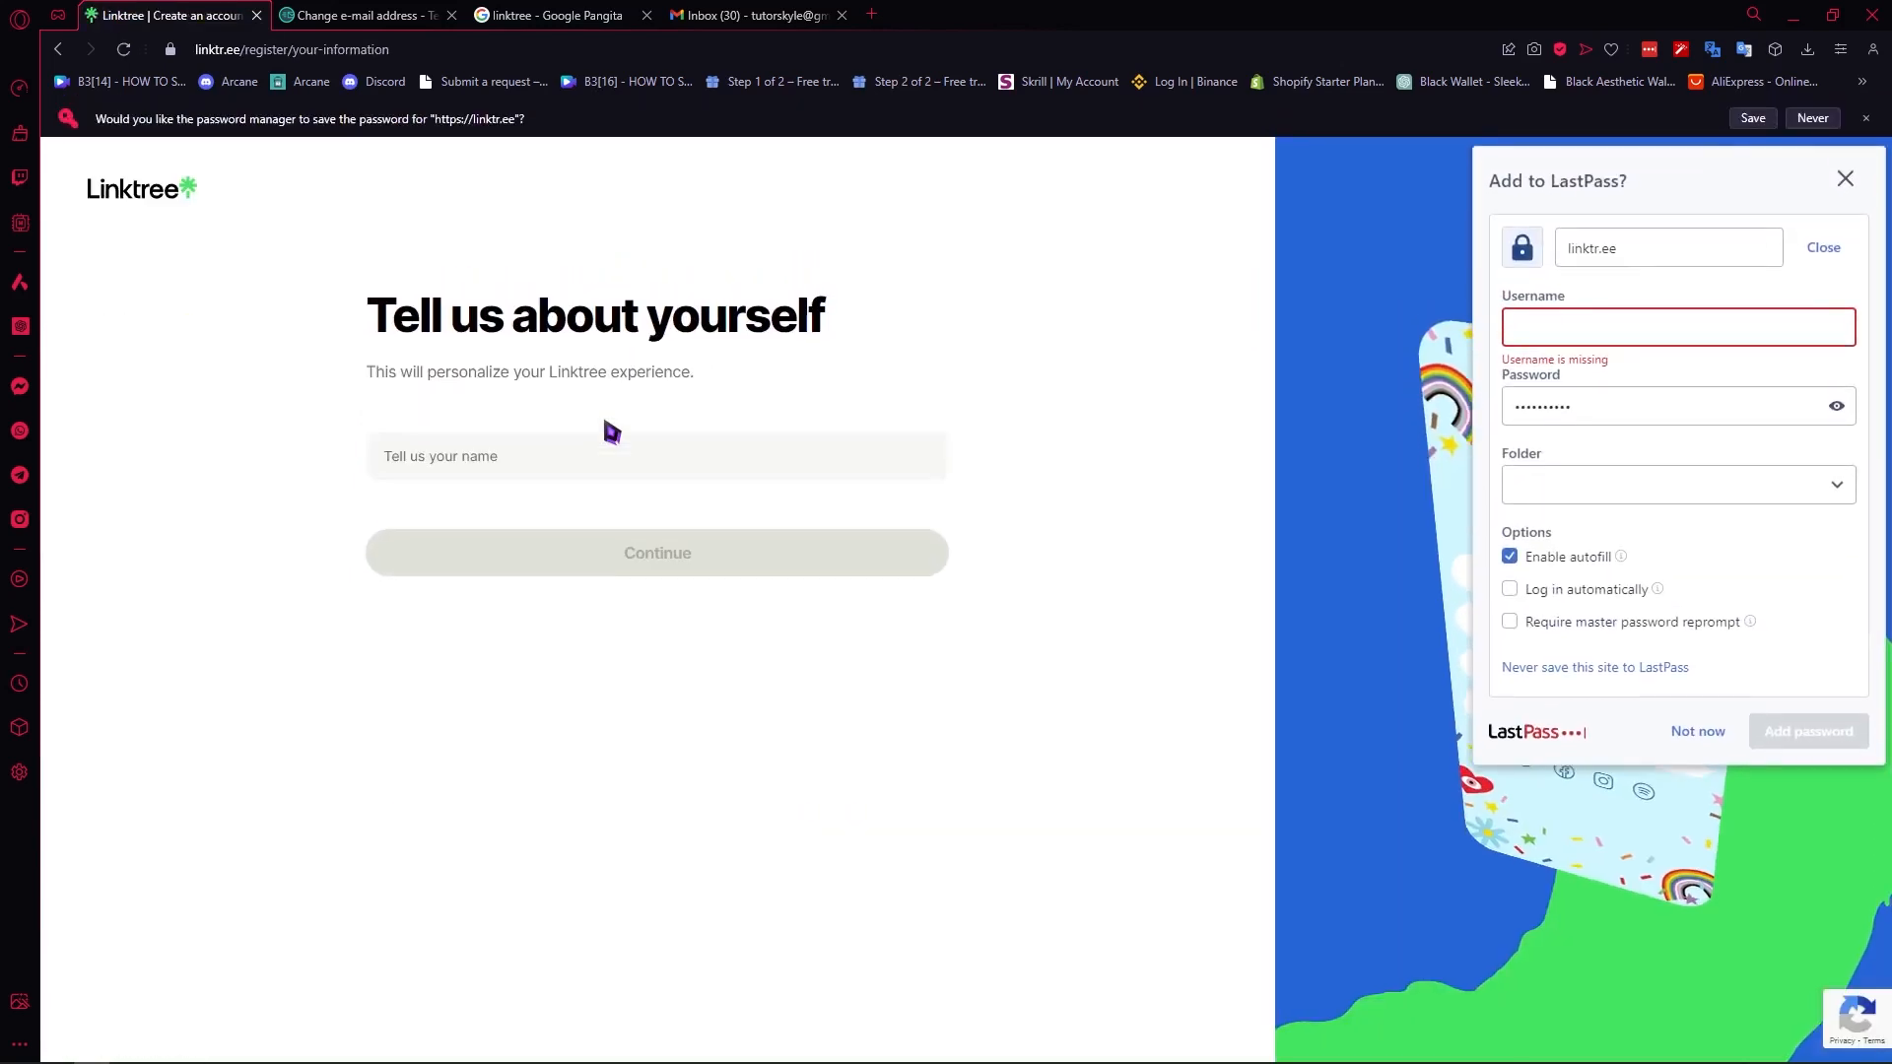
# - Fill in the account holder's name, choose the Education category and continue the registration
pyautogui.click(573, 462)
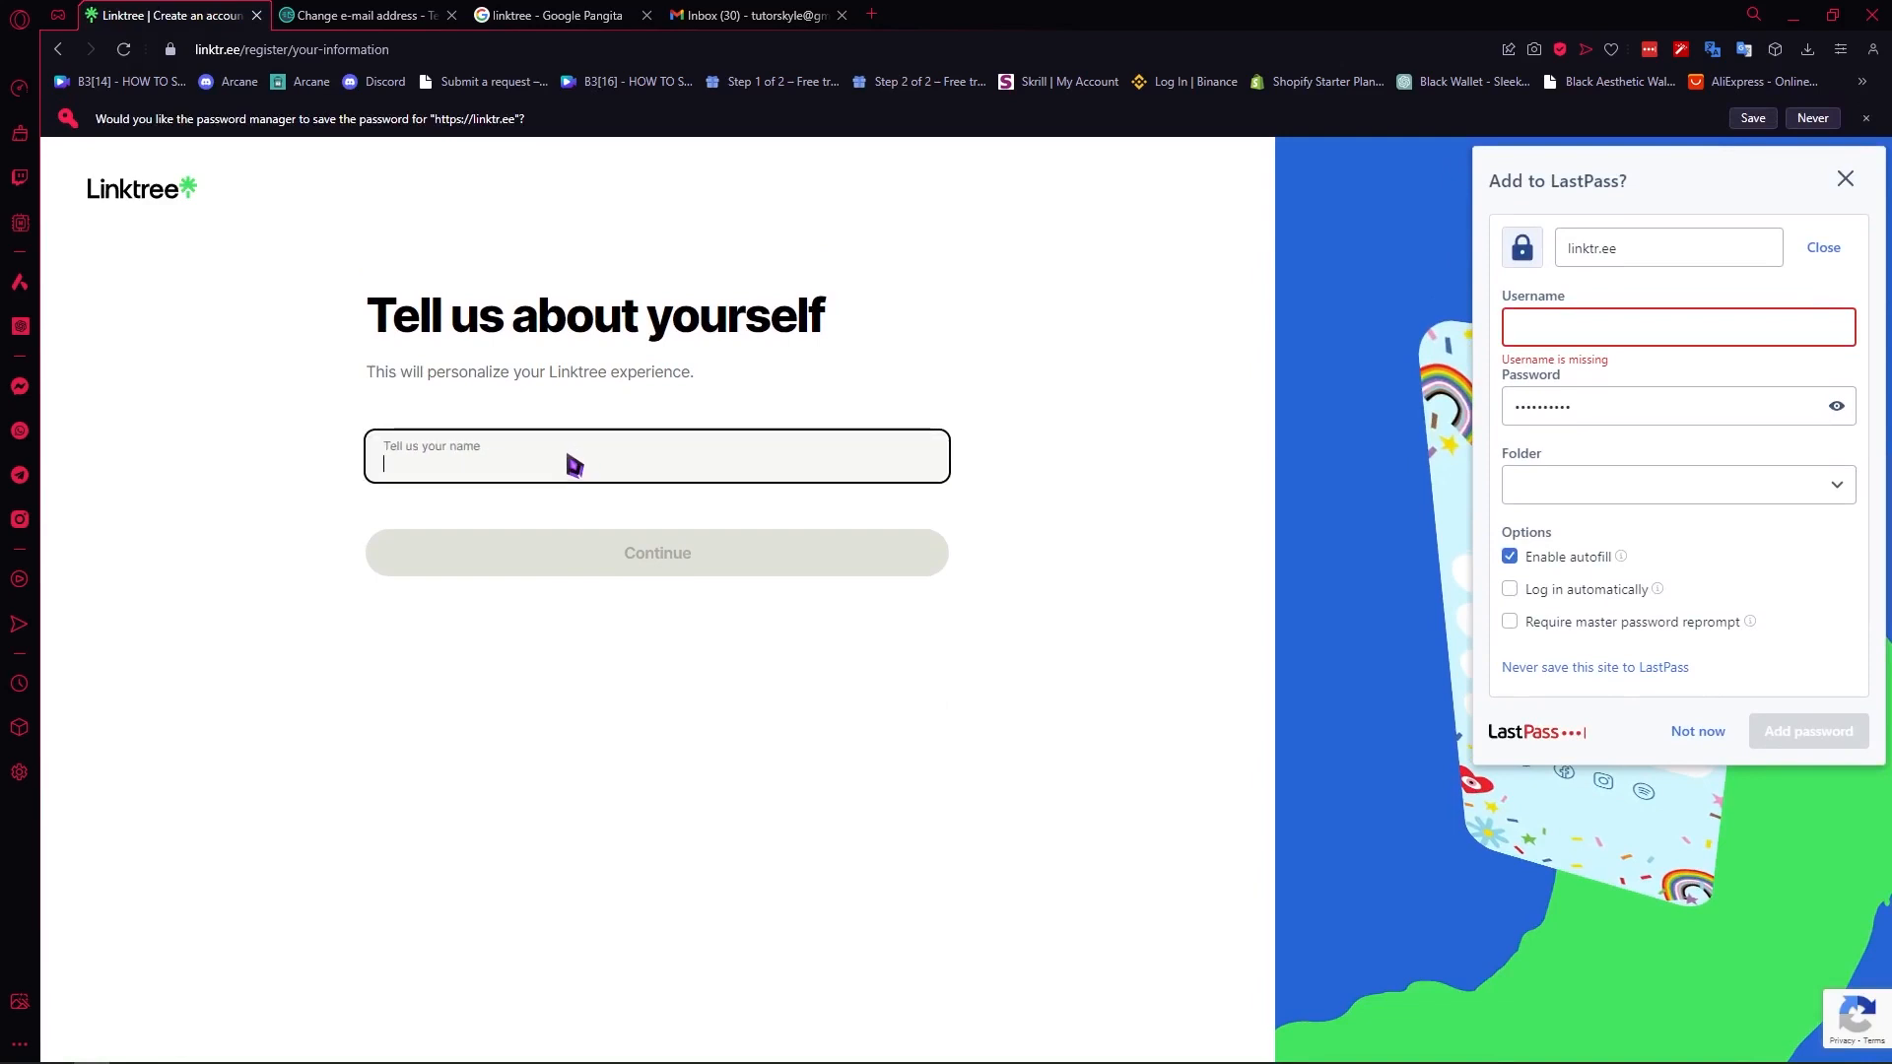
pyautogui.write('Kyle')
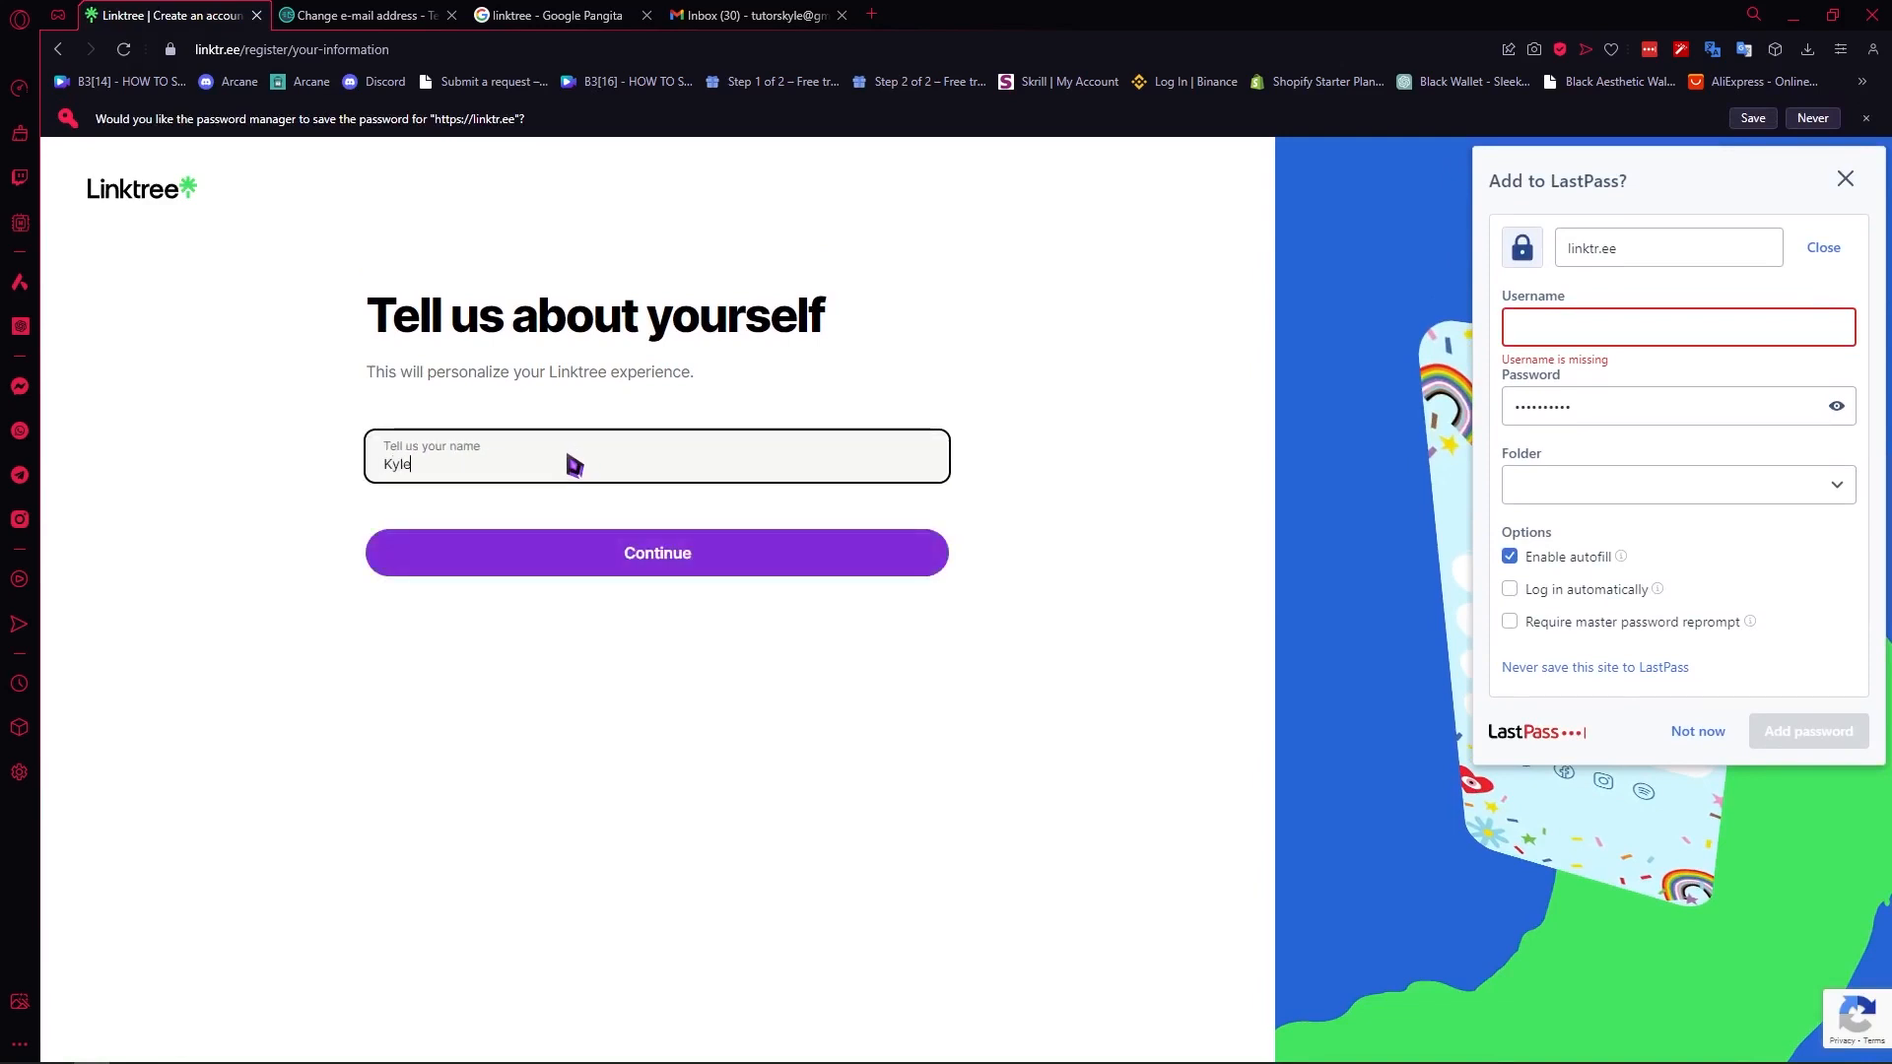
pyautogui.click(633, 568)
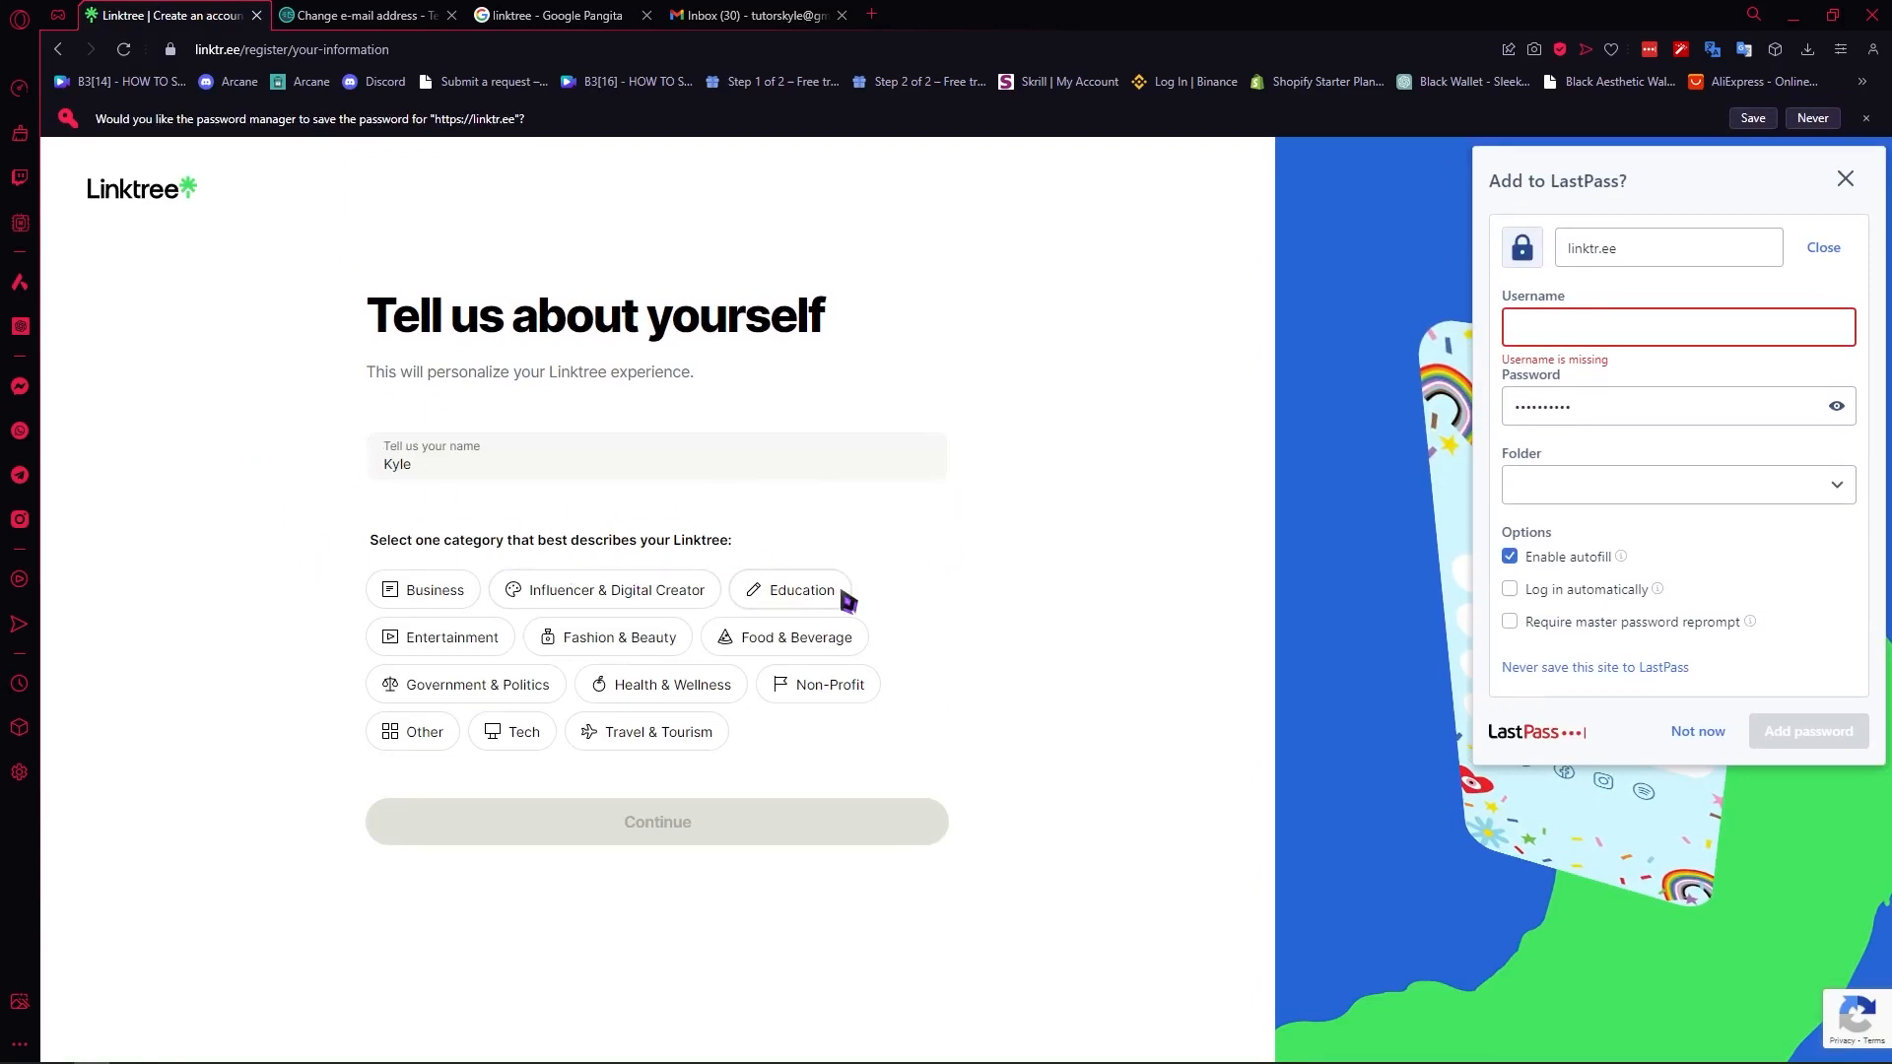
pyautogui.click(806, 596)
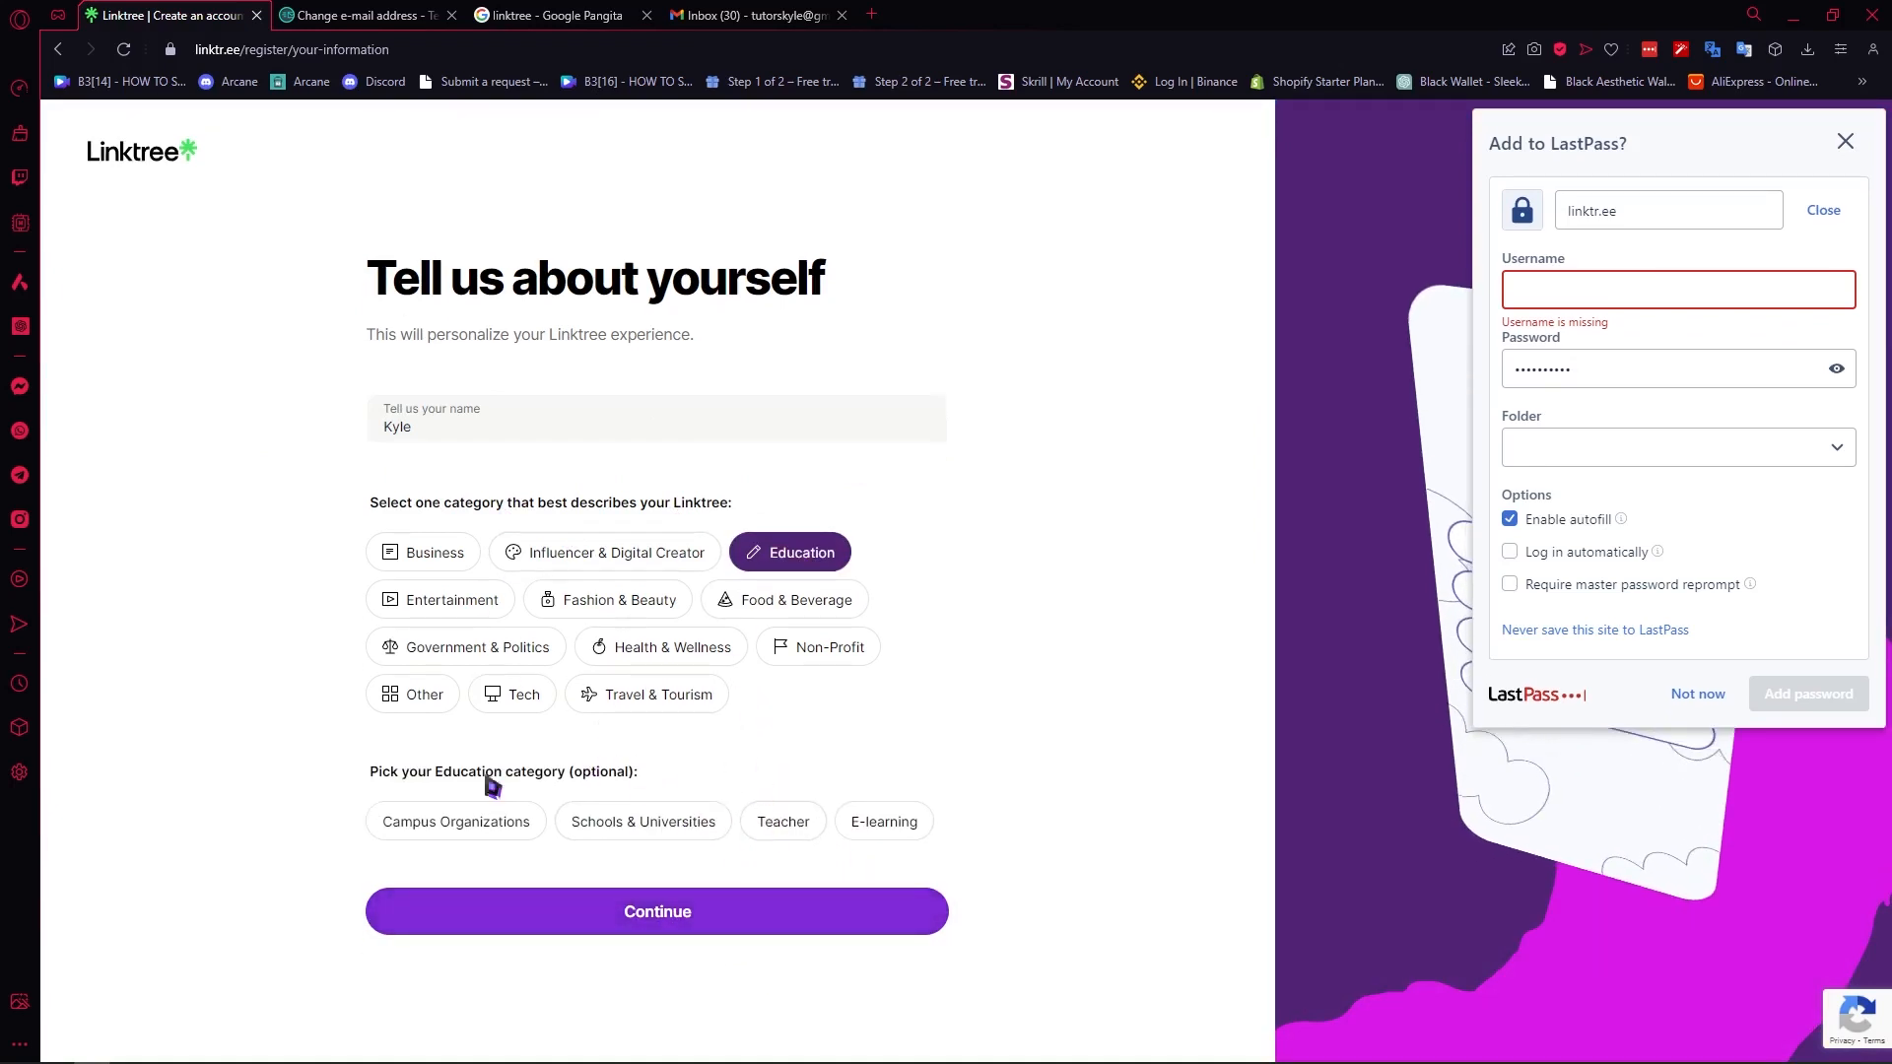
pyautogui.click(661, 916)
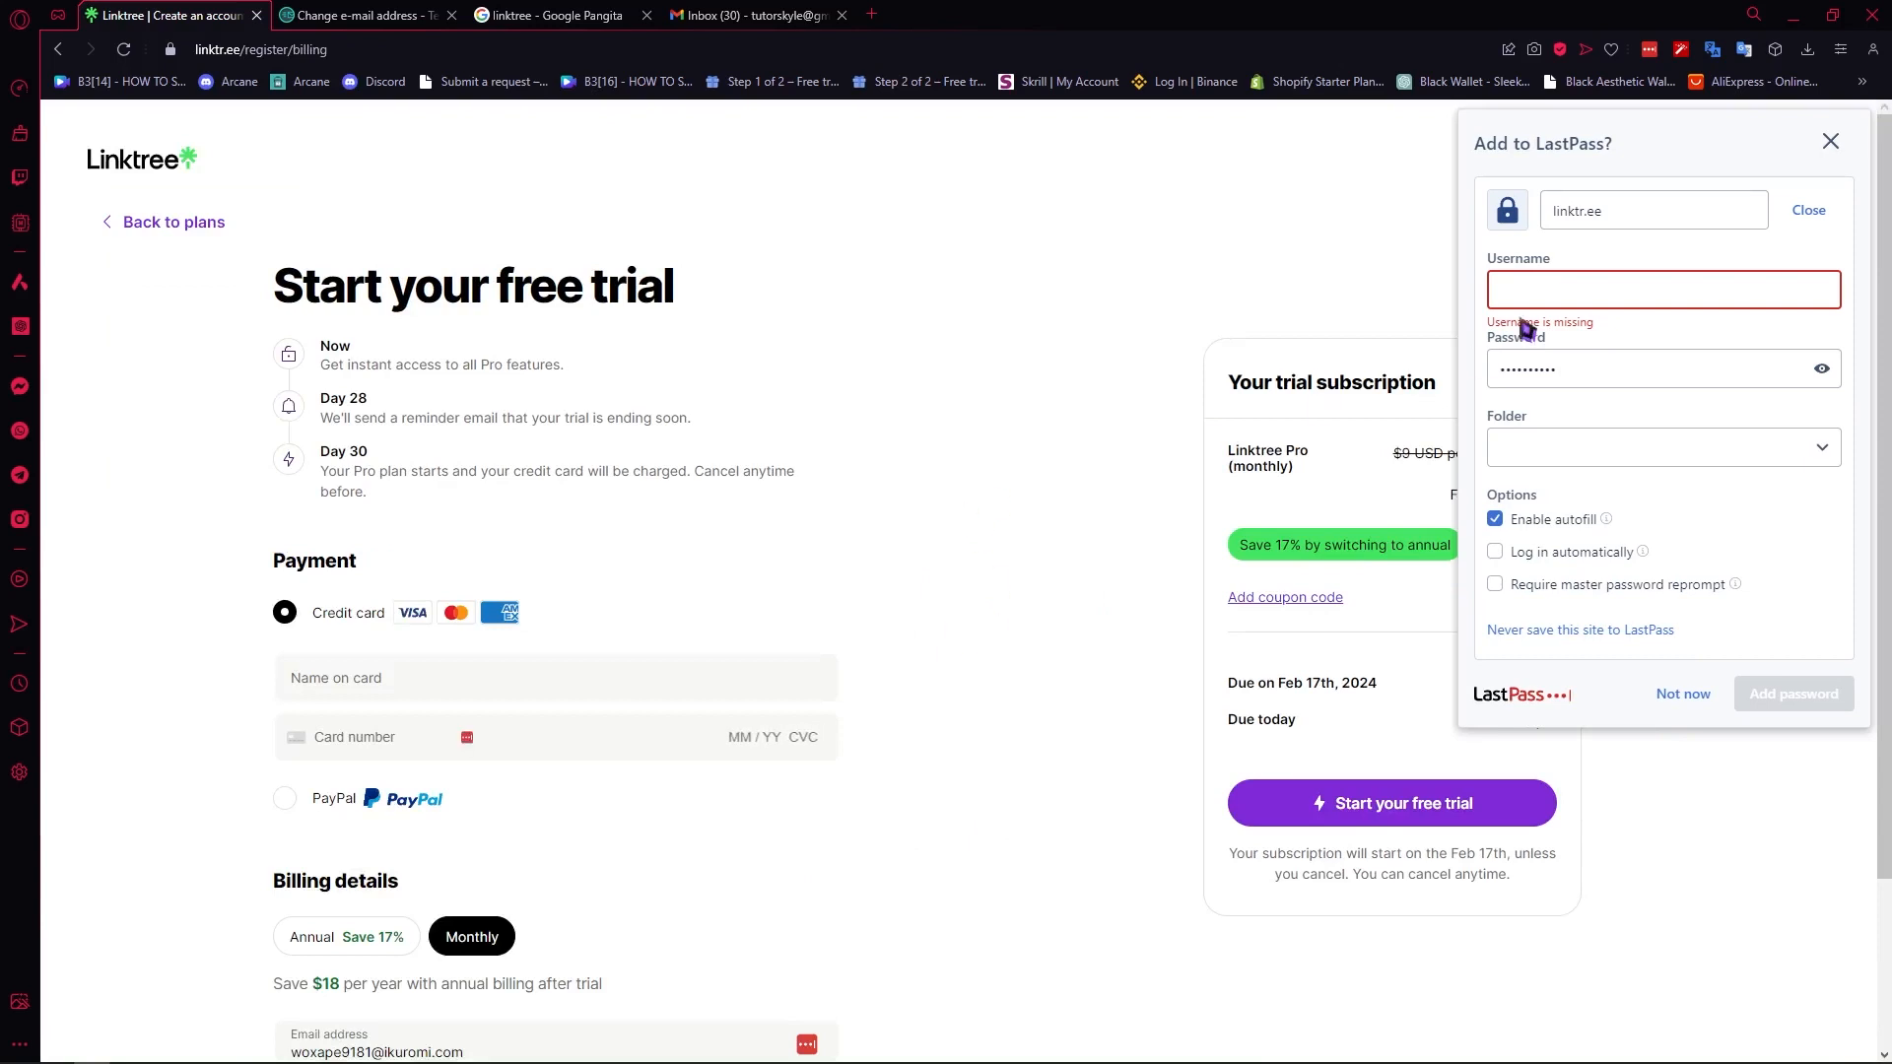
# - Dismiss the LastPass prompt and, after reviewing the Pro trial's payment and billing details, return to the plan selection
pyautogui.click(1830, 141)
pyautogui.scroll(-2, 645, 683)
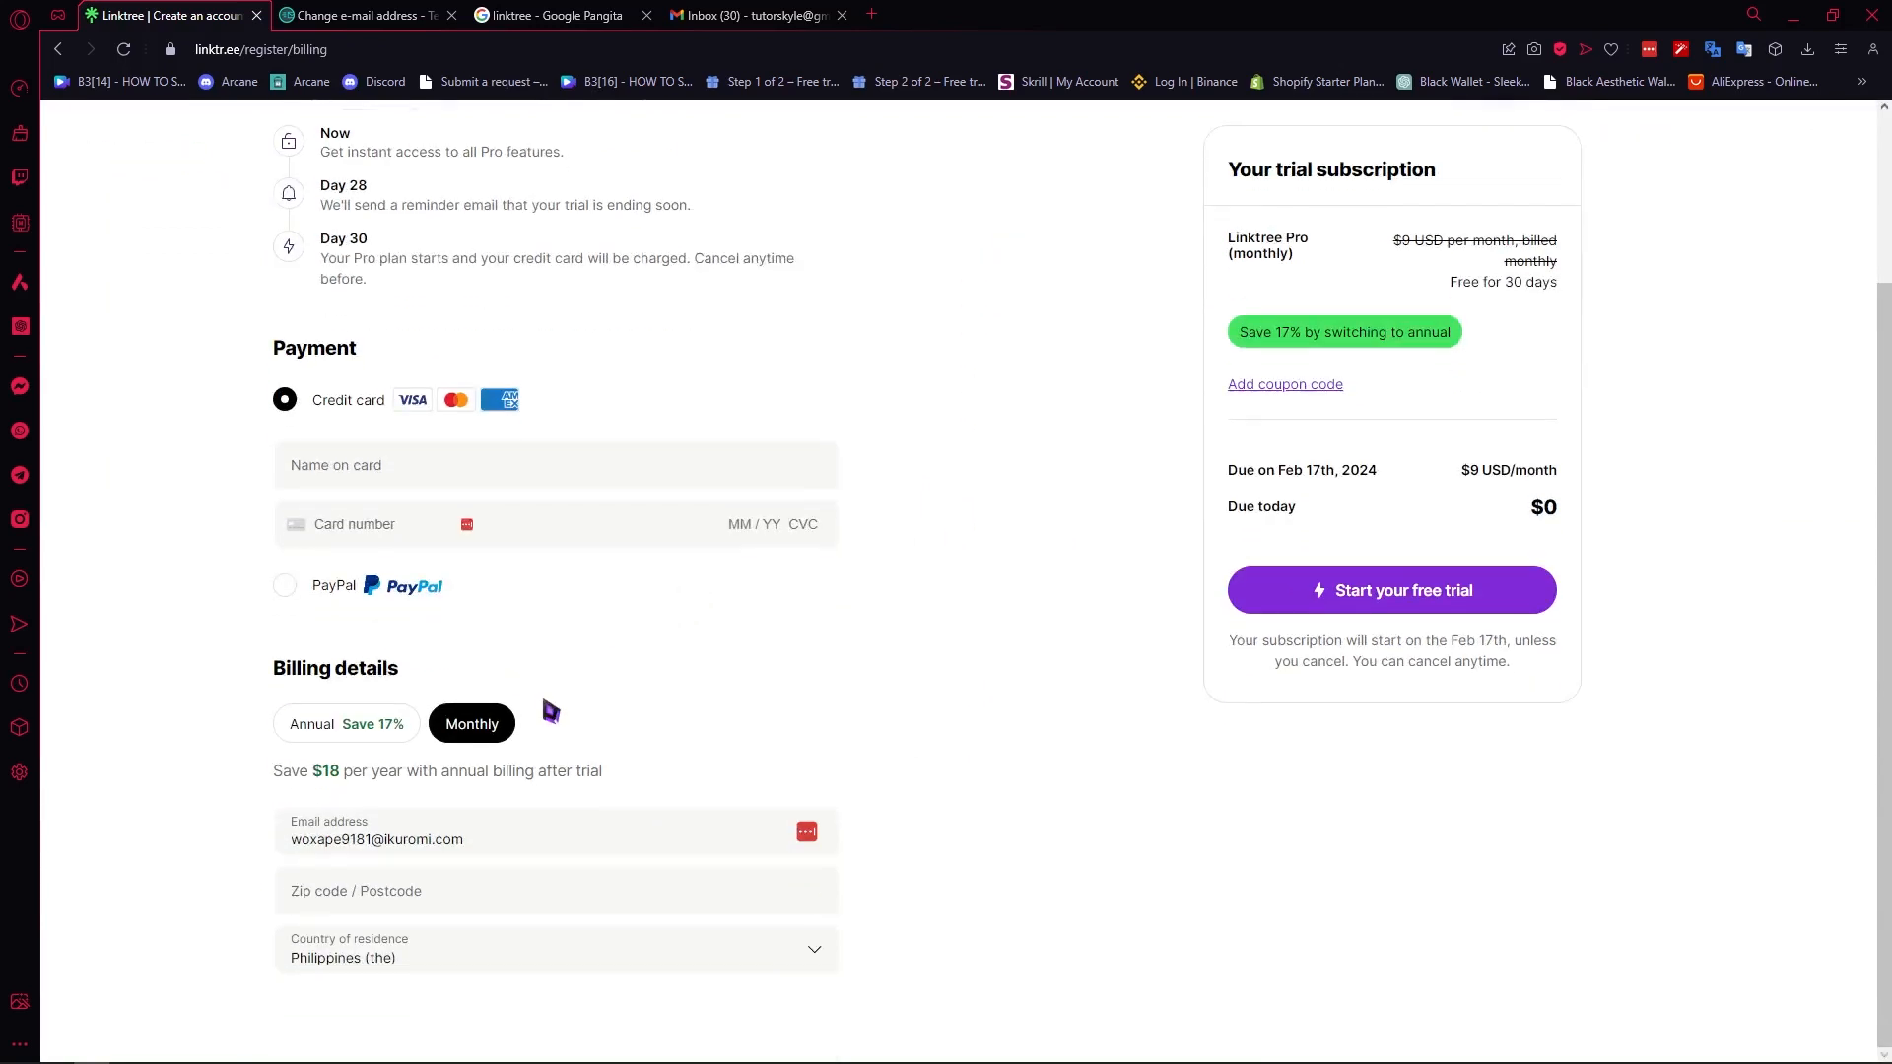
pyautogui.scroll(3, 545, 709)
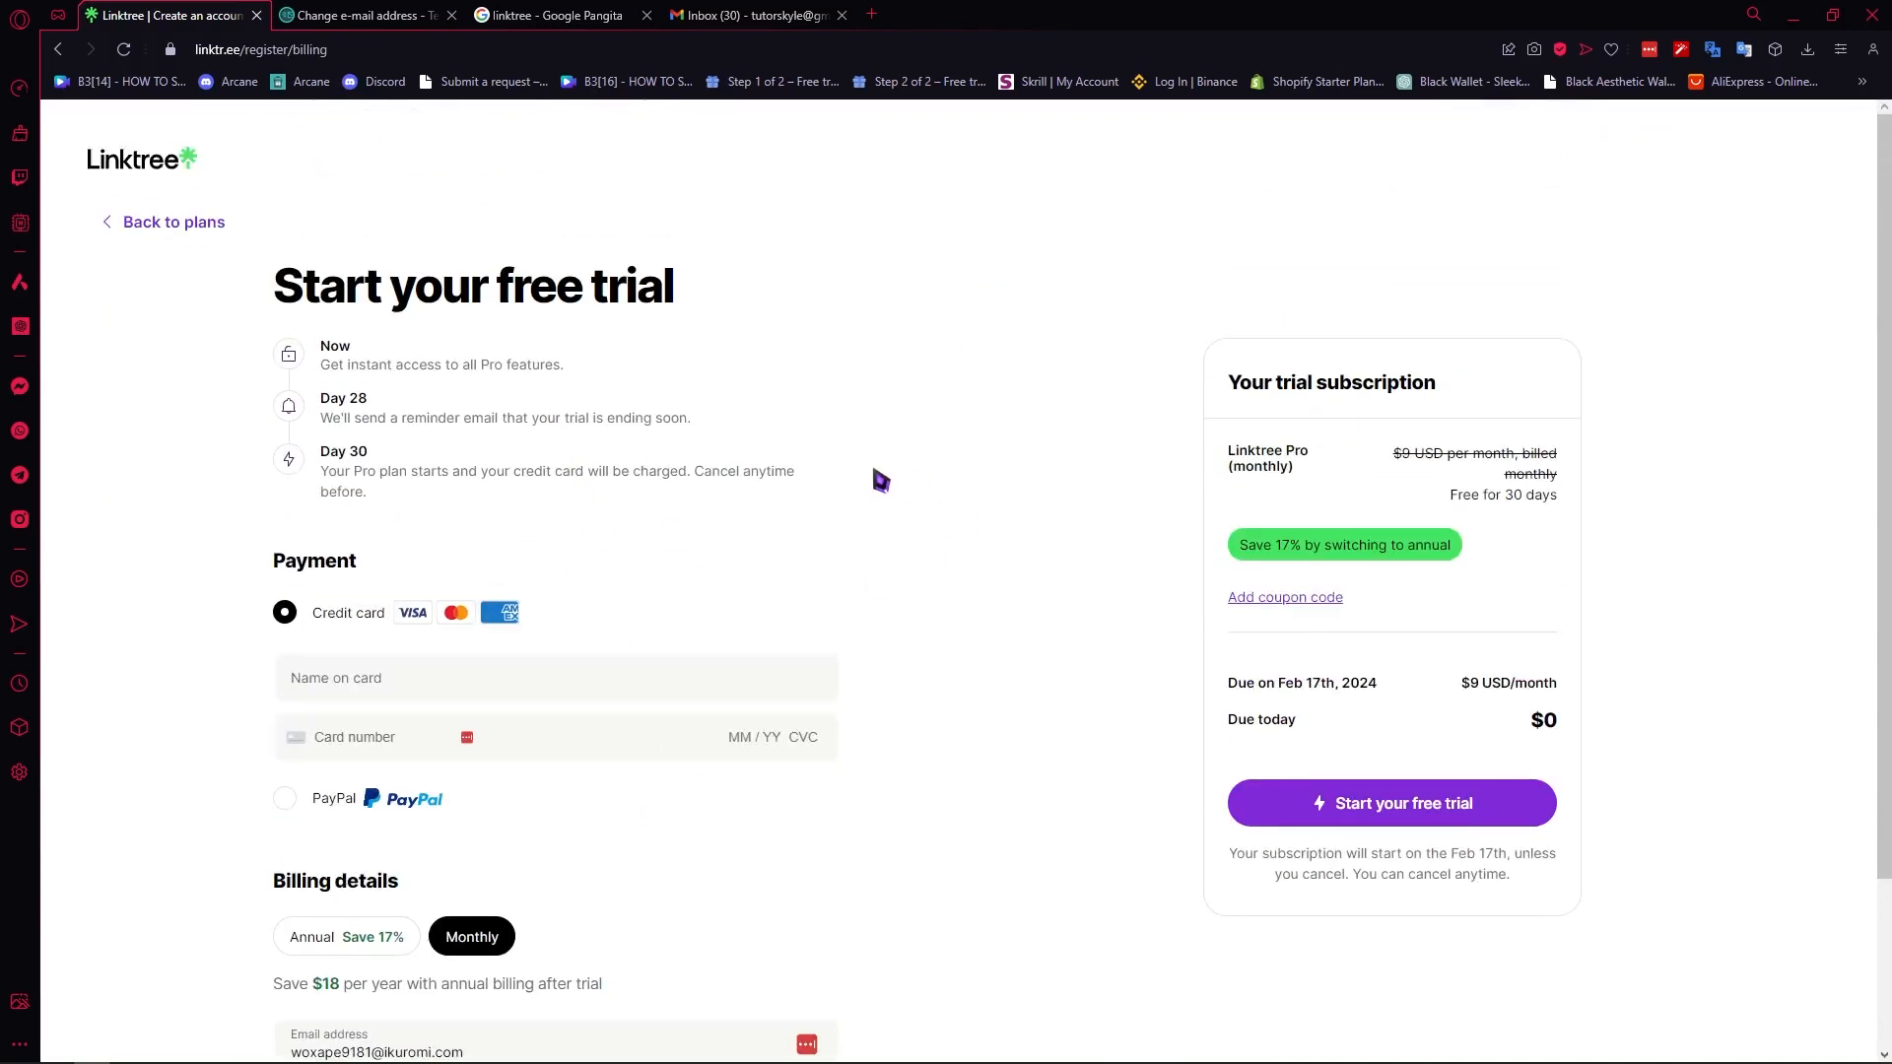
pyautogui.scroll(-2, 849, 642)
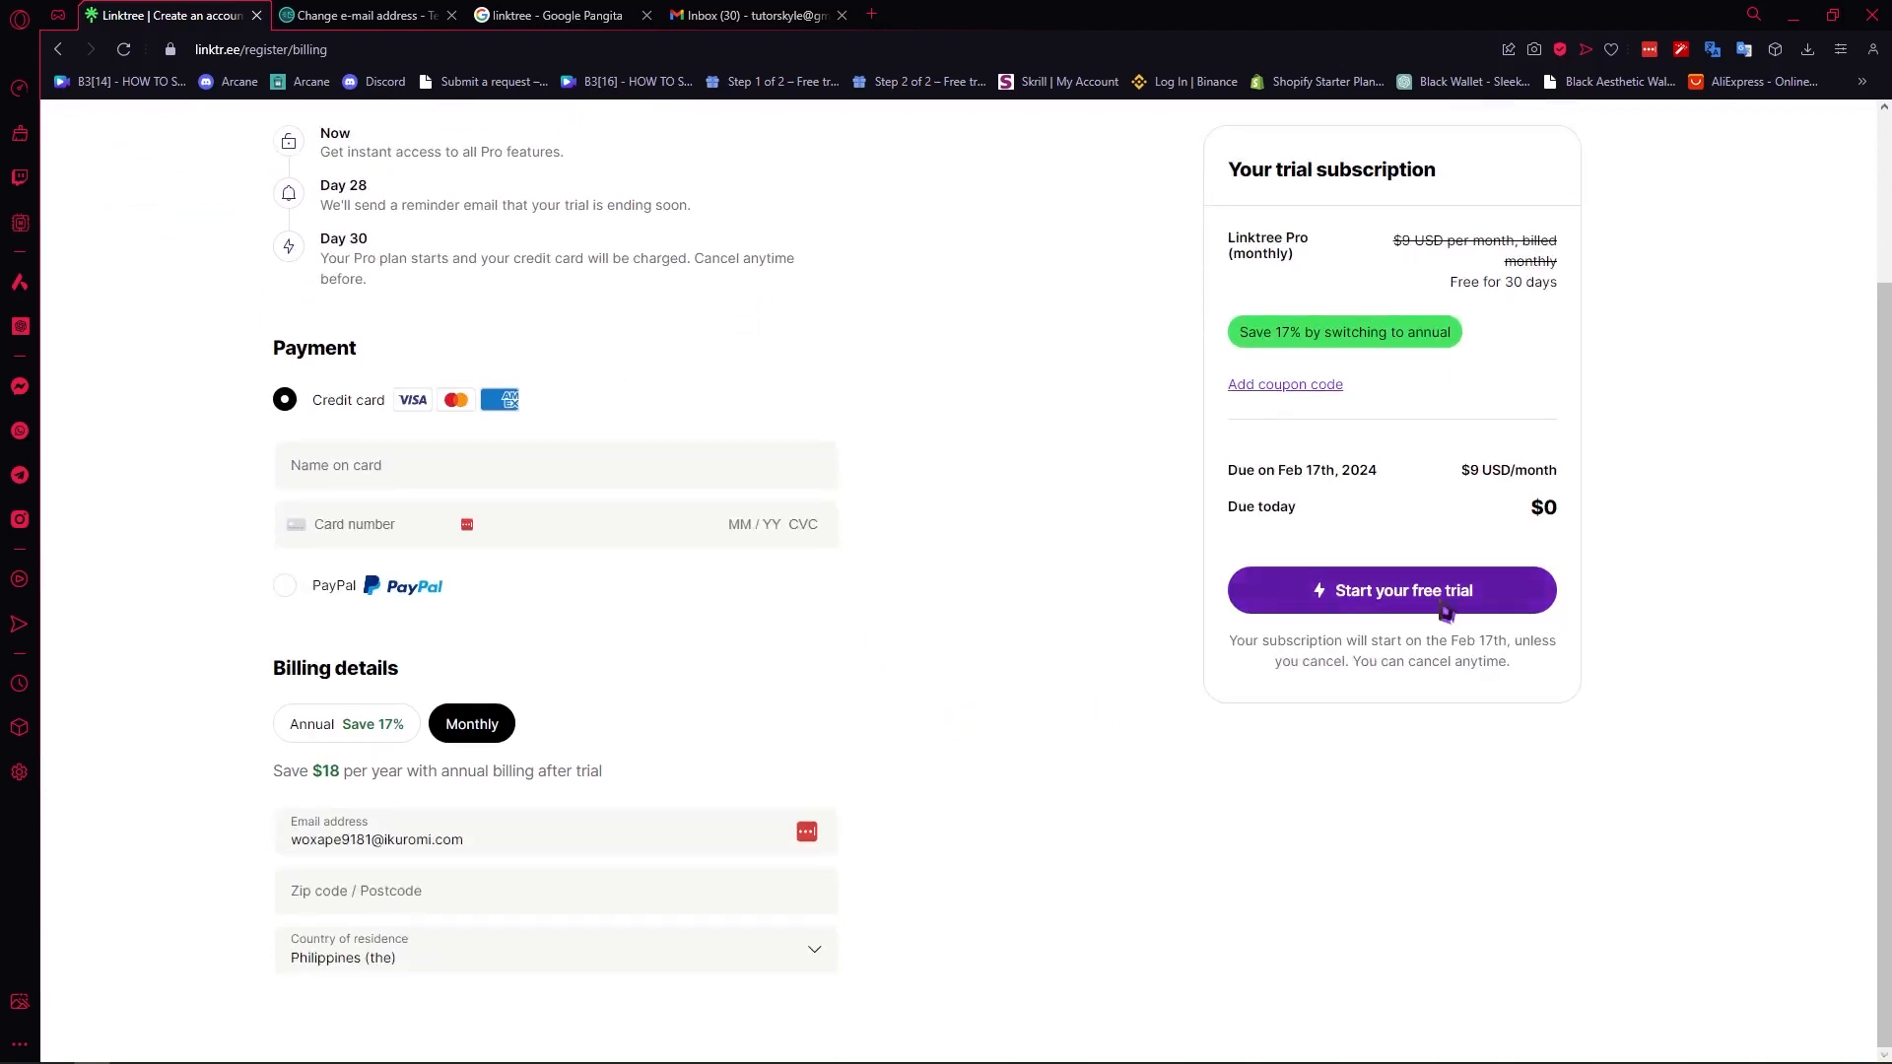
pyautogui.scroll(2, 1085, 659)
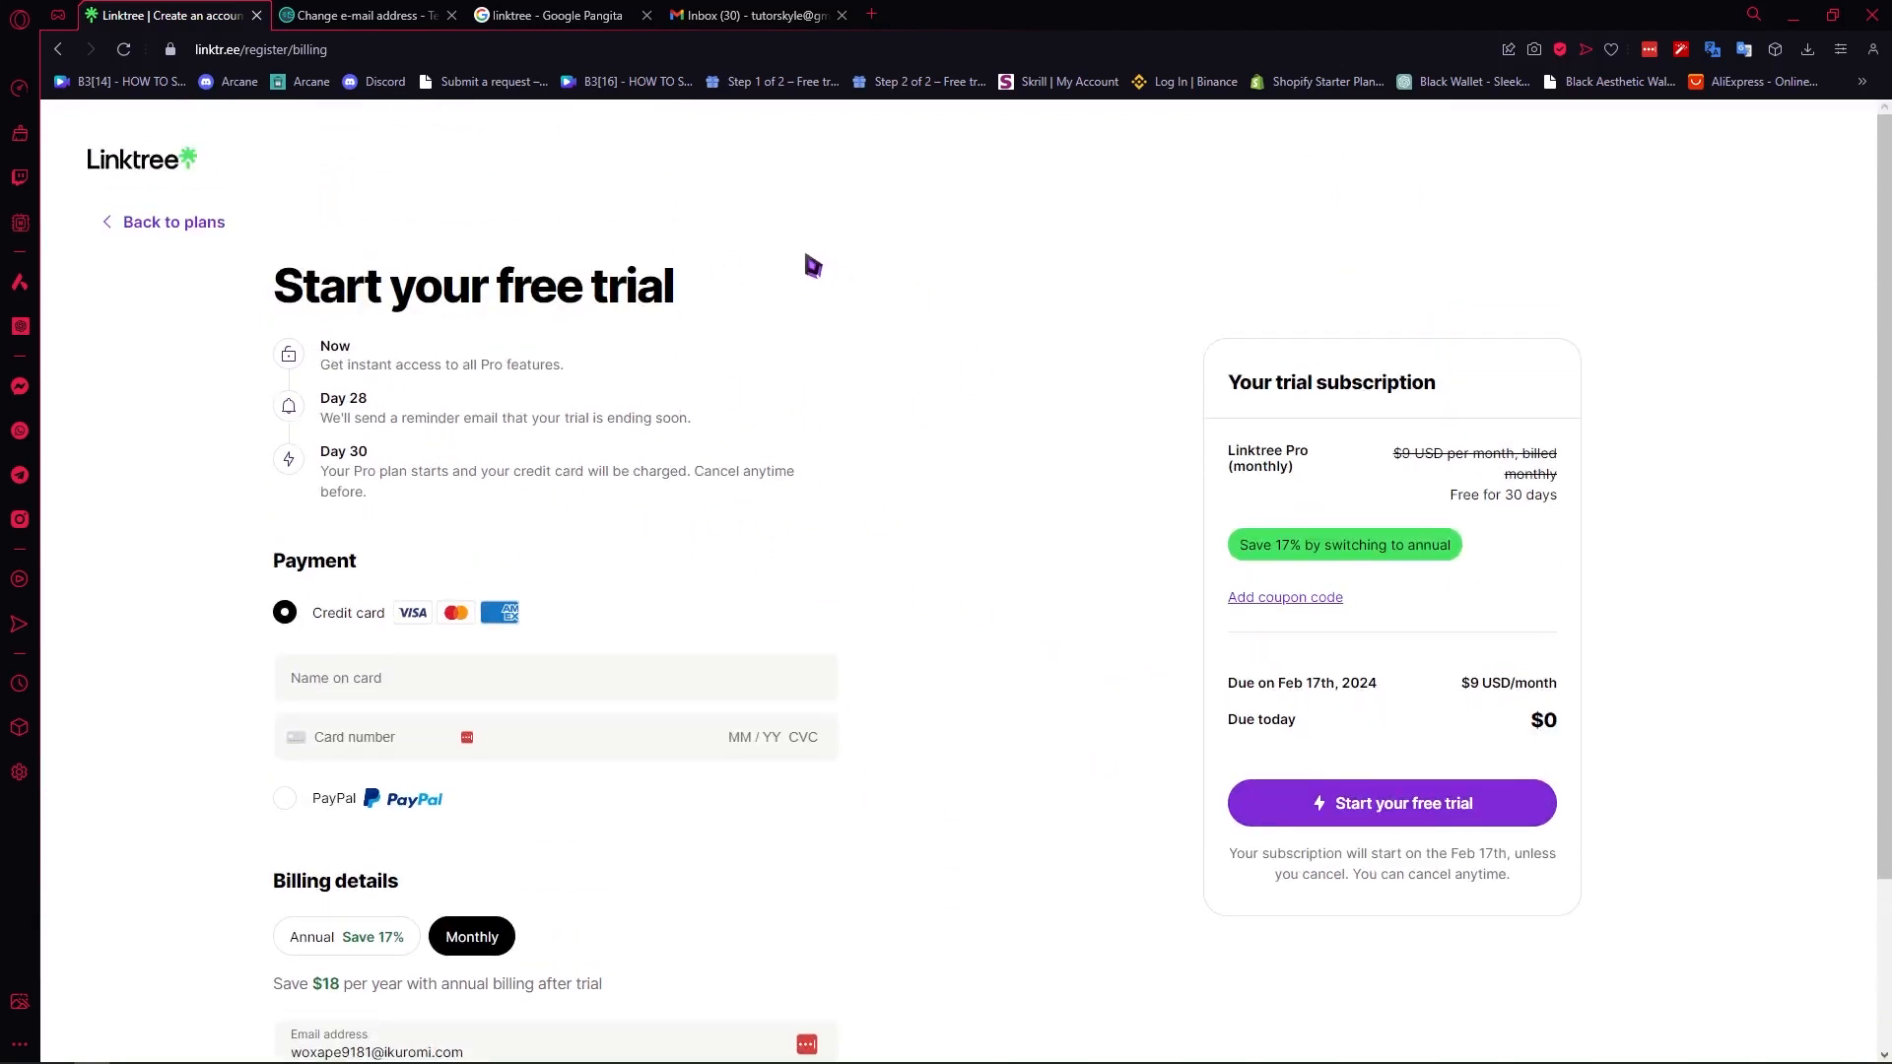
pyautogui.click(207, 233)
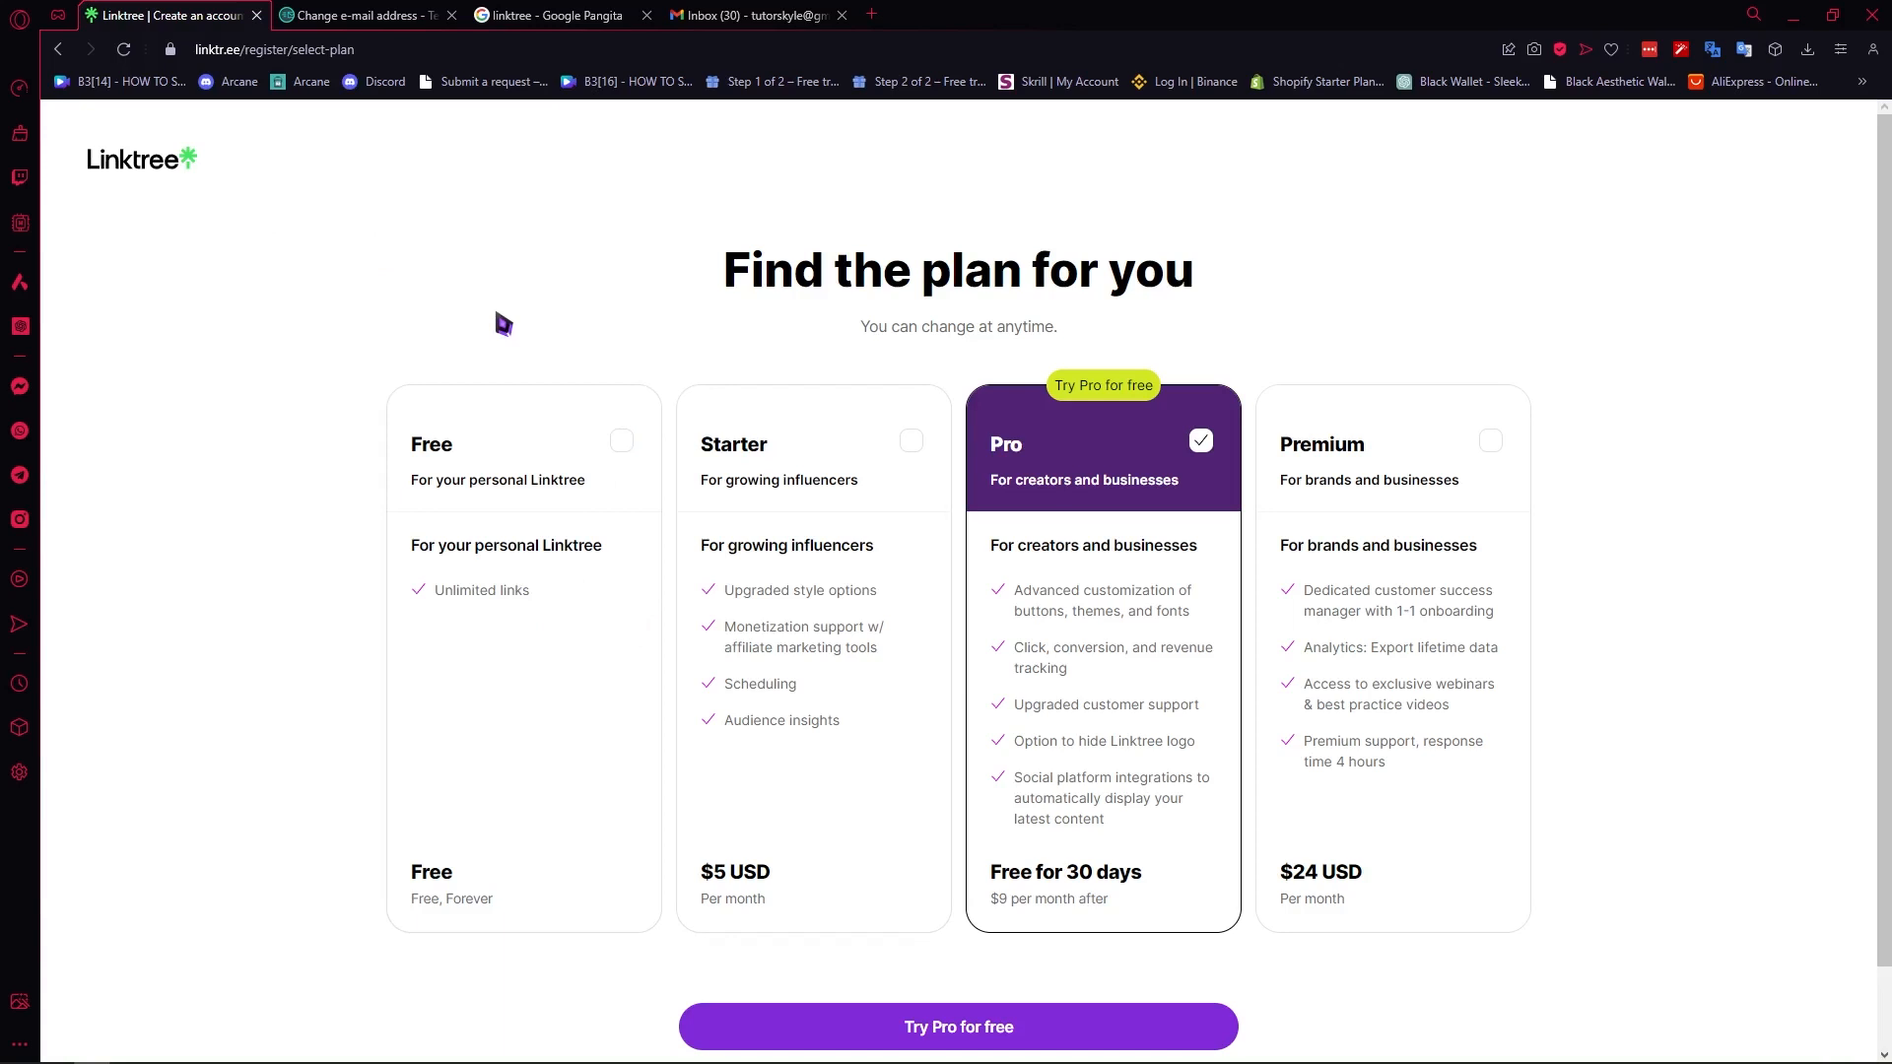
# - Join Linktree with the Free plan and continue from the account verification page to the admin page
pyautogui.scroll(-1, 976, 457)
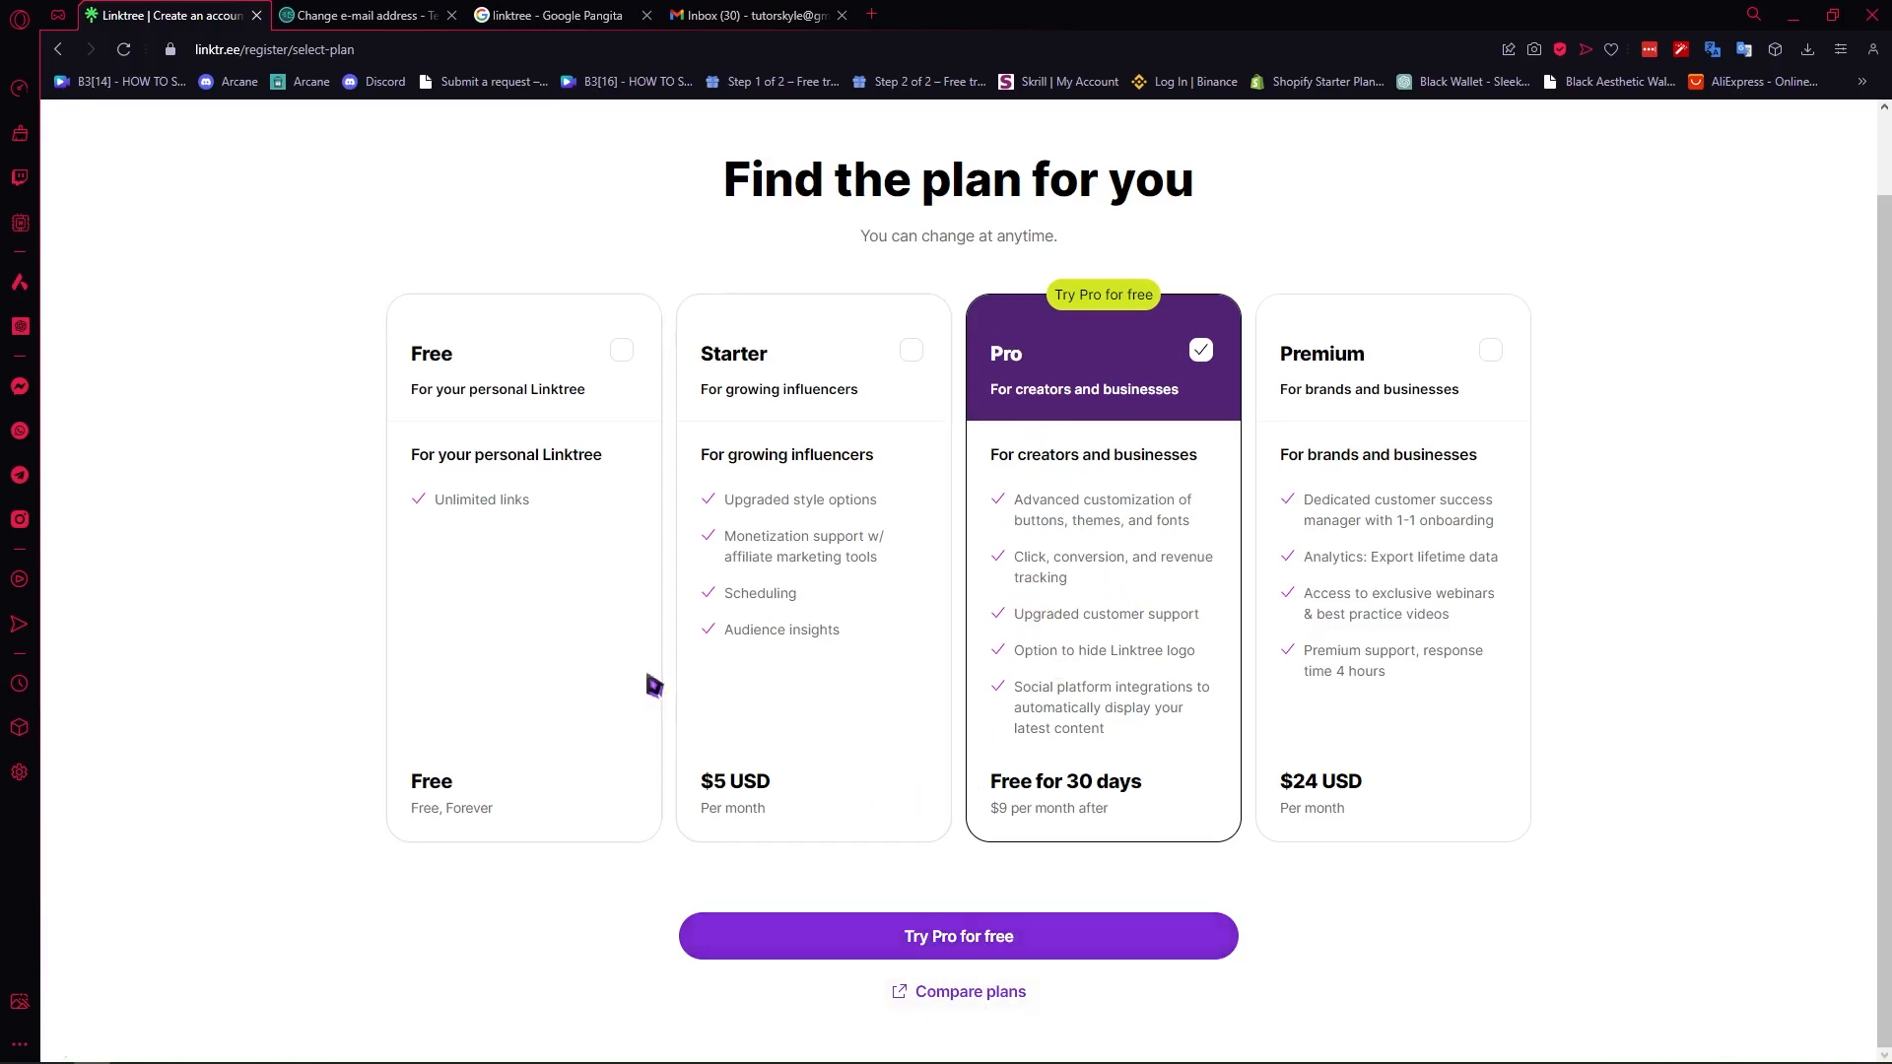
pyautogui.click(486, 506)
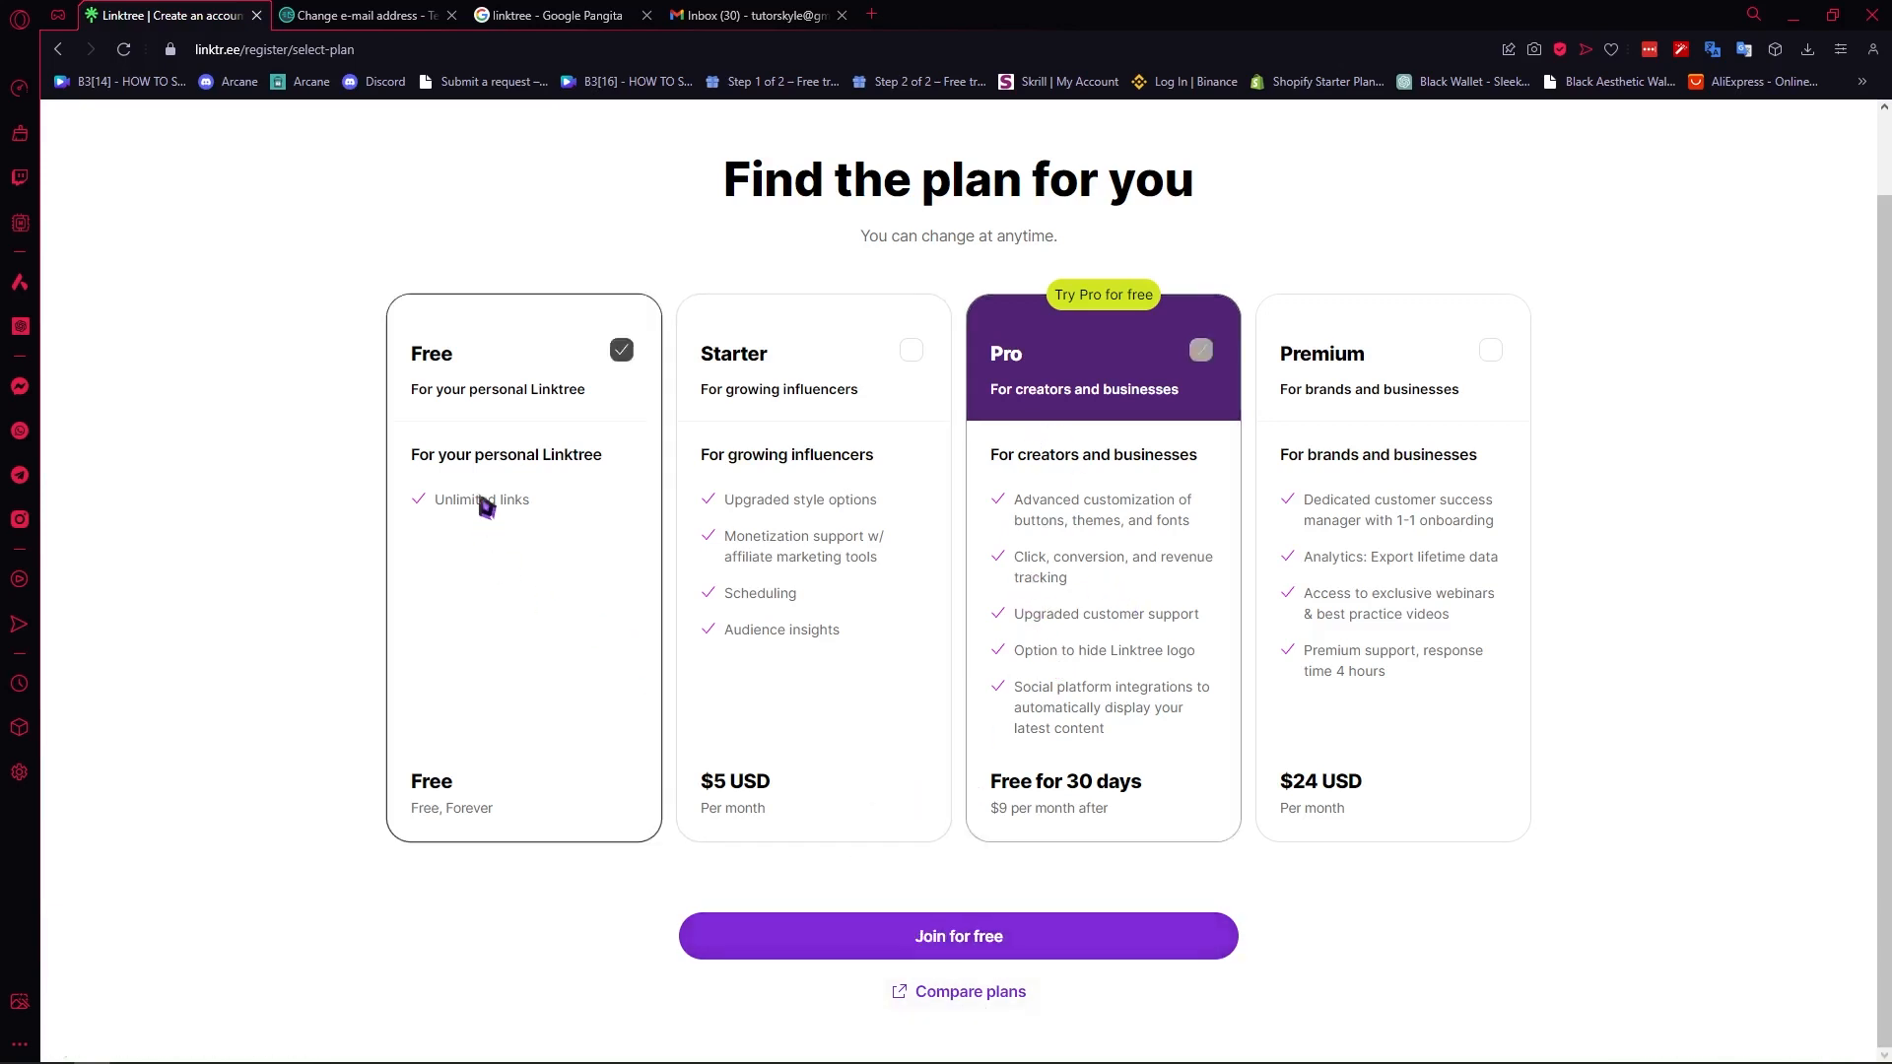
pyautogui.click(946, 944)
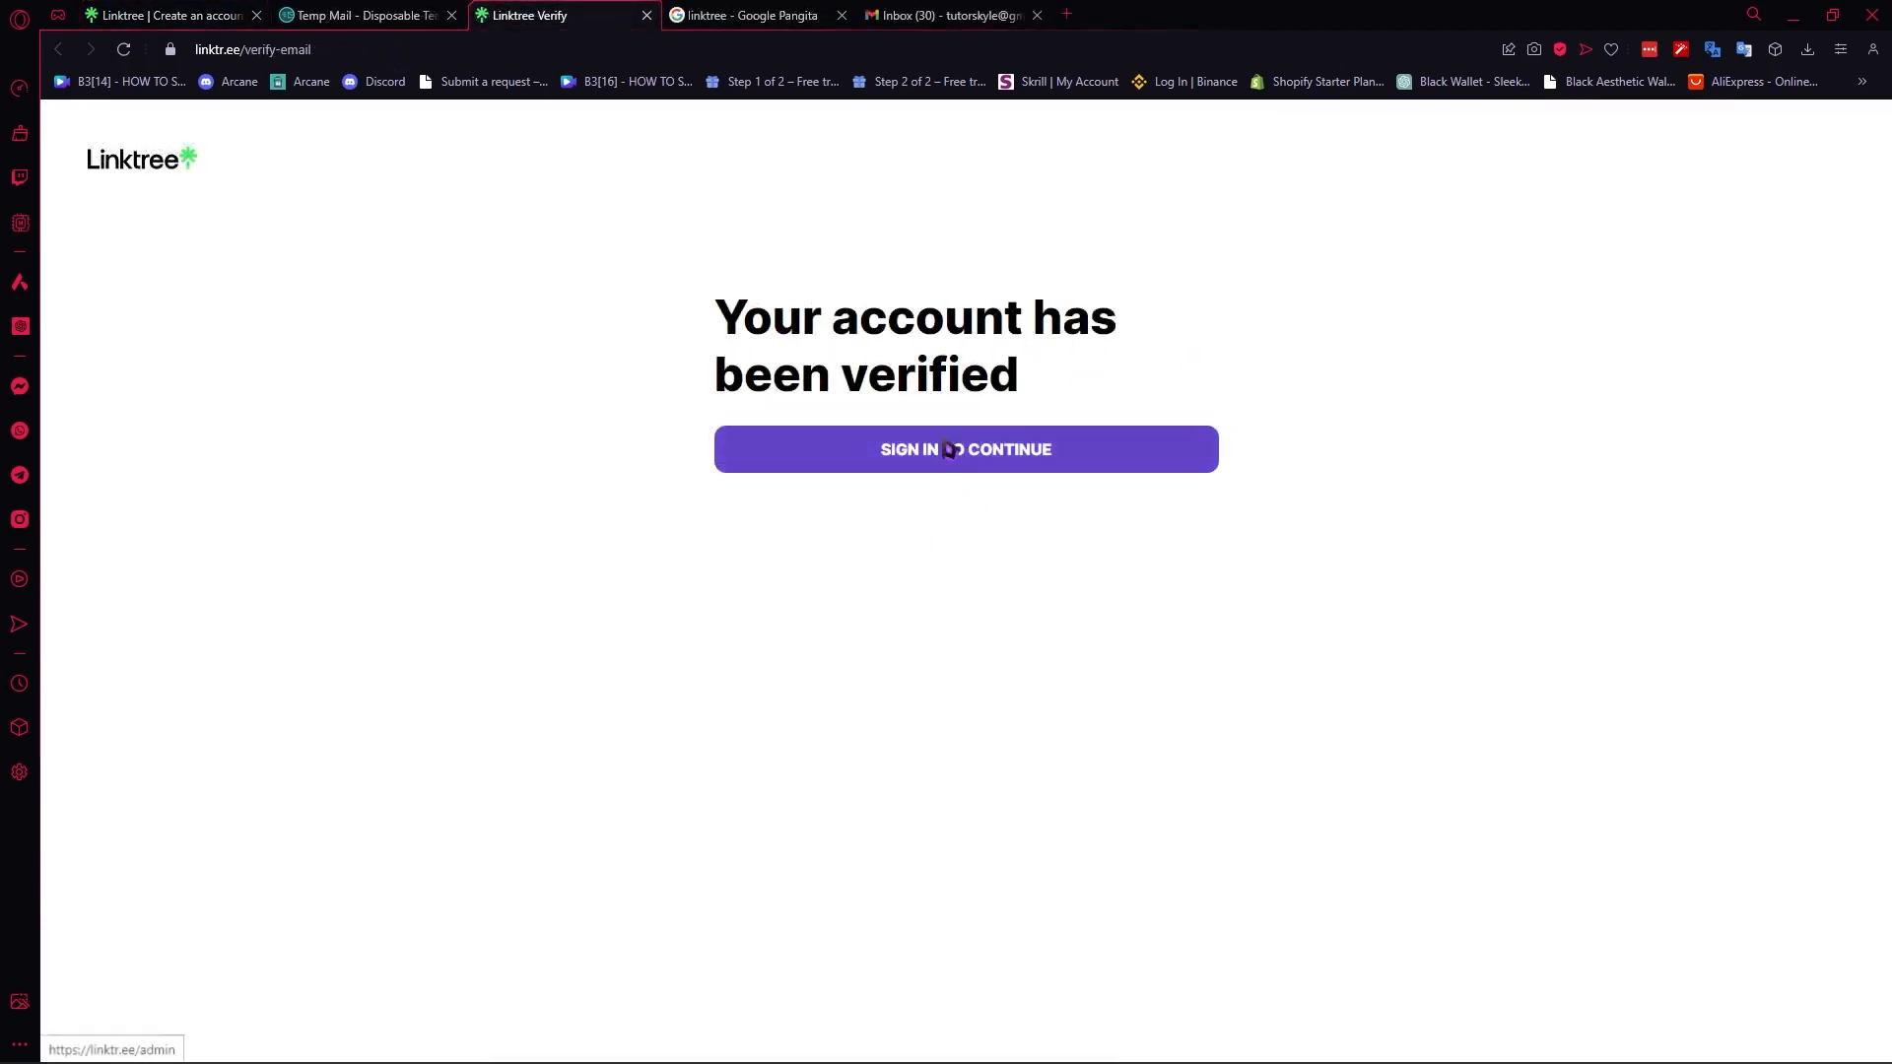
pyautogui.click(1078, 465)
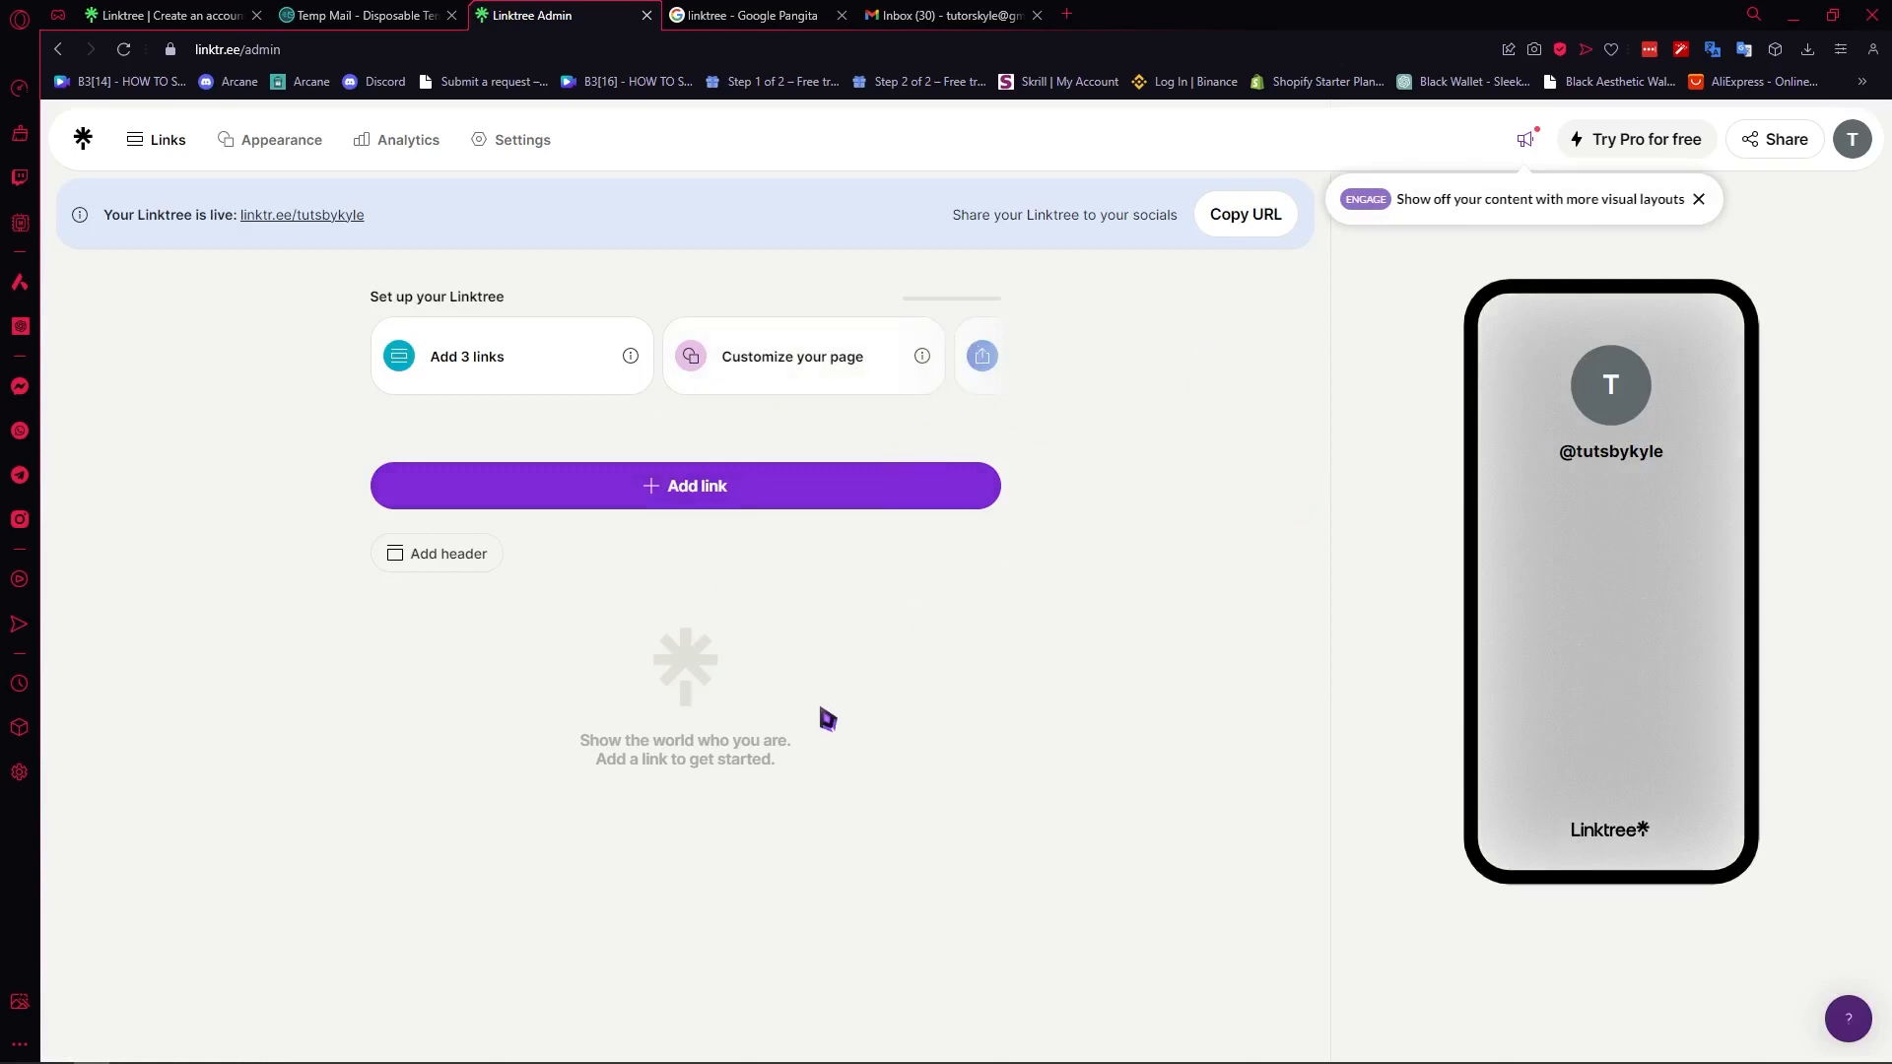
# - Add a new link with the URL google.com to the Linktree page
pyautogui.click(686, 503)
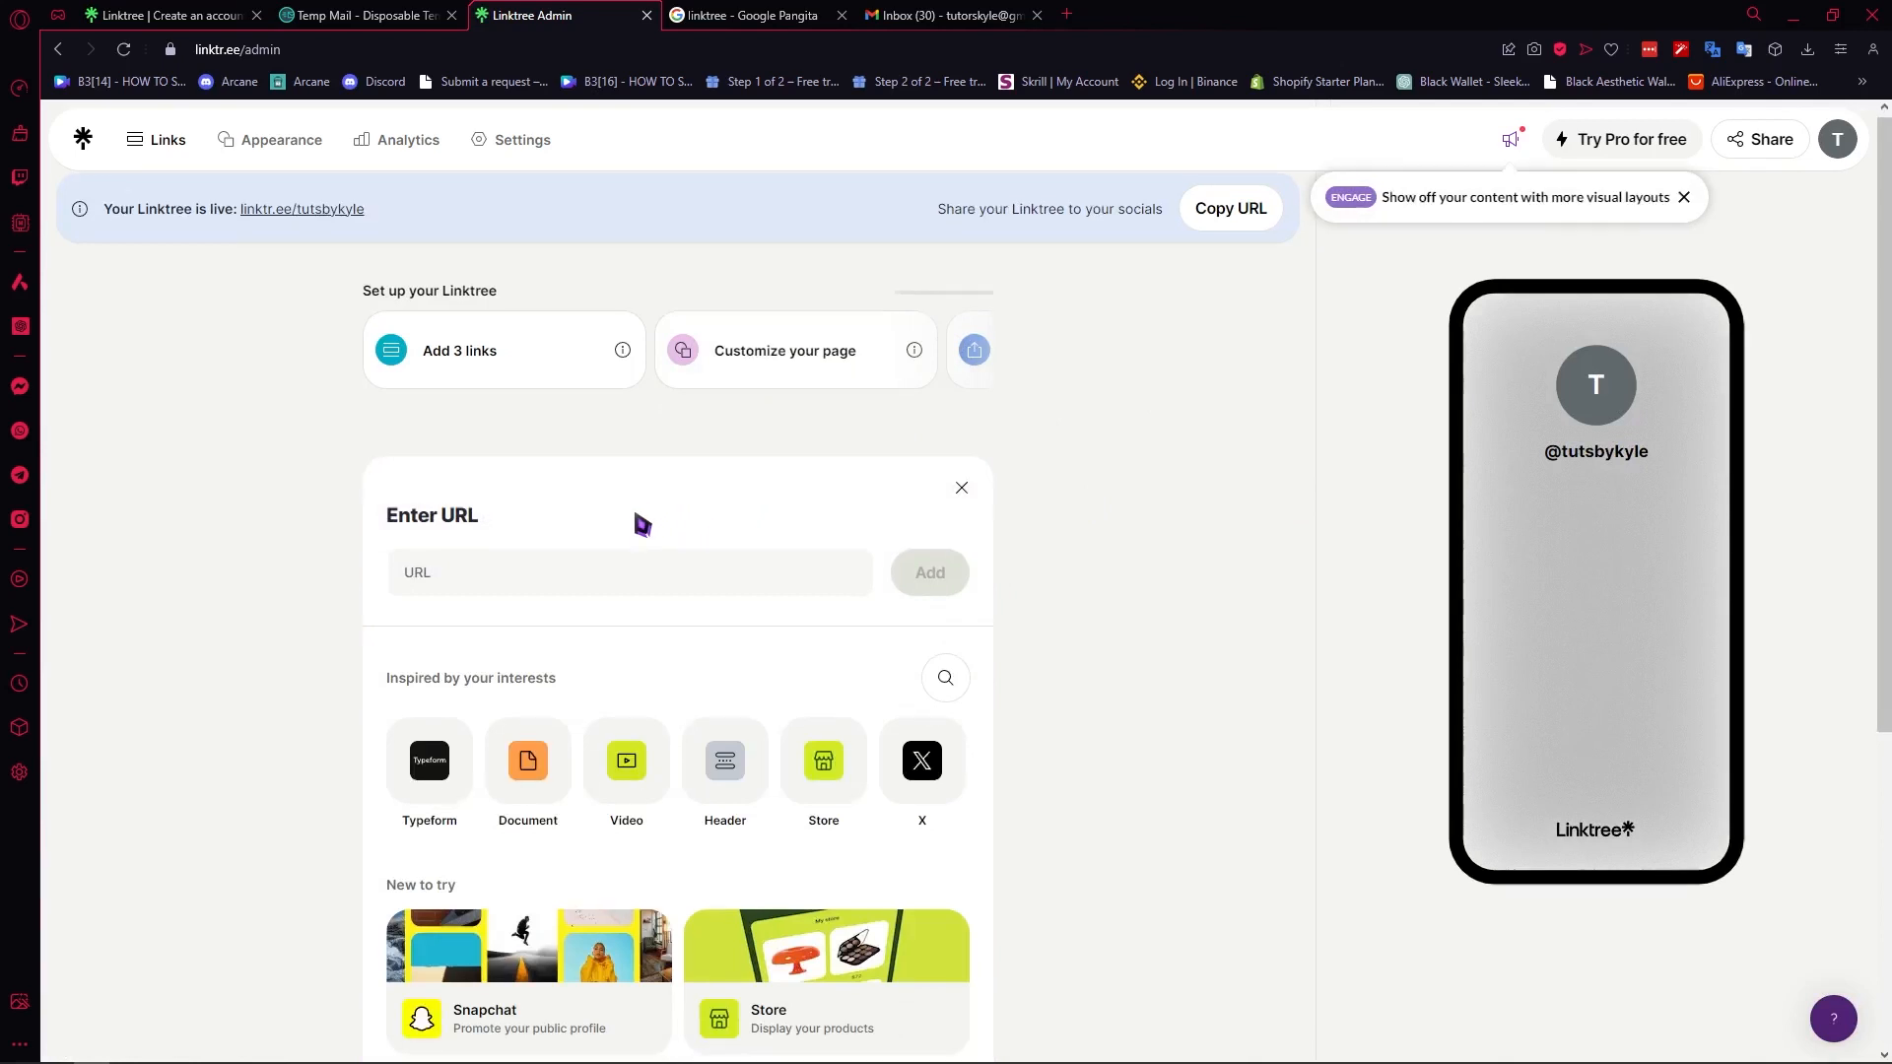
pyautogui.click(610, 489)
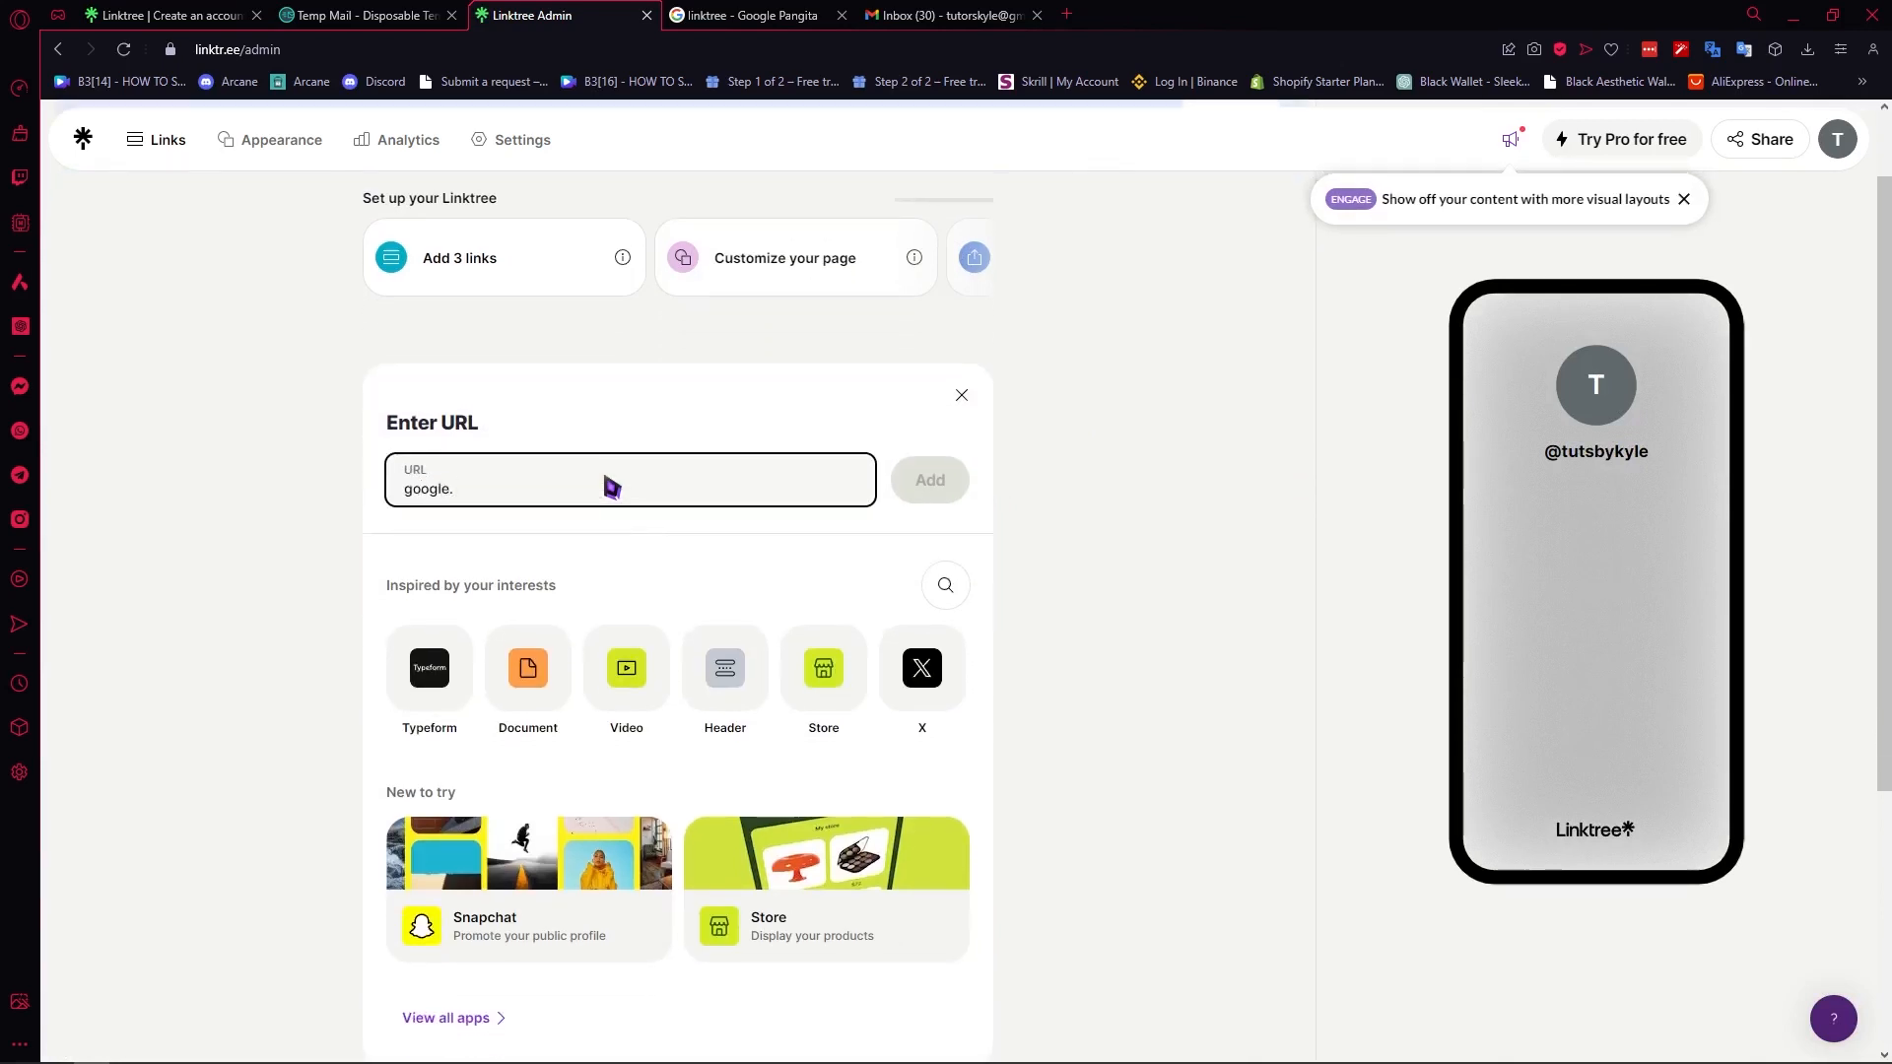
pyautogui.write('google.com')
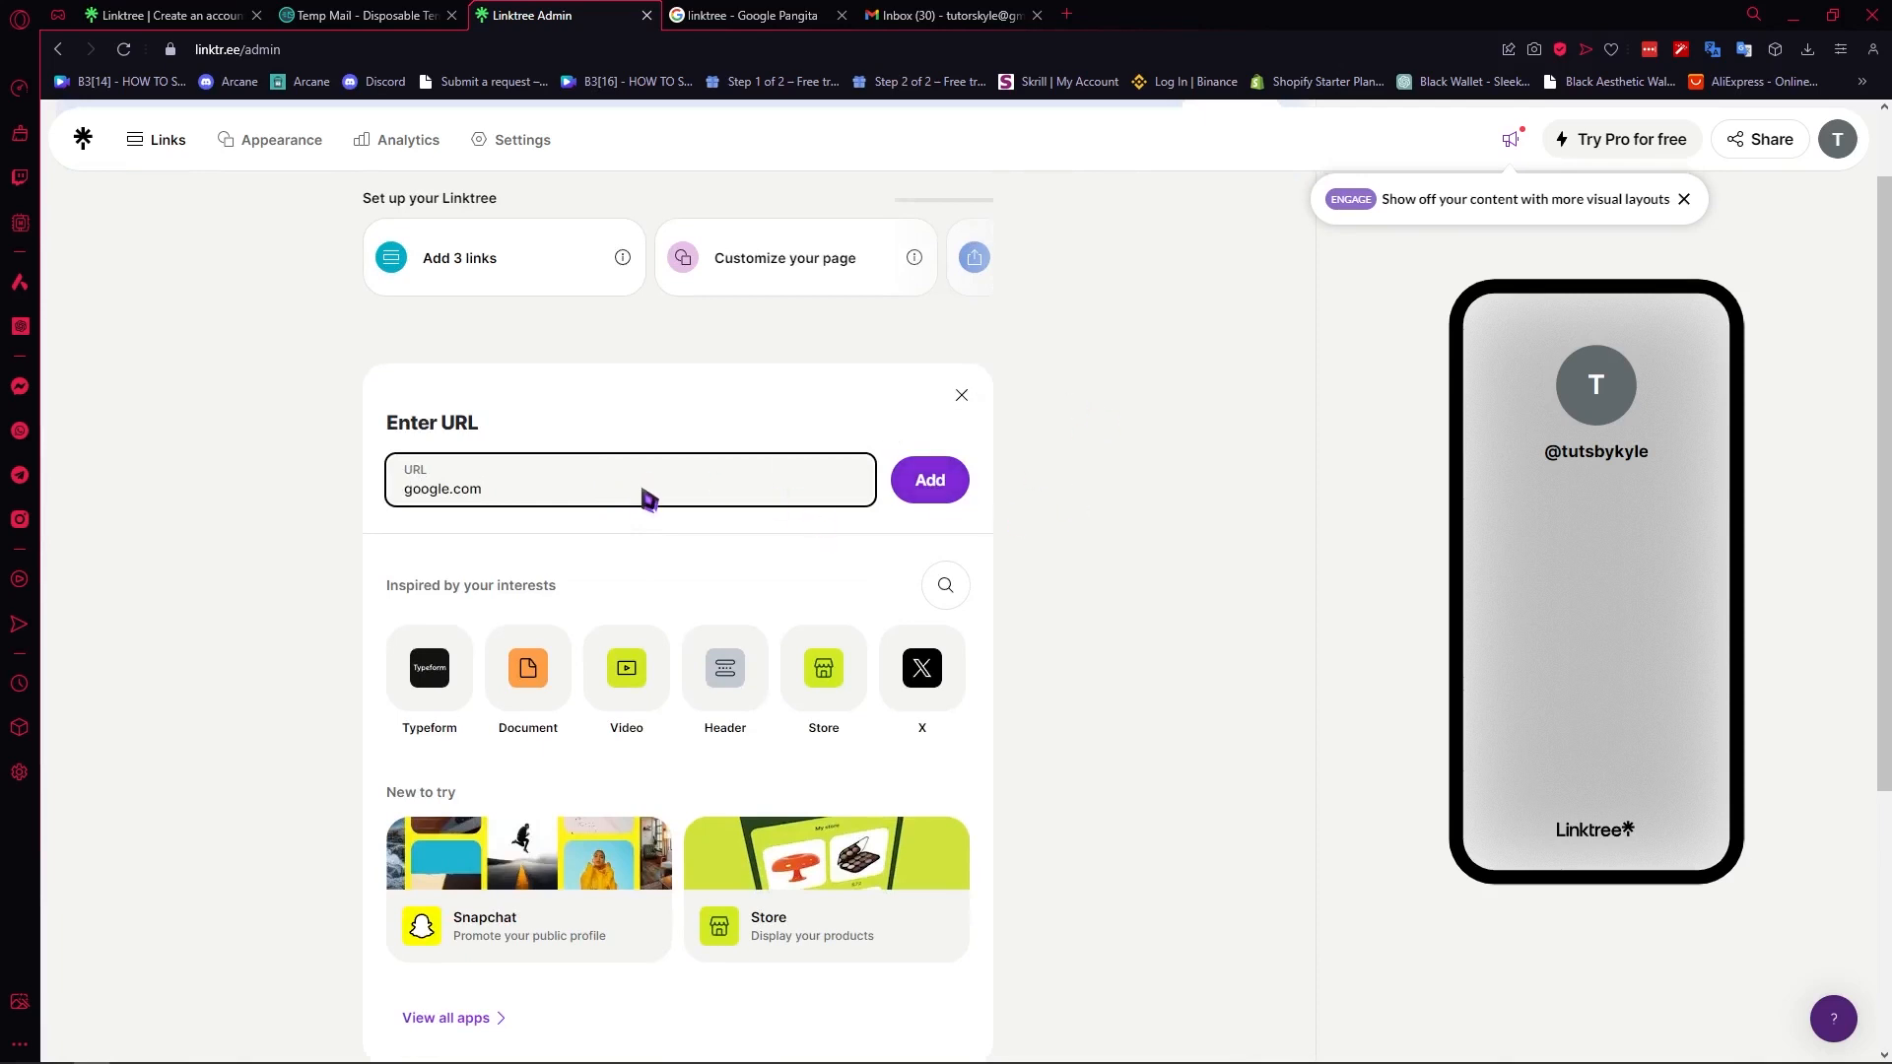
pyautogui.click(936, 483)
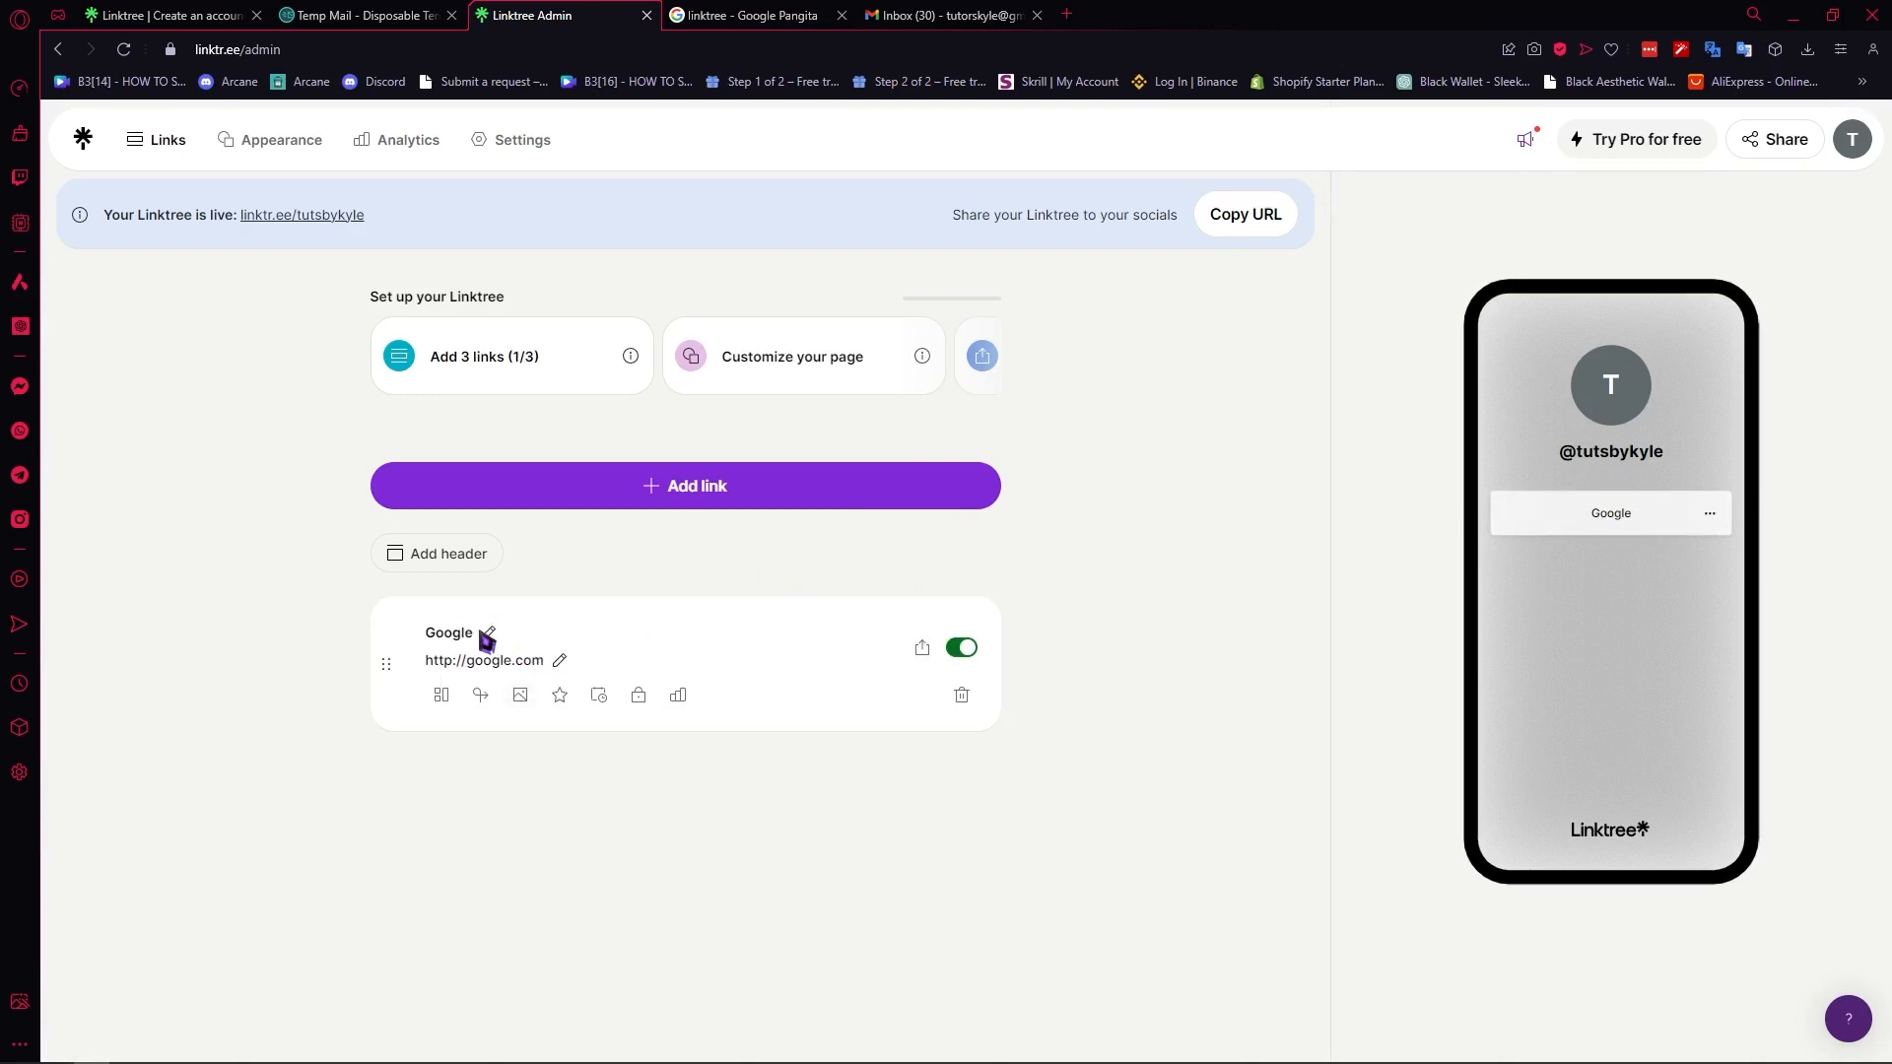
# - Change the Google link's title to "BUY MY PRODUCTS HERE!"
pyautogui.press('BackSpace')
pyautogui.press('BackSpace')
pyautogui.press('BackSpace')
pyautogui.press('BackSpace')
pyautogui.press('BackSpace')
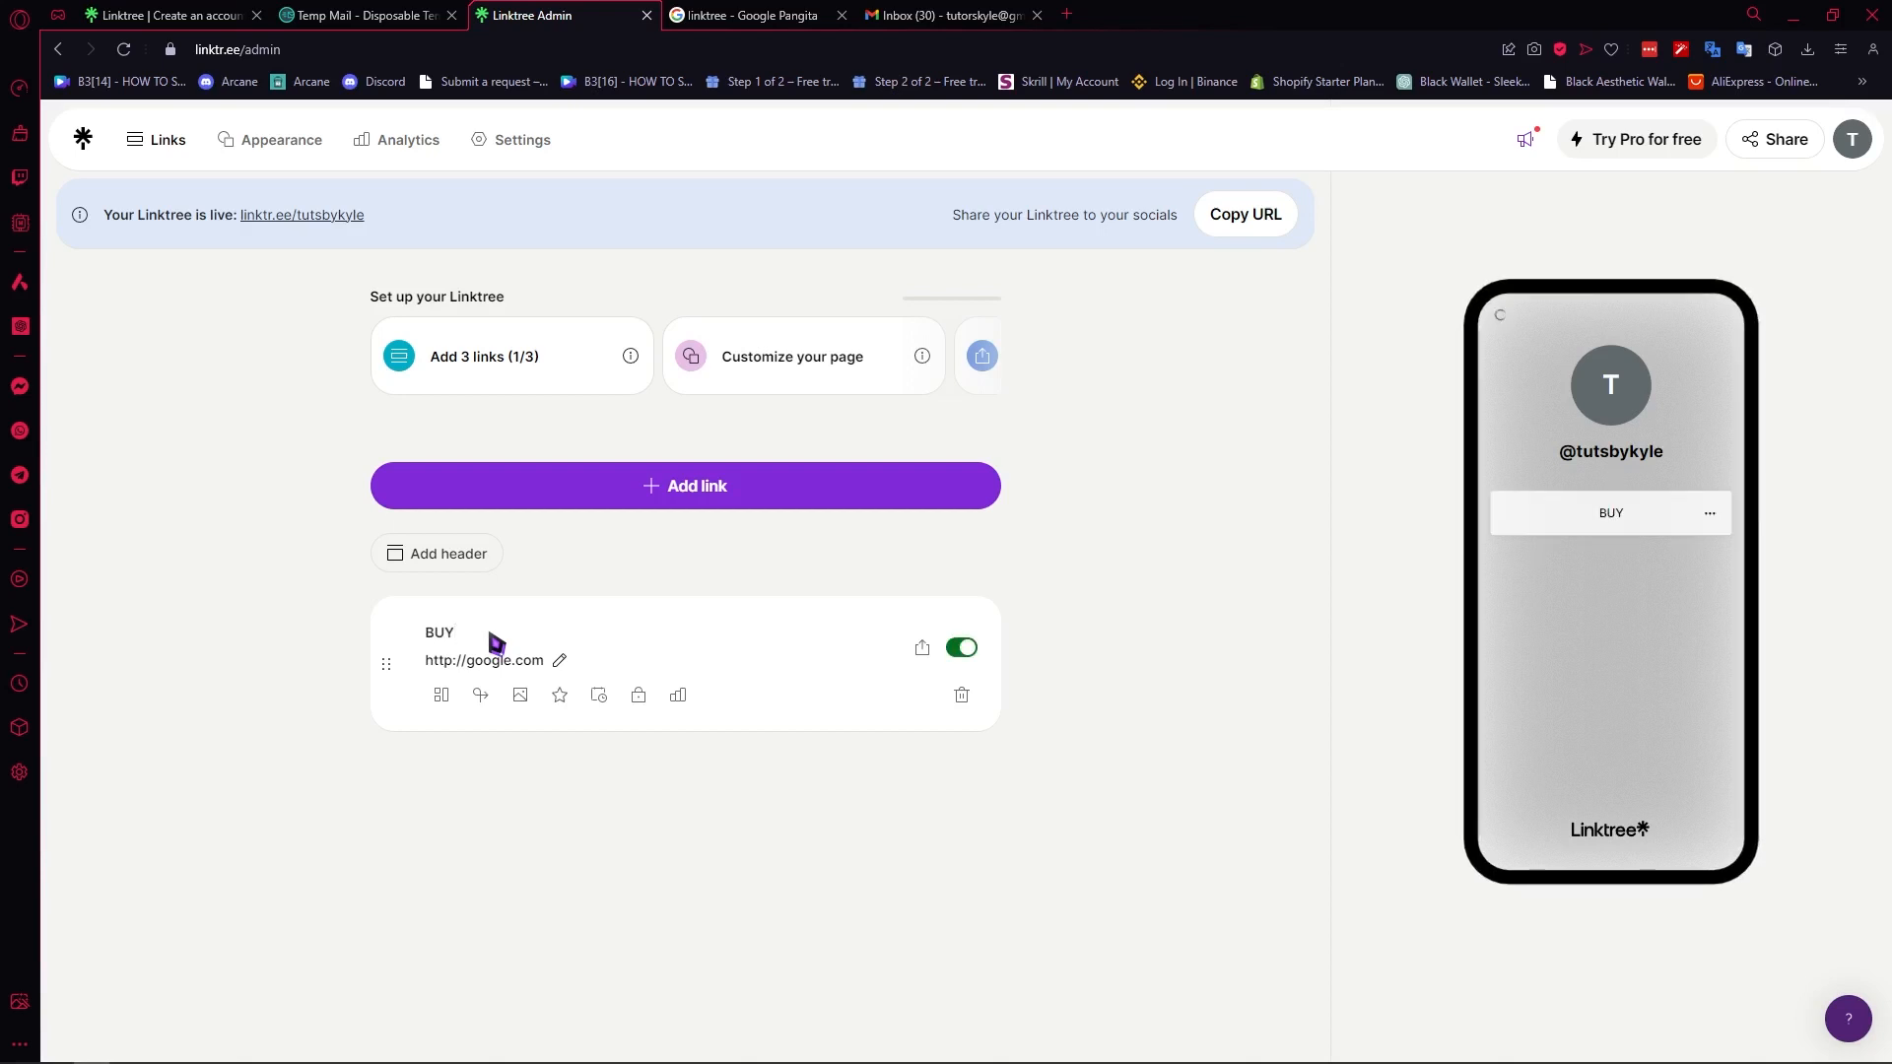
pyautogui.write('BUY MY PRODUC')
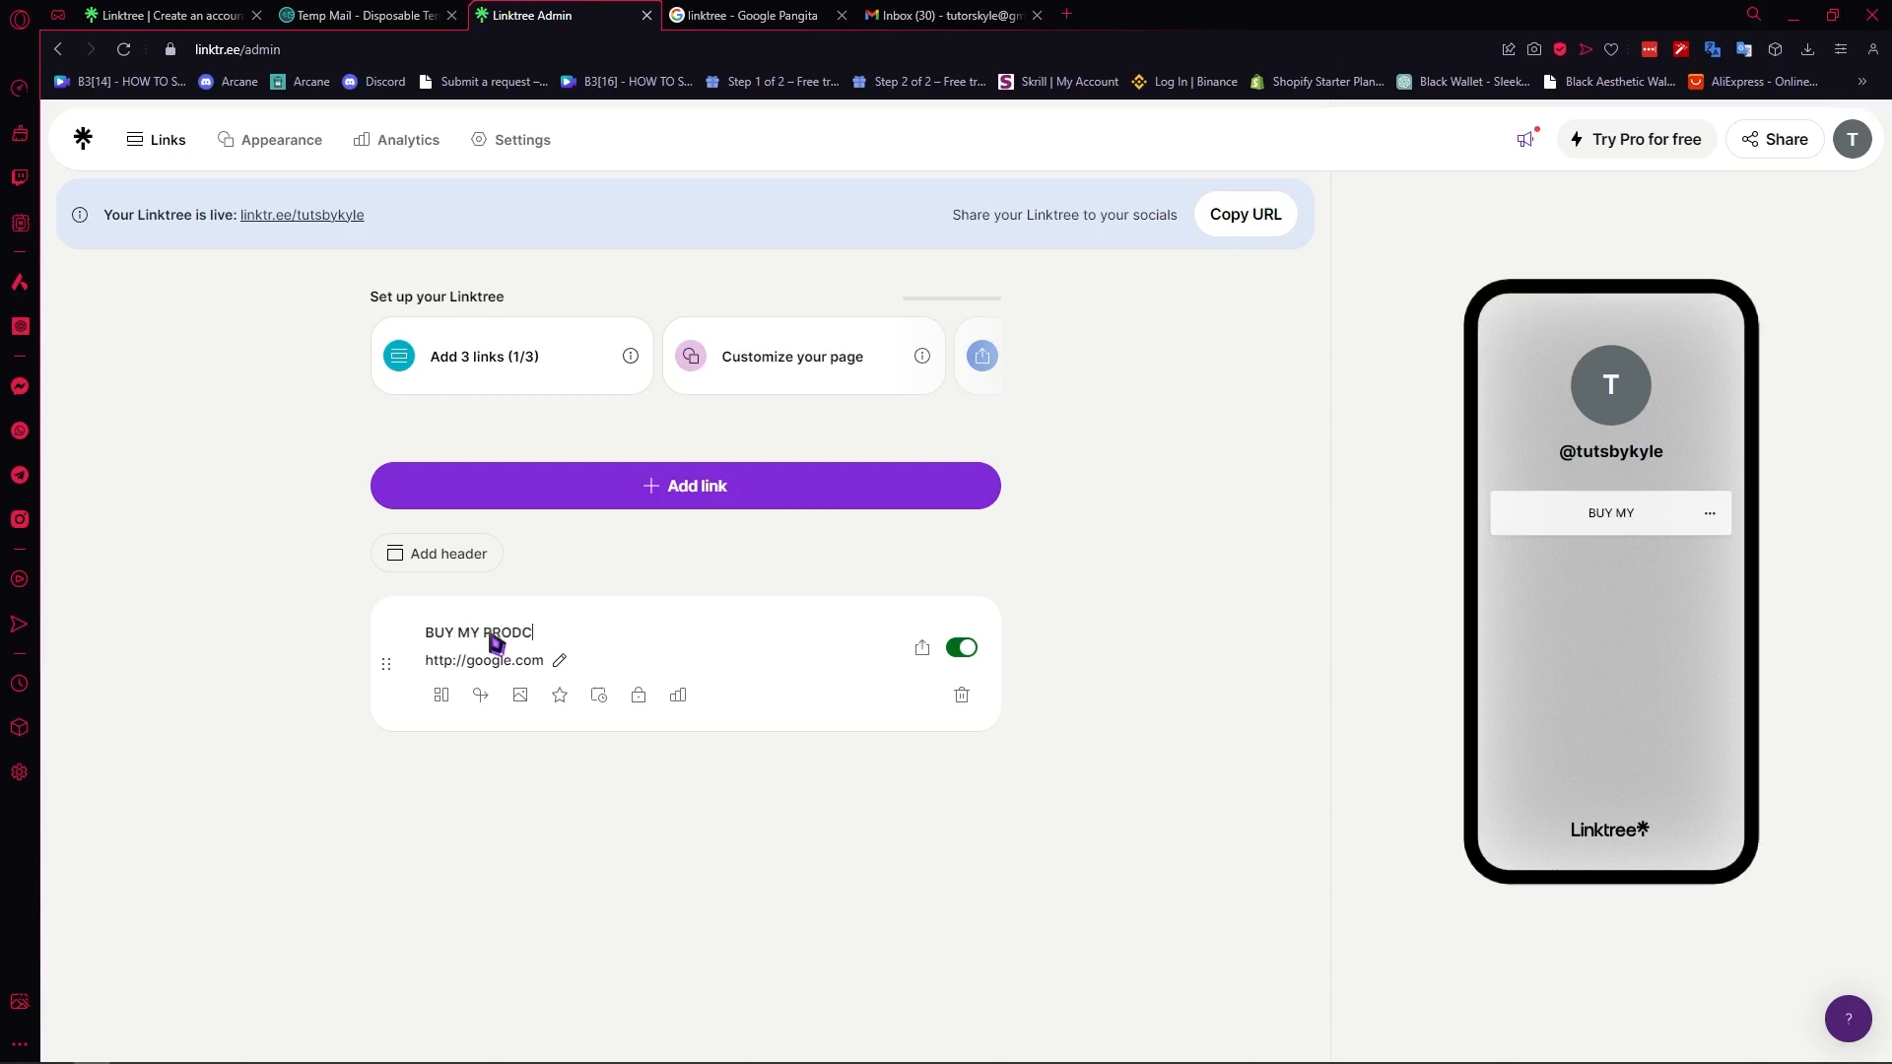
pyautogui.write('TS HERE!')
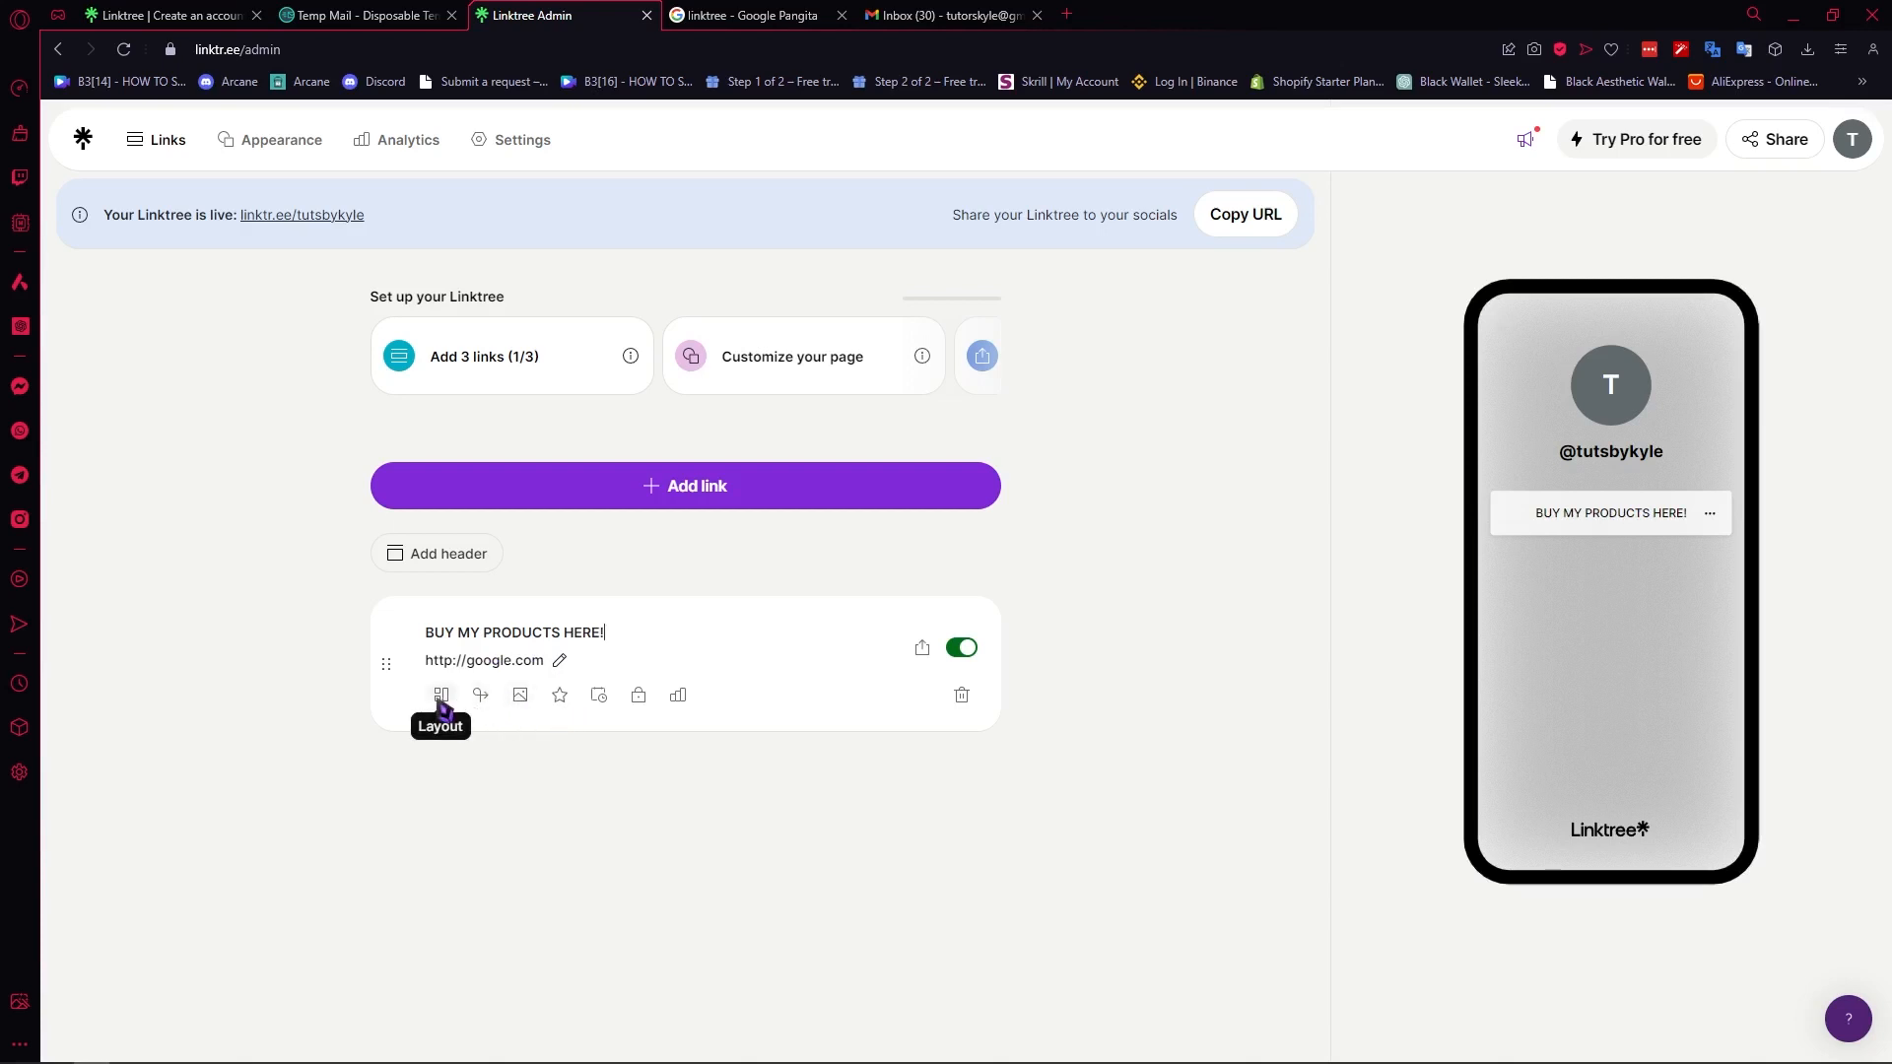
# - Set the layout of the "BUY MY PRODUCTS HERE!" link to Featured
pyautogui.click(440, 696)
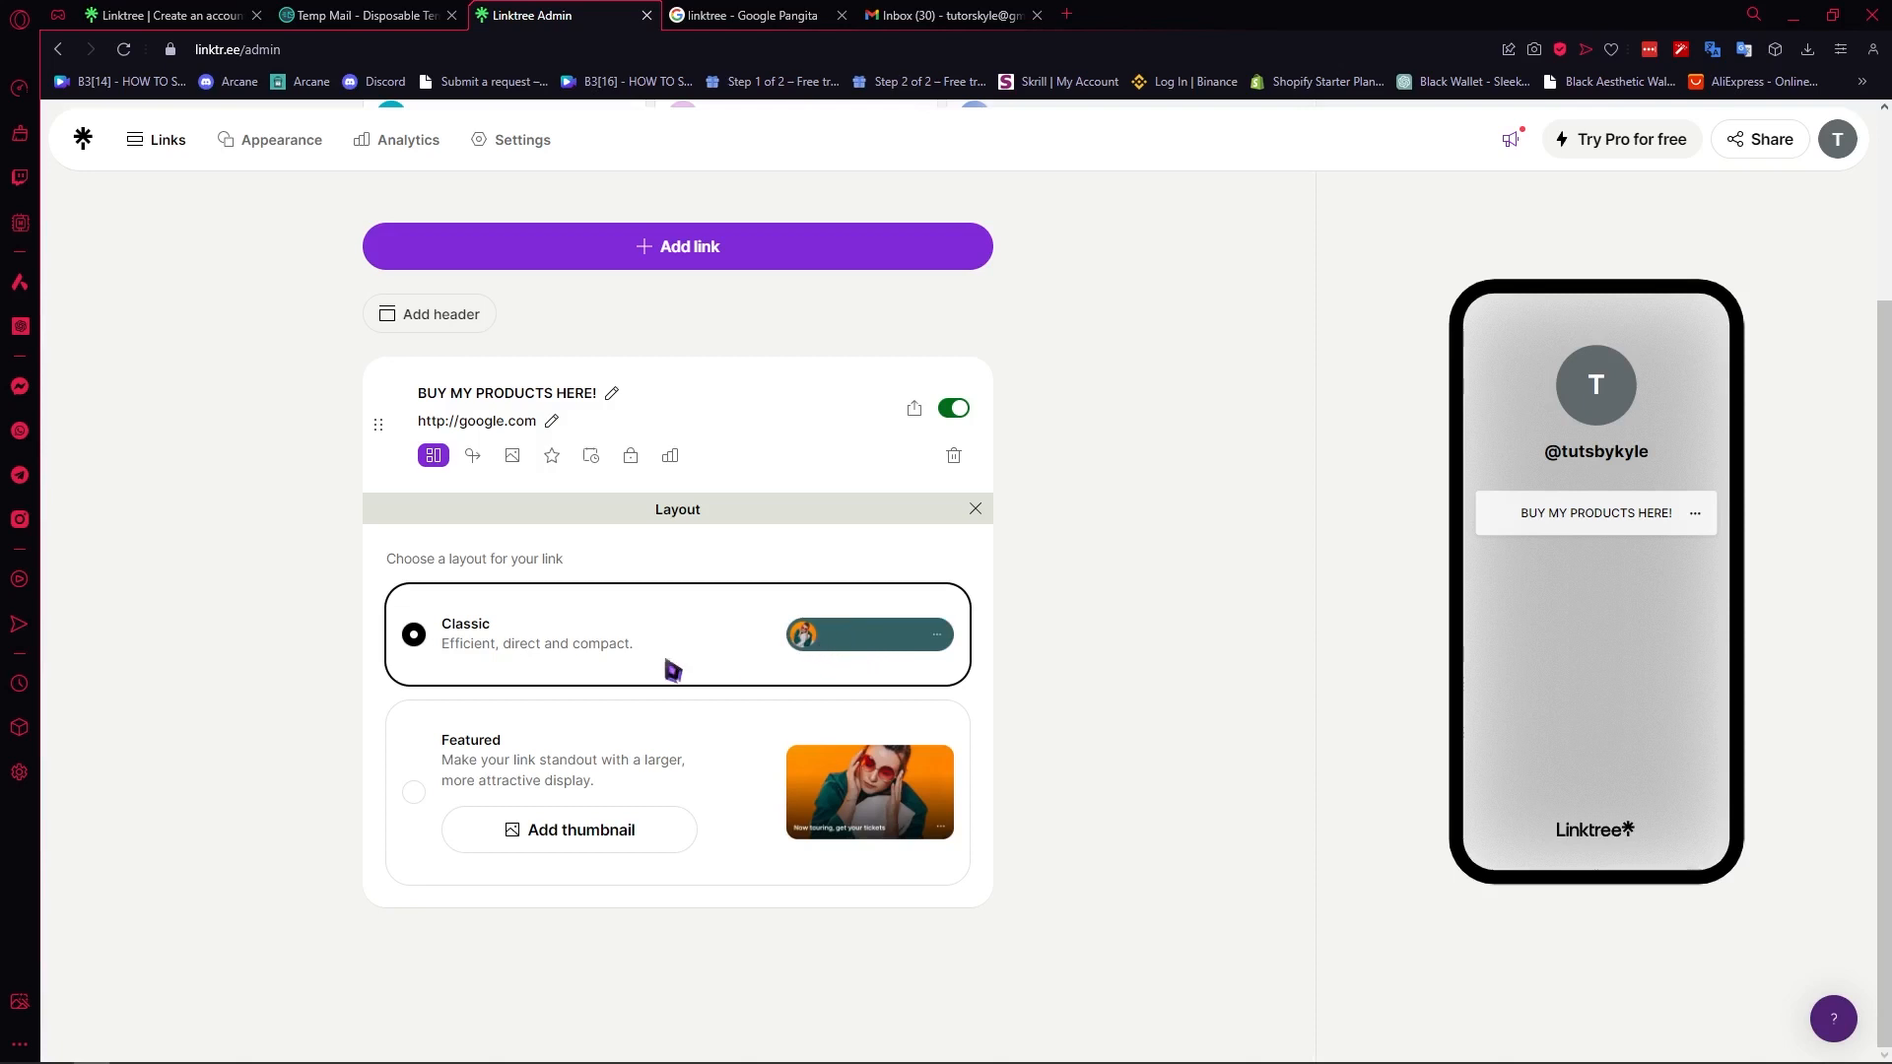
pyautogui.click(415, 795)
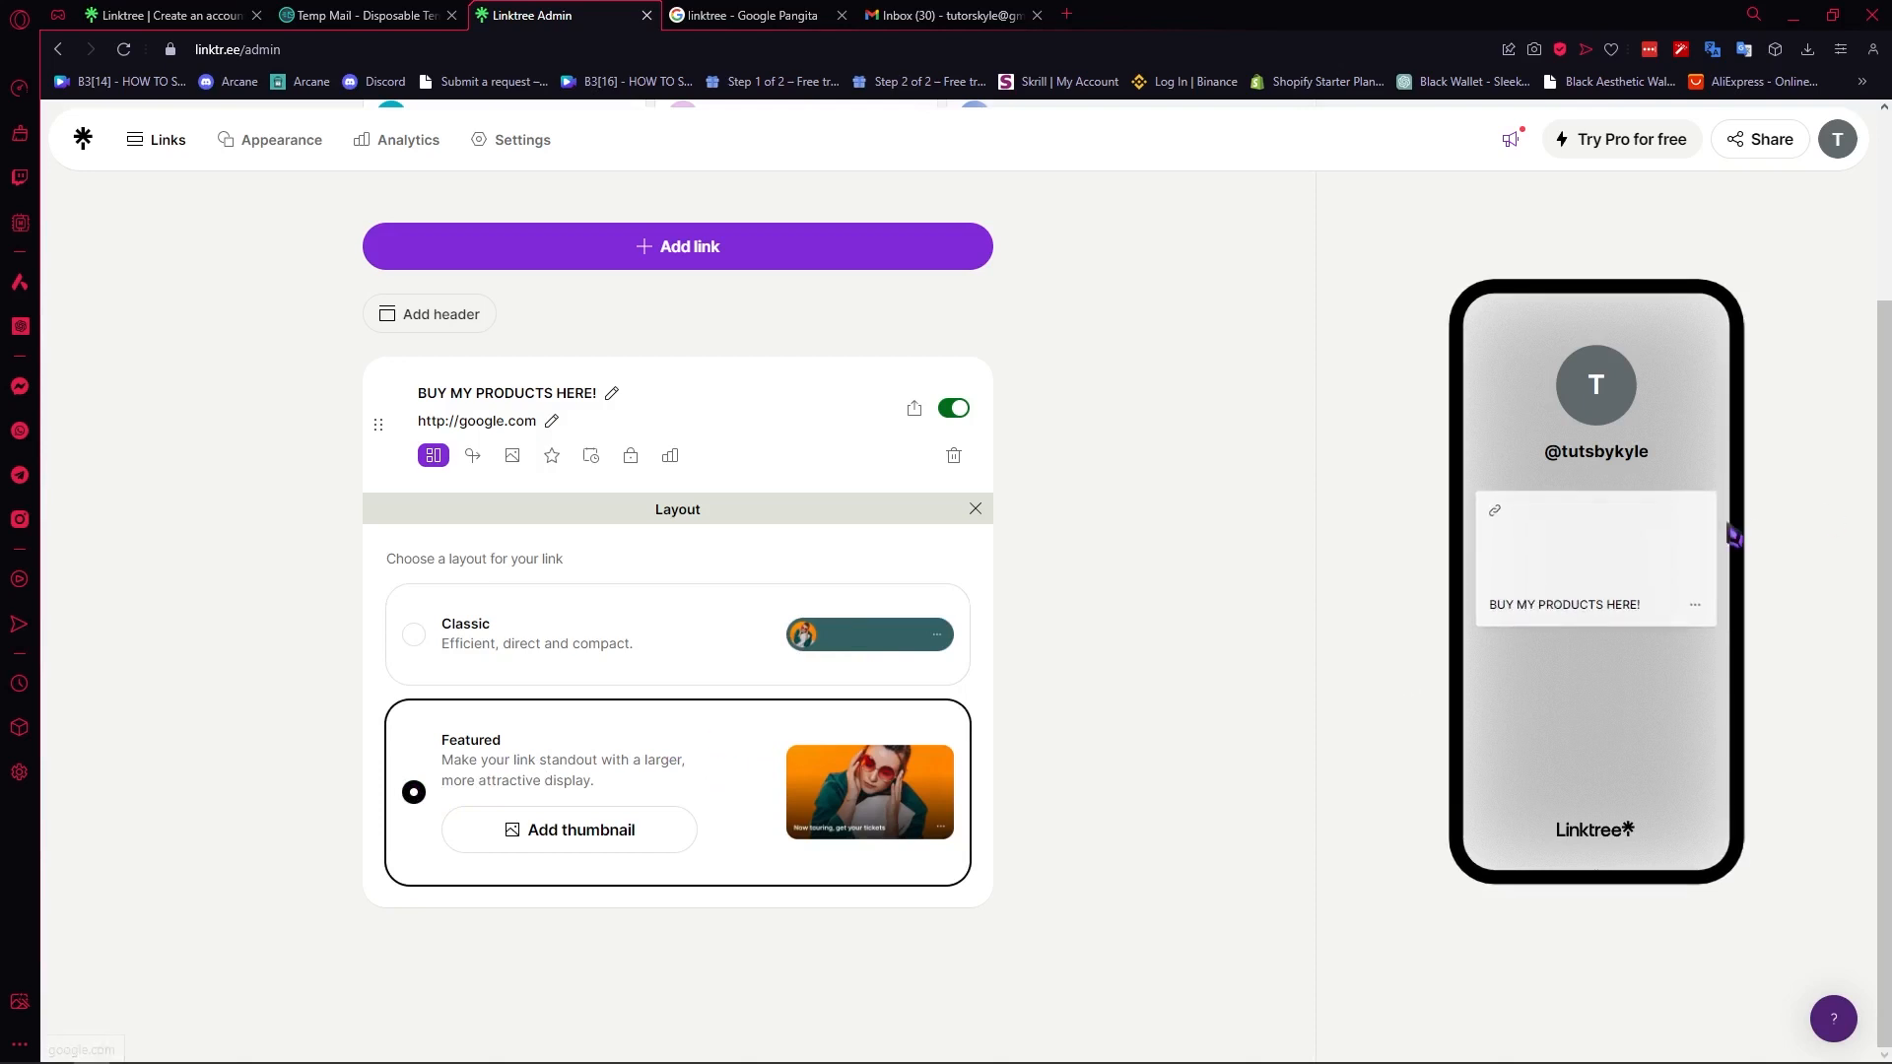
# - Switch the "BUY MY PRODUCTS HERE!" link to the Classic layout and give it the briefcase Tabler icon, searching for BAG, as thumbnail
pyautogui.click(422, 636)
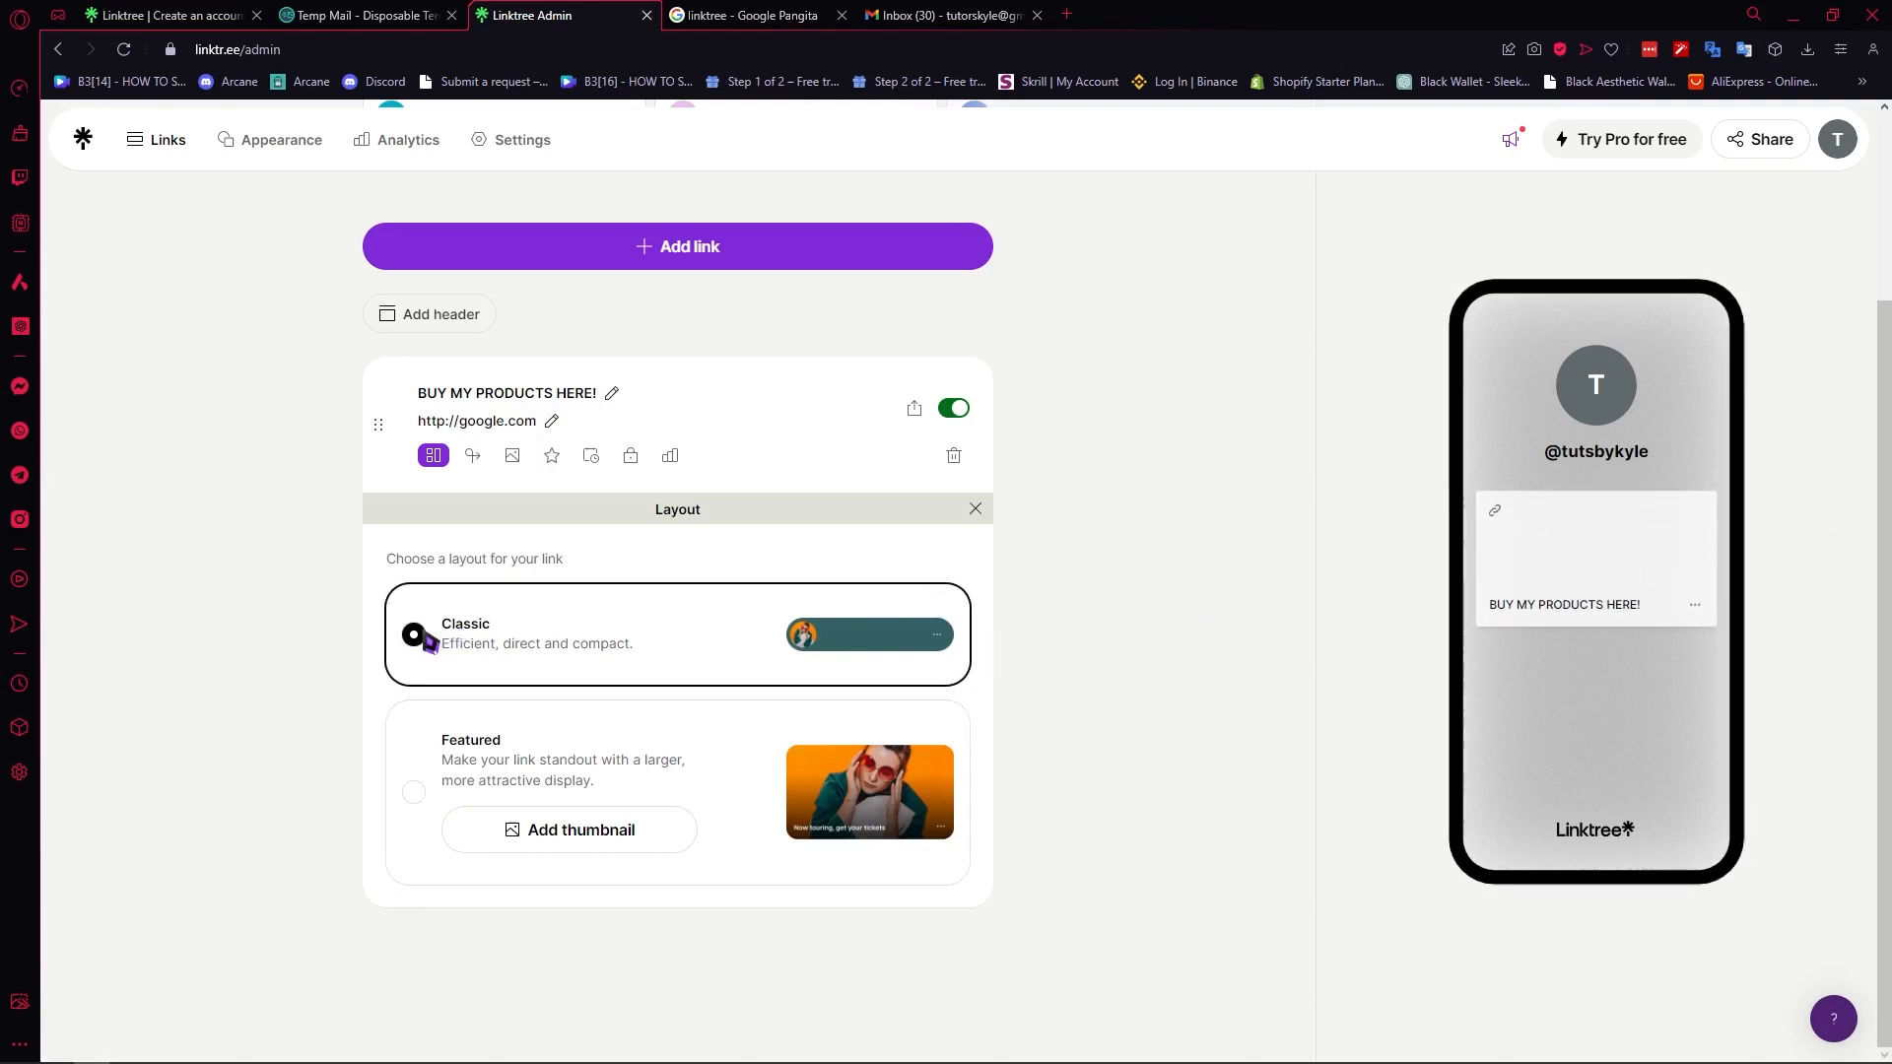
pyautogui.click(515, 456)
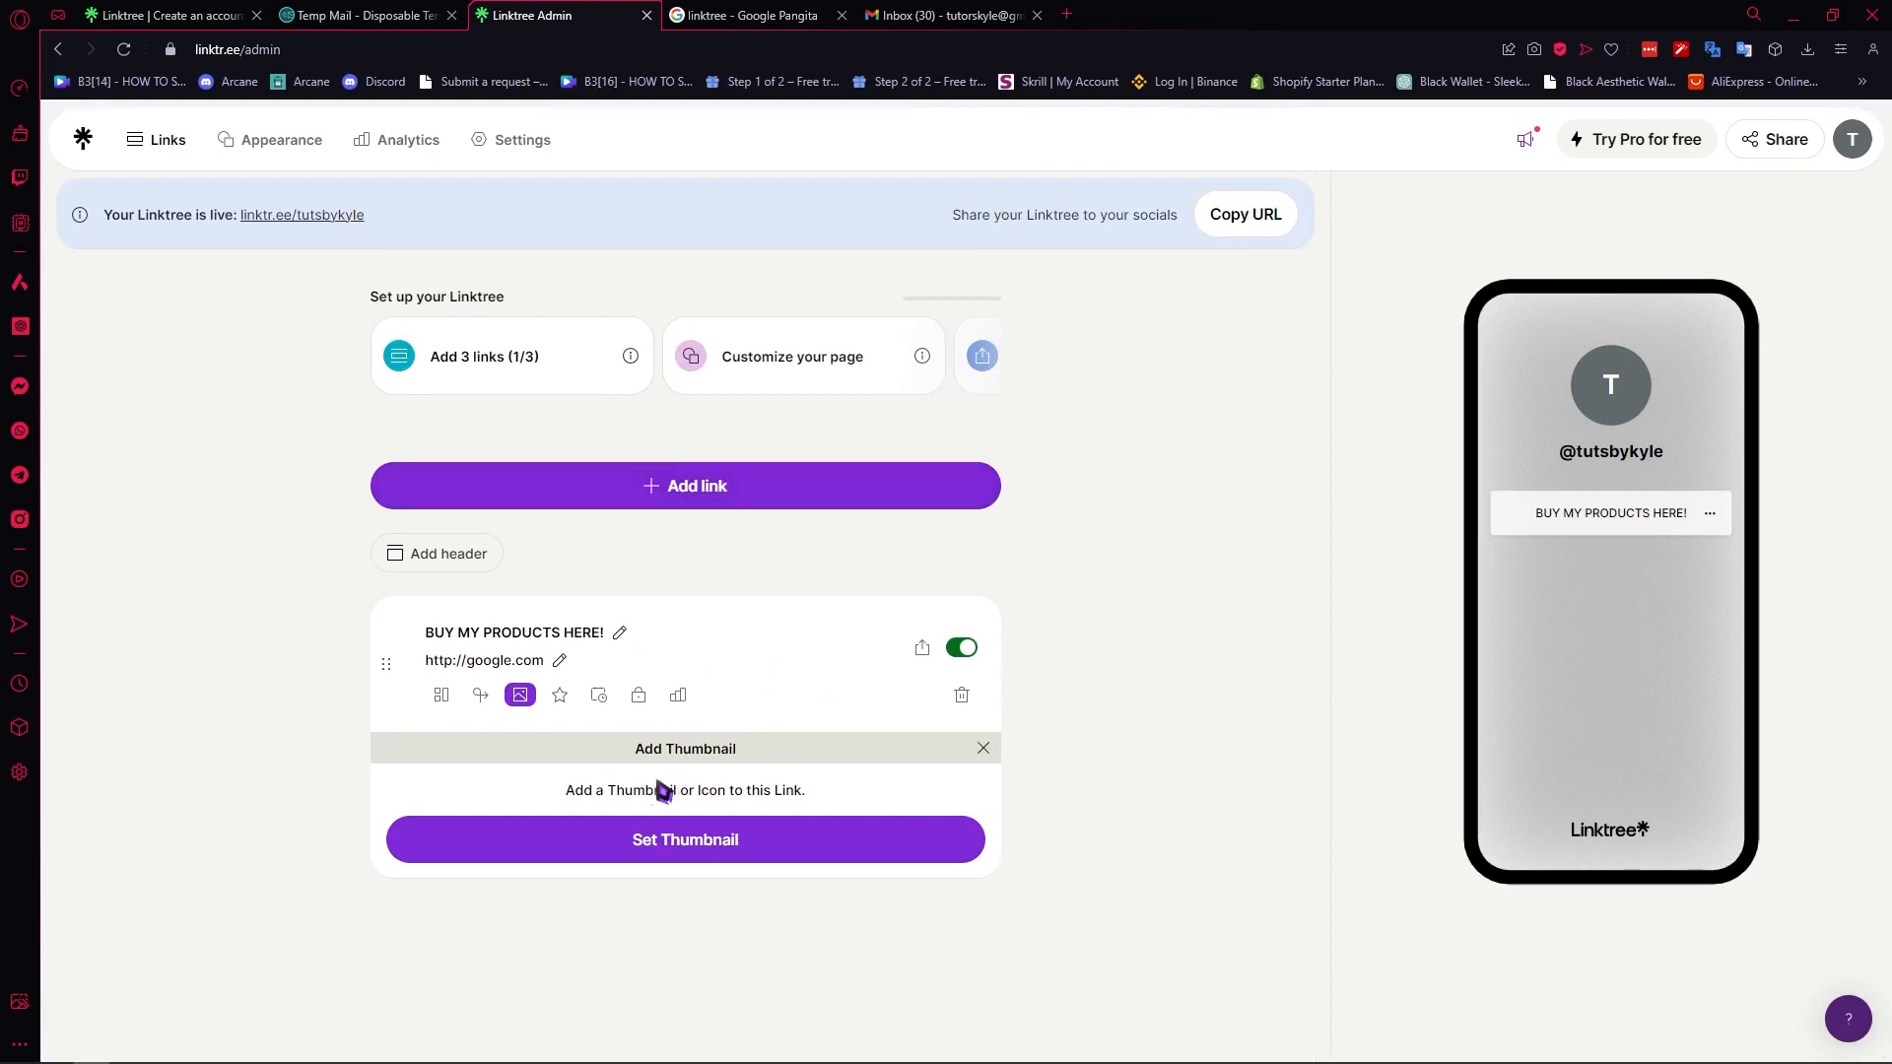
pyautogui.click(662, 841)
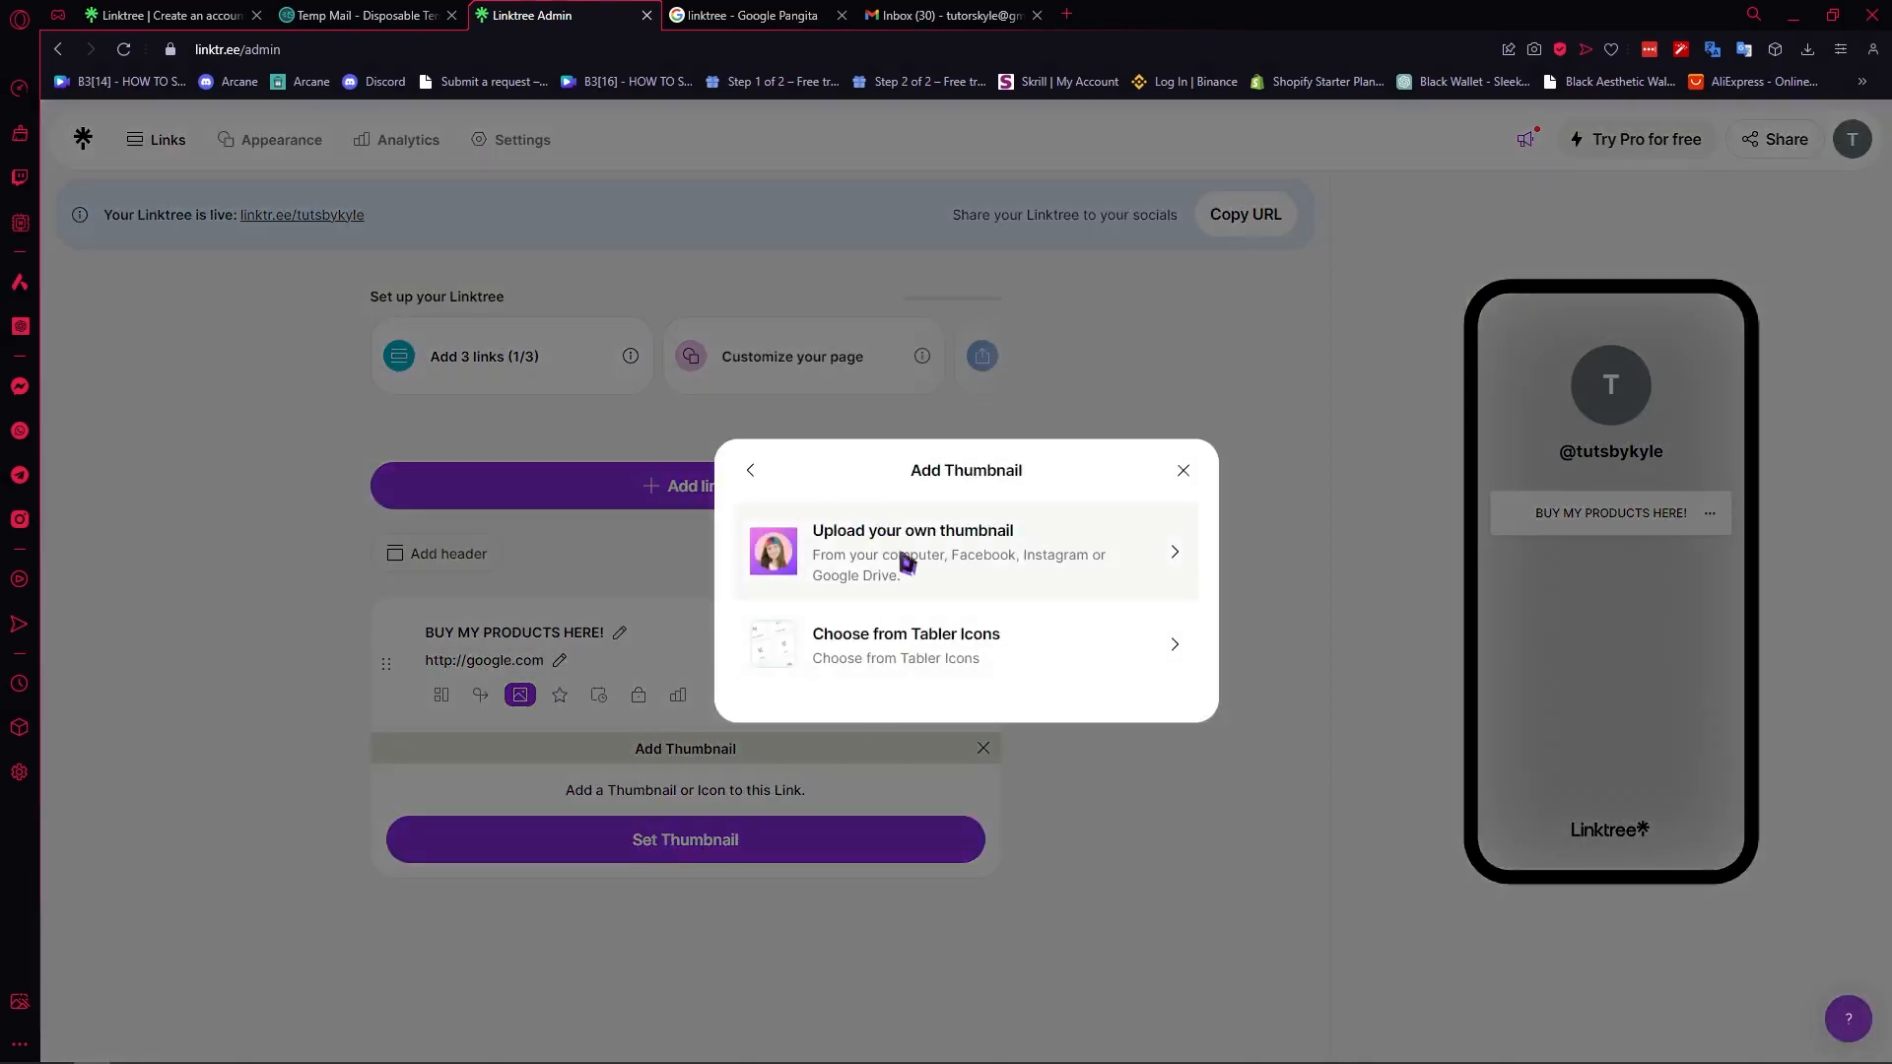
pyautogui.click(963, 654)
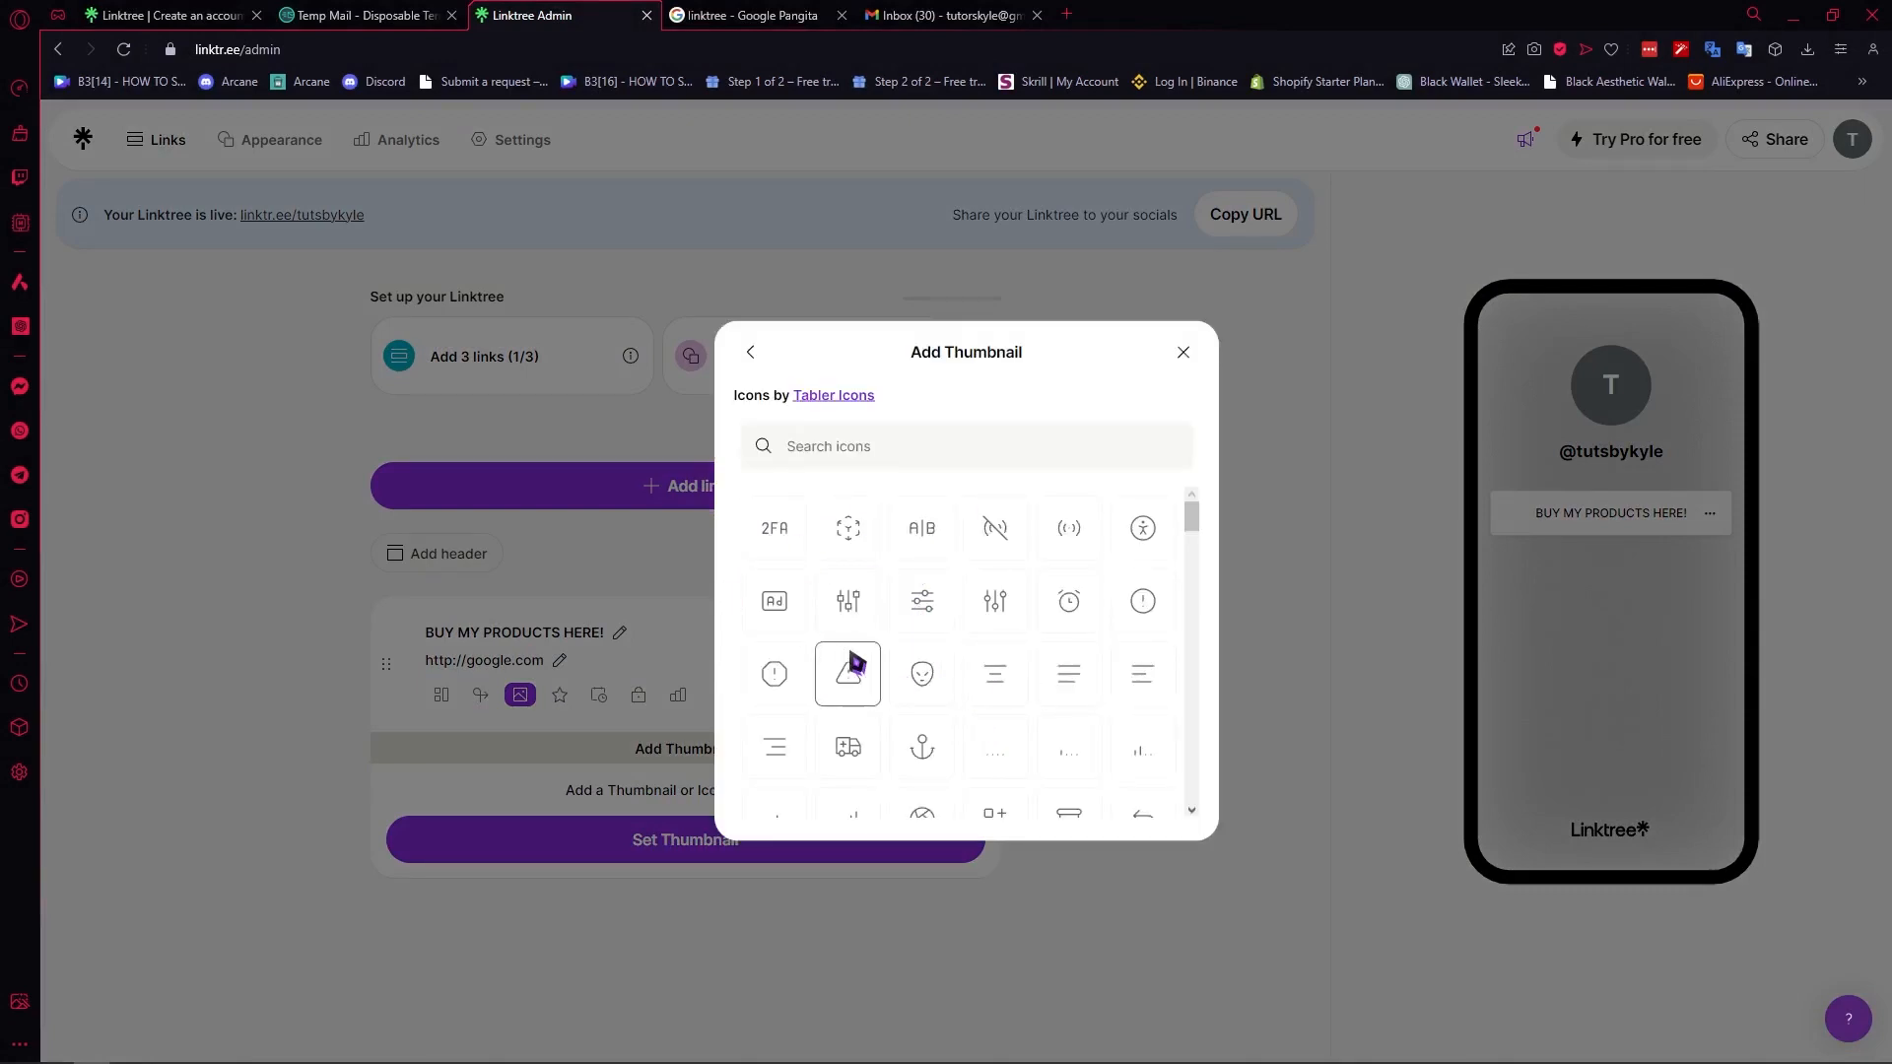
pyautogui.scroll(-5, 855, 664)
pyautogui.click(907, 459)
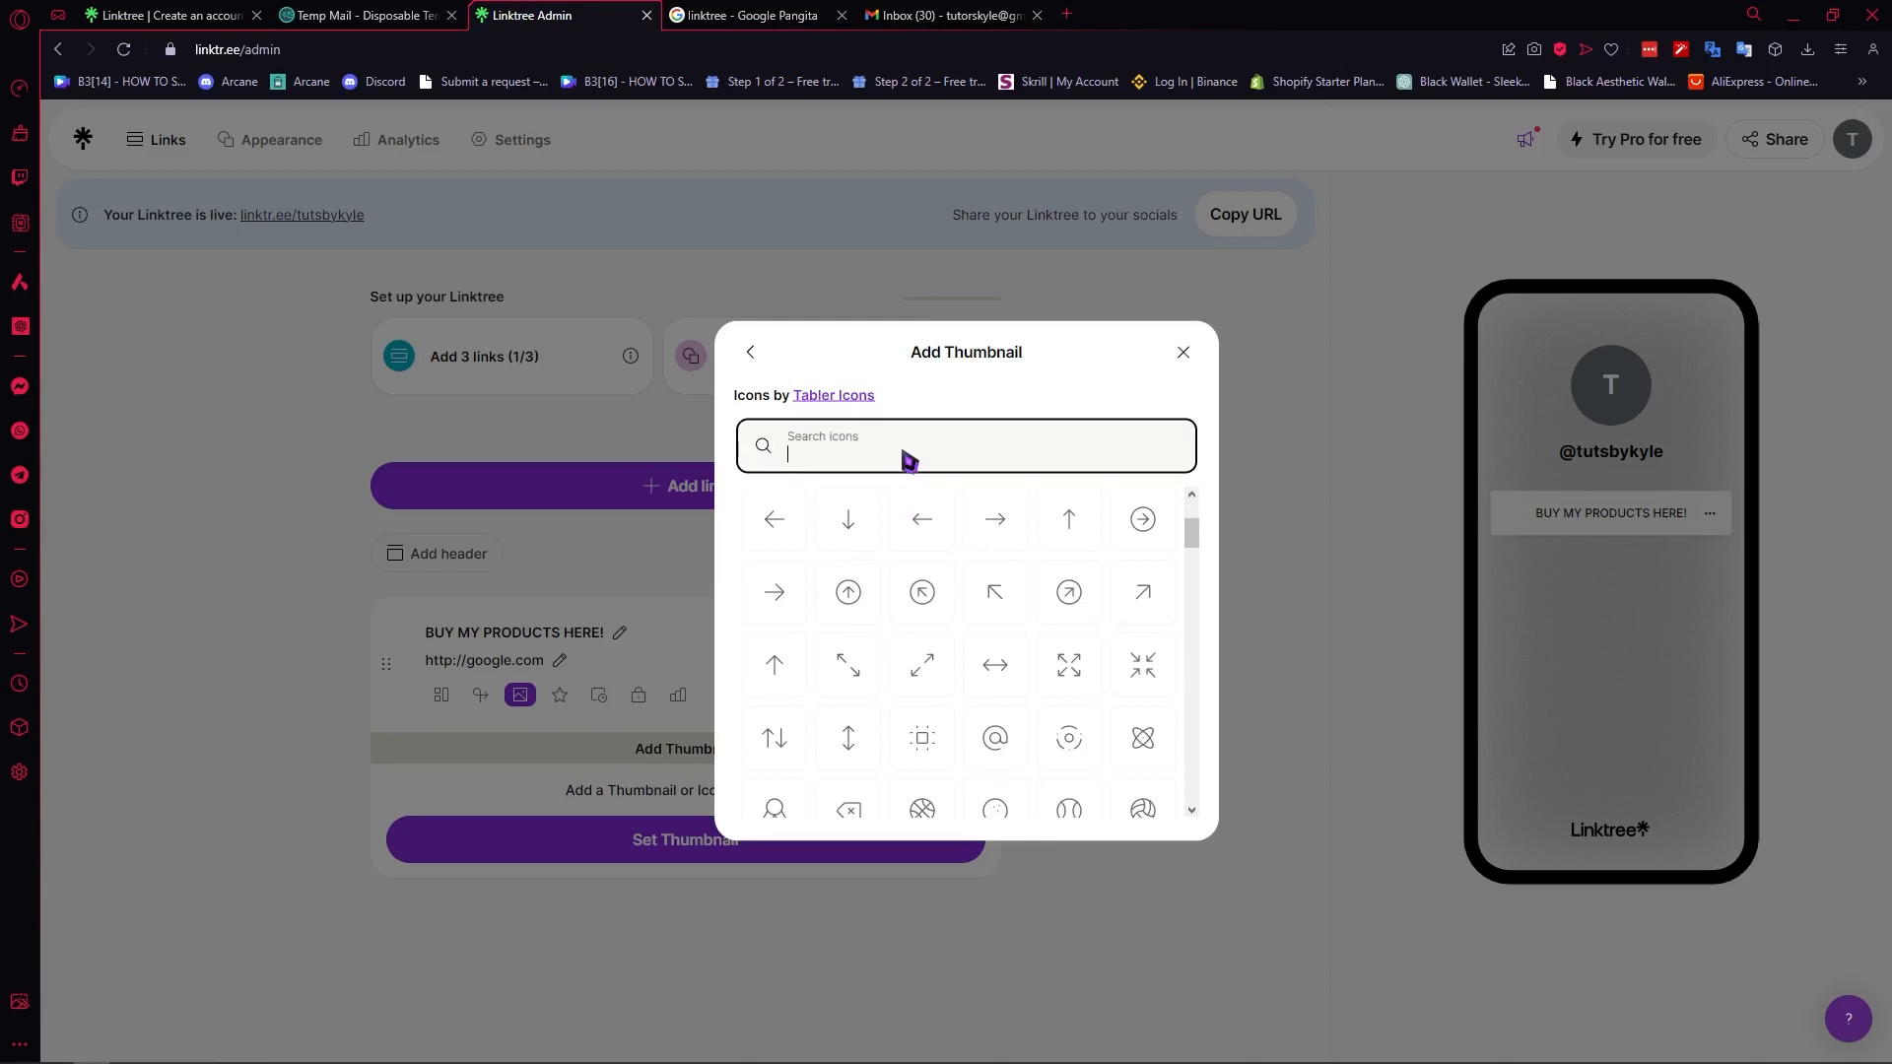
pyautogui.write('BAG')
pyautogui.click(779, 532)
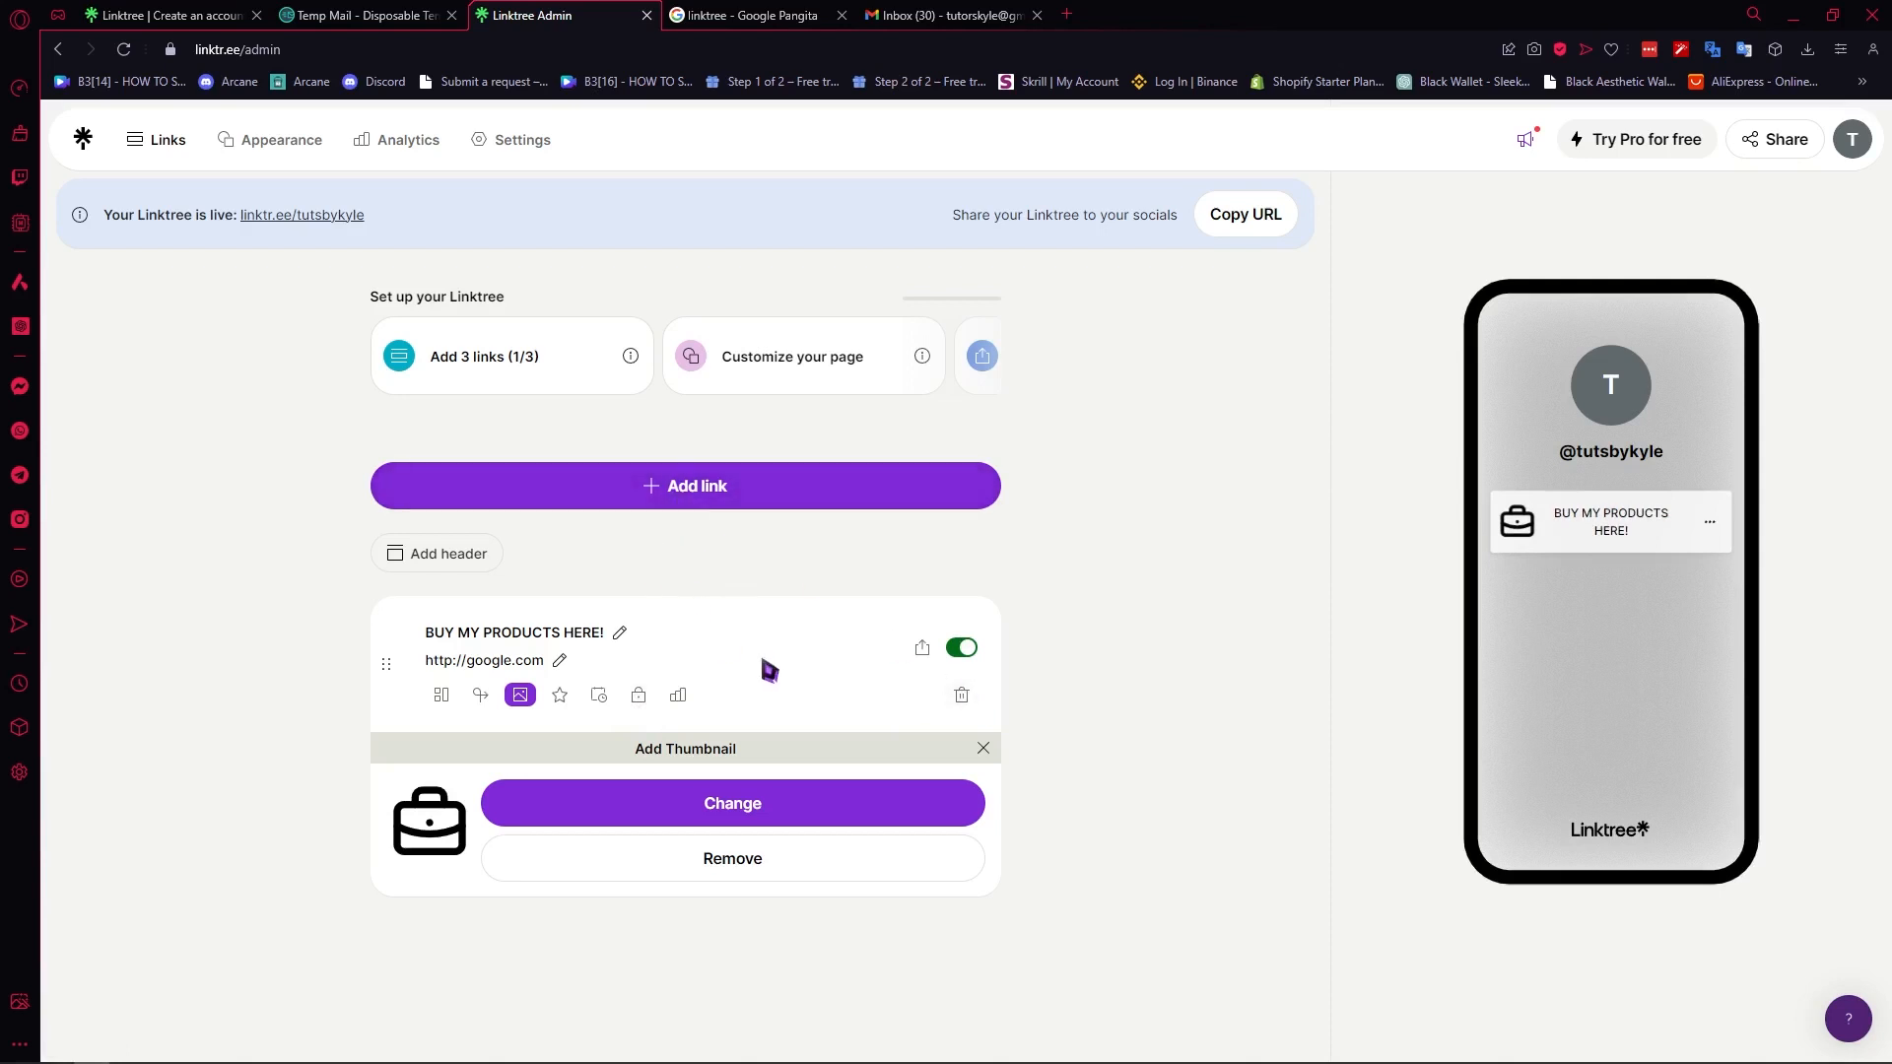
# - Add a second link to the page with the URL facebook.com
pyautogui.click(707, 499)
pyautogui.click(524, 591)
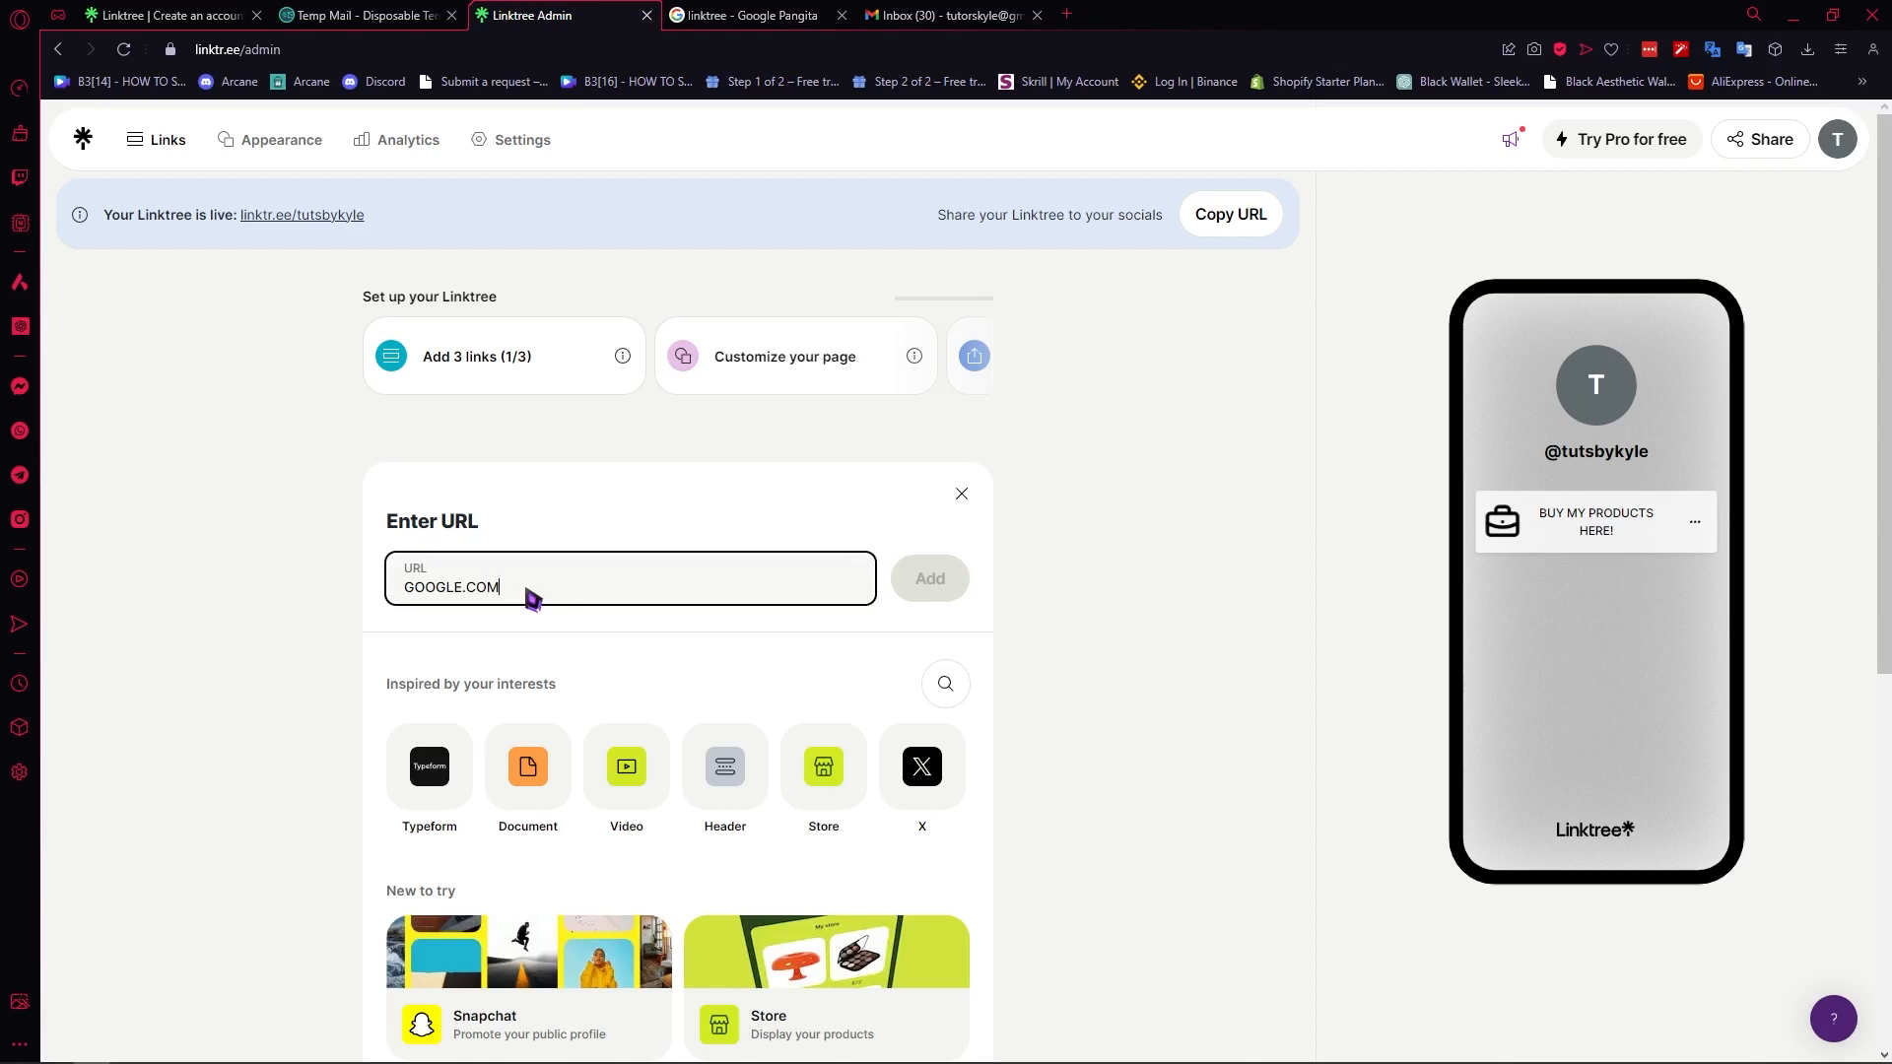
pyautogui.moveTo(533, 598); pyautogui.dragTo(300, 589)
pyautogui.write('facebo')
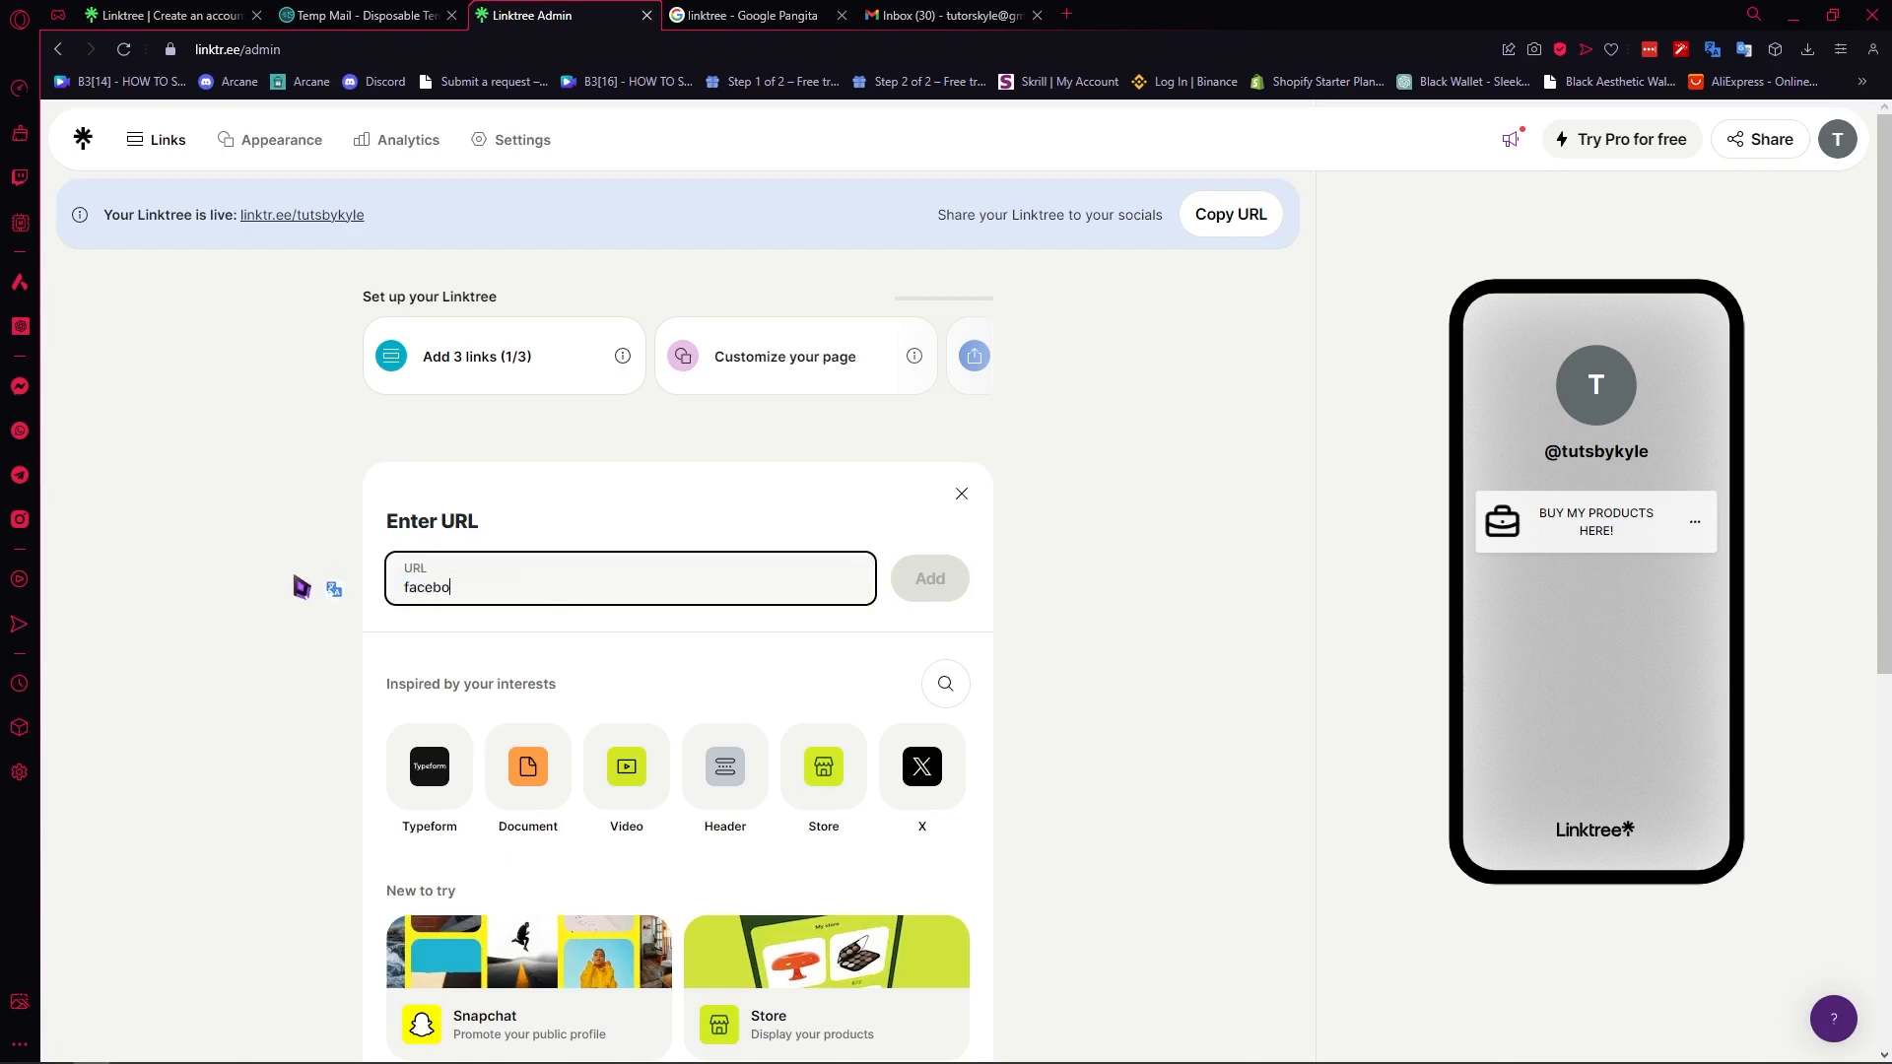
pyautogui.write('ok.com')
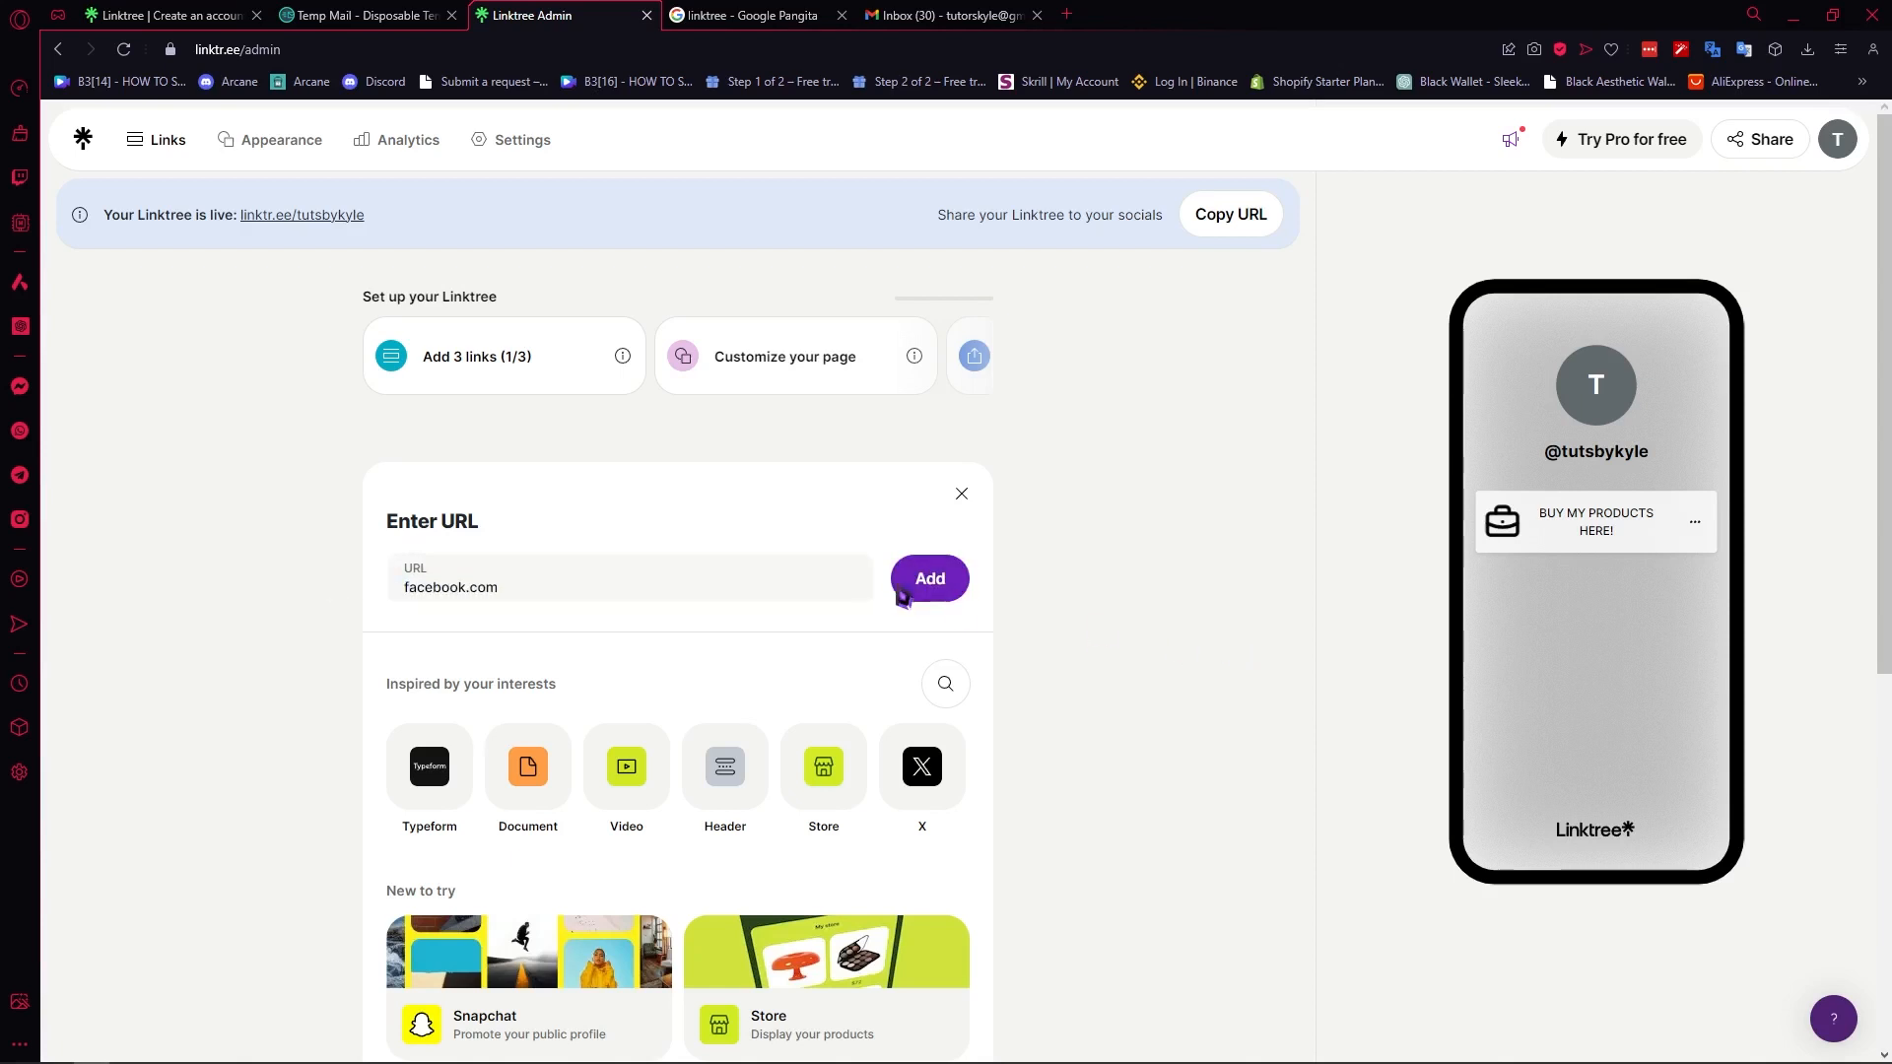
pyautogui.press('Return')
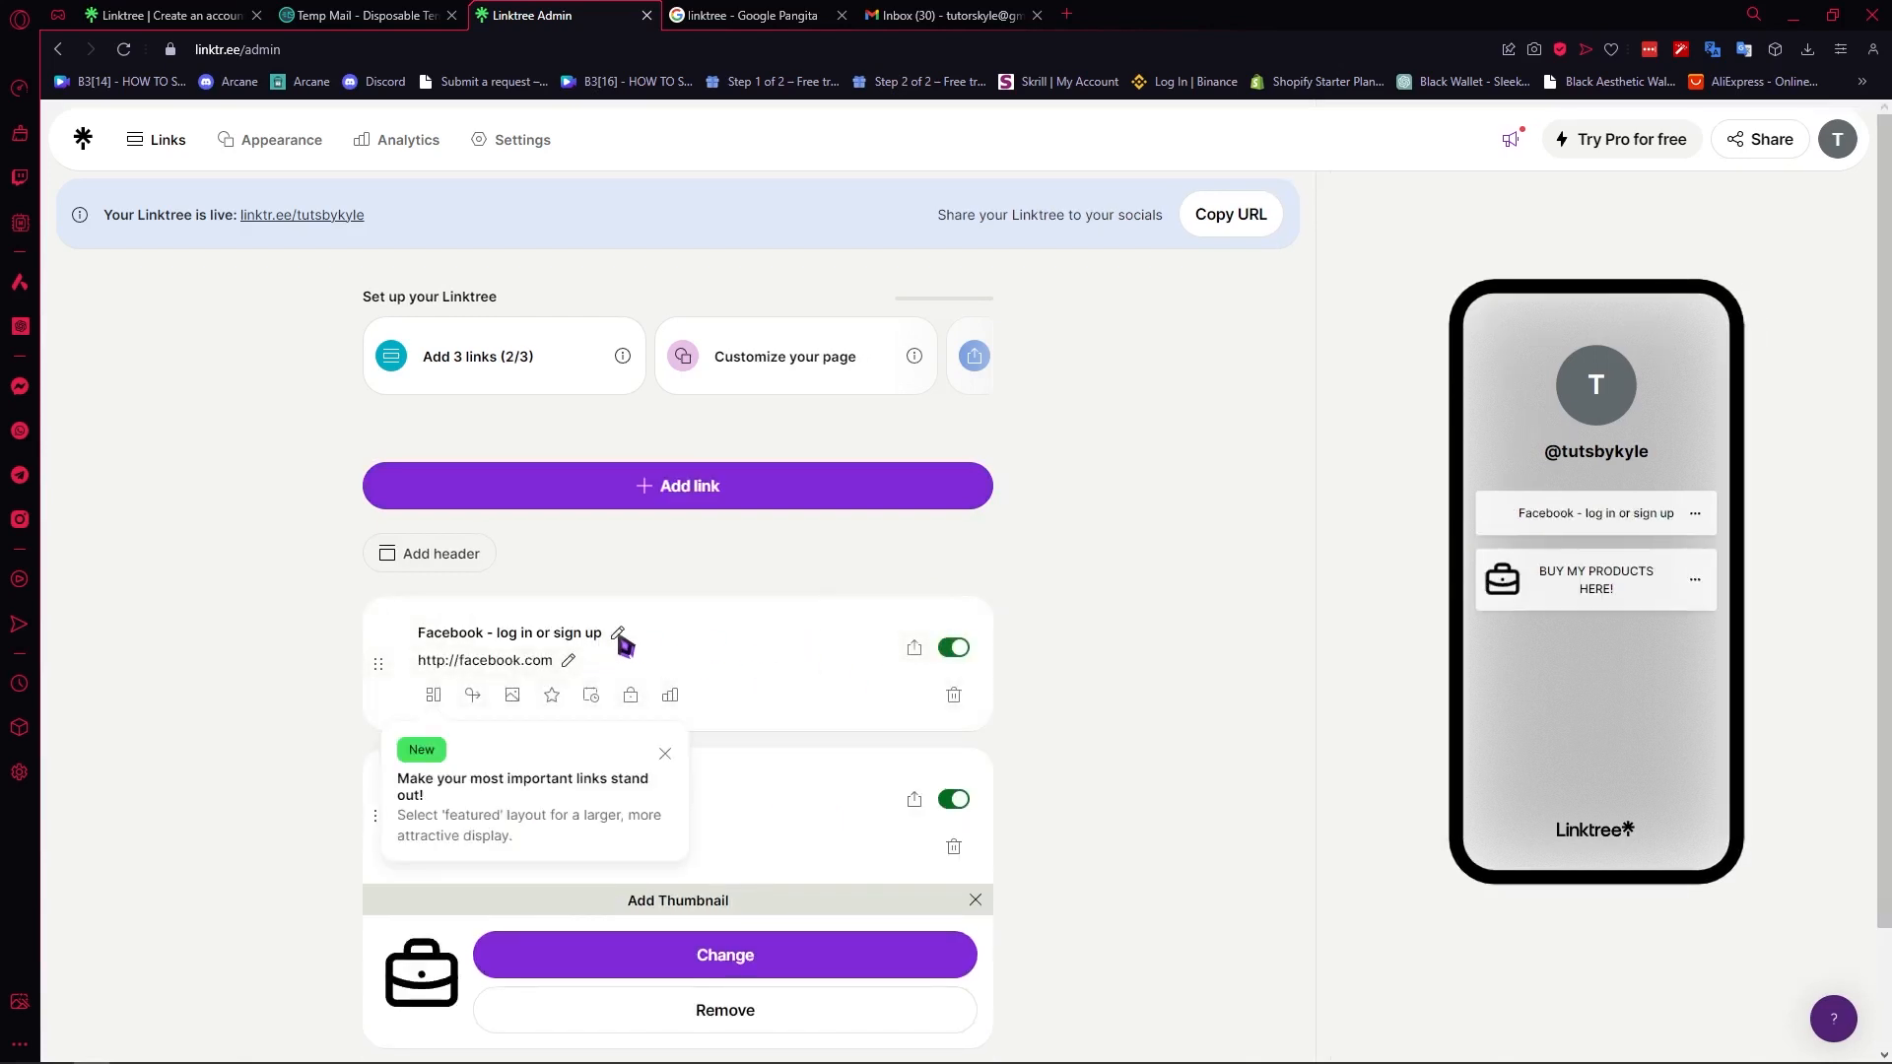
# - Change the title of the facebook.com link to "MY SHOP"
pyautogui.click(619, 633)
pyautogui.moveTo(604, 633); pyautogui.dragTo(378, 619)
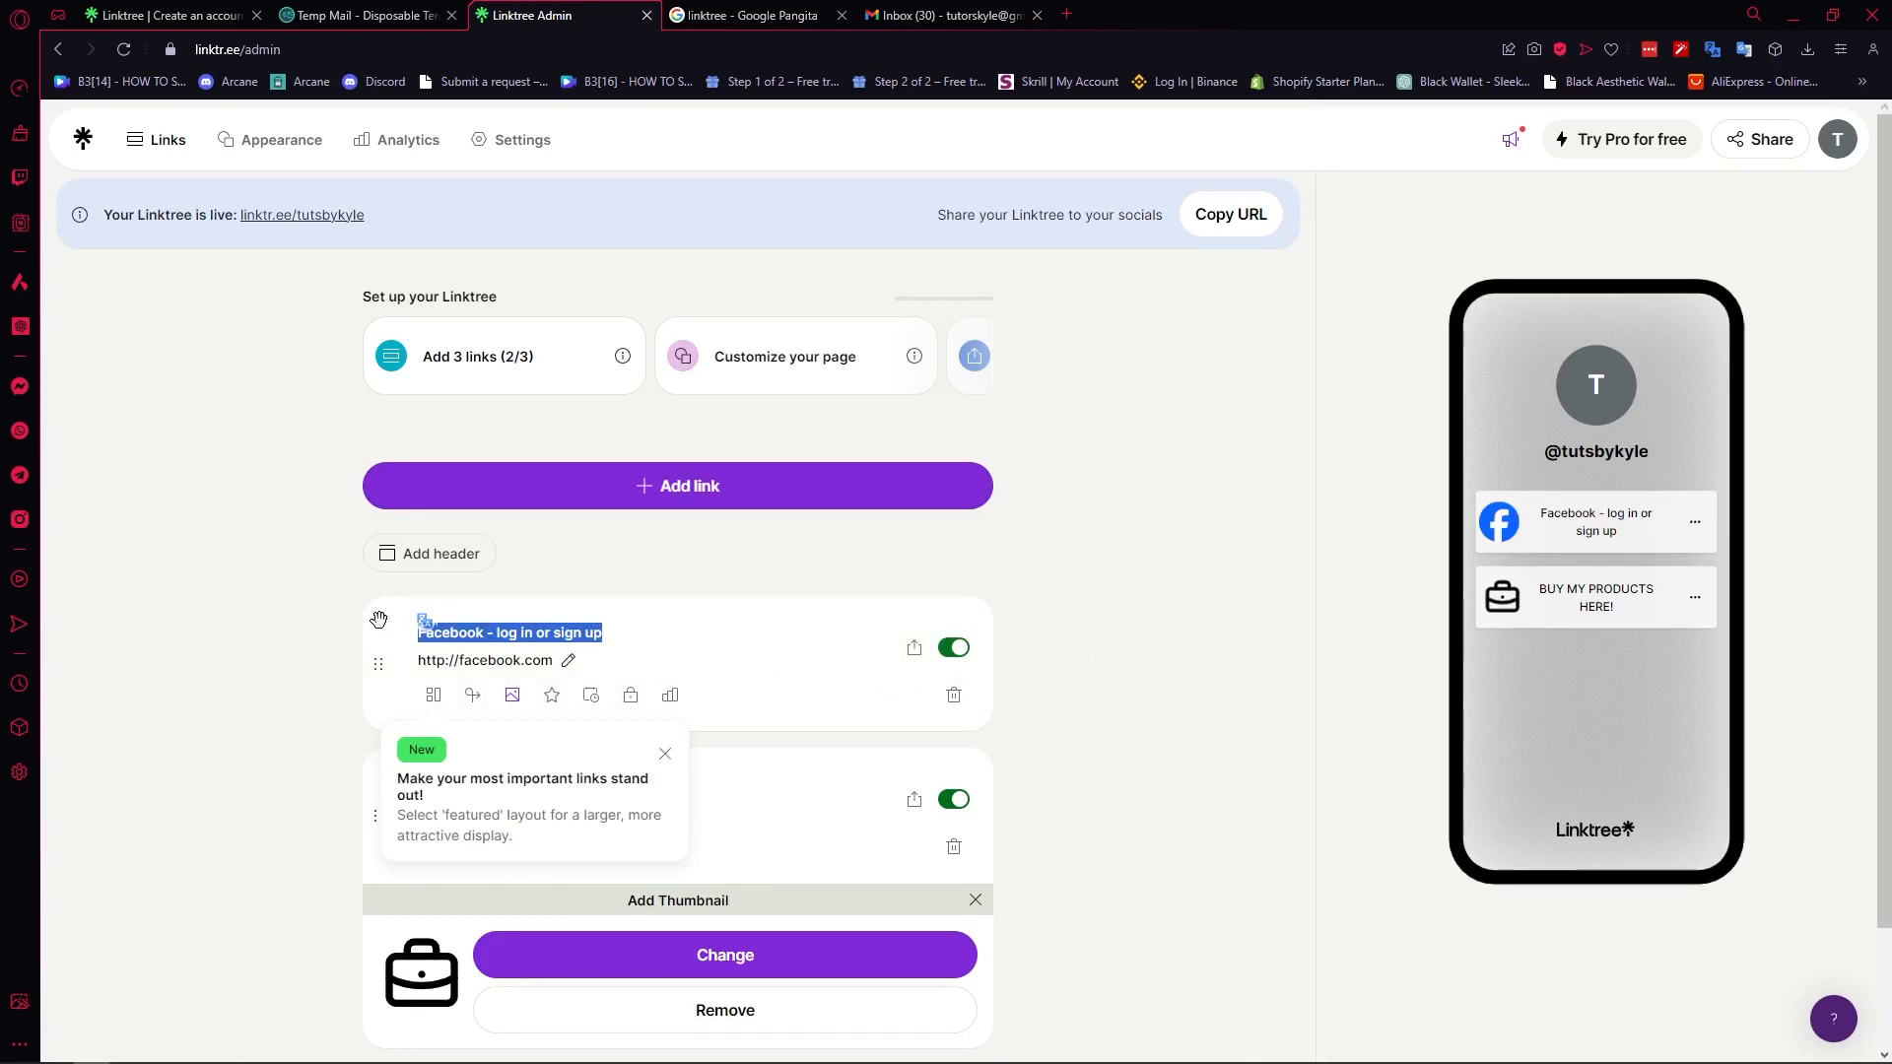
pyautogui.write('t')
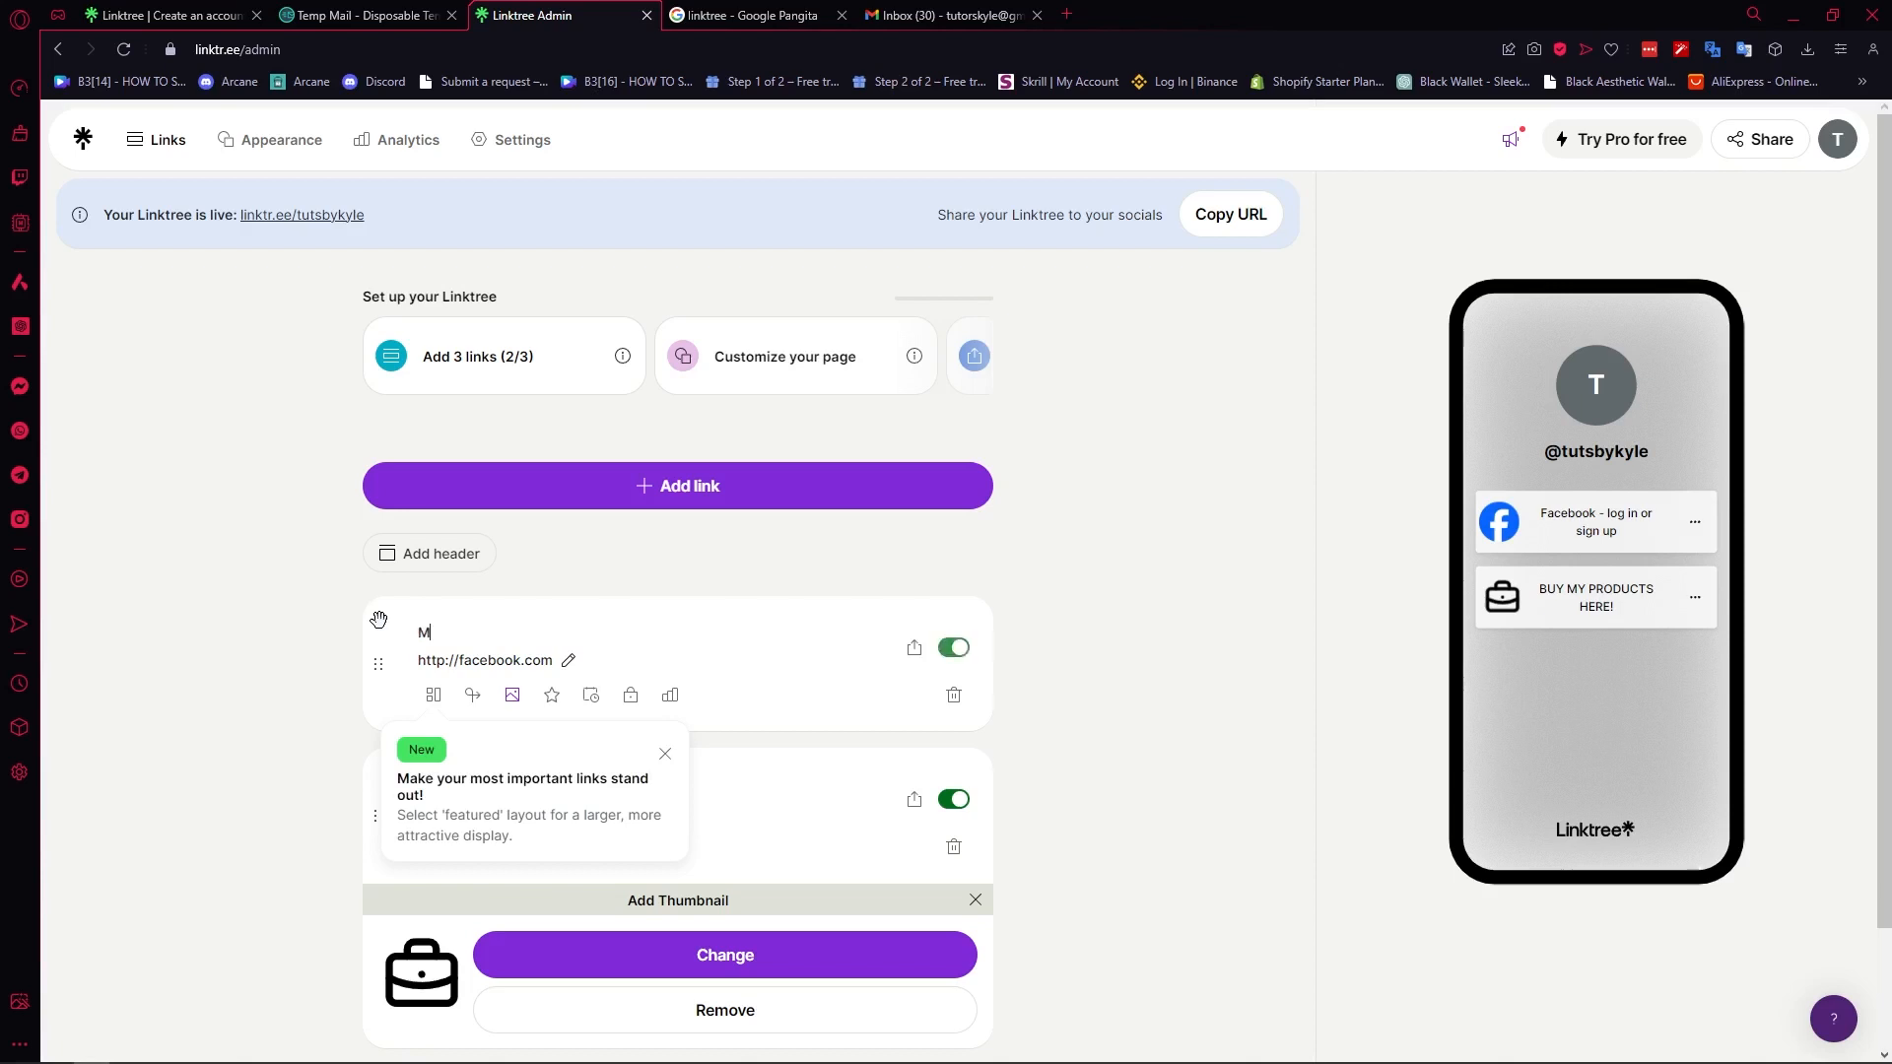
pyautogui.write('Y')
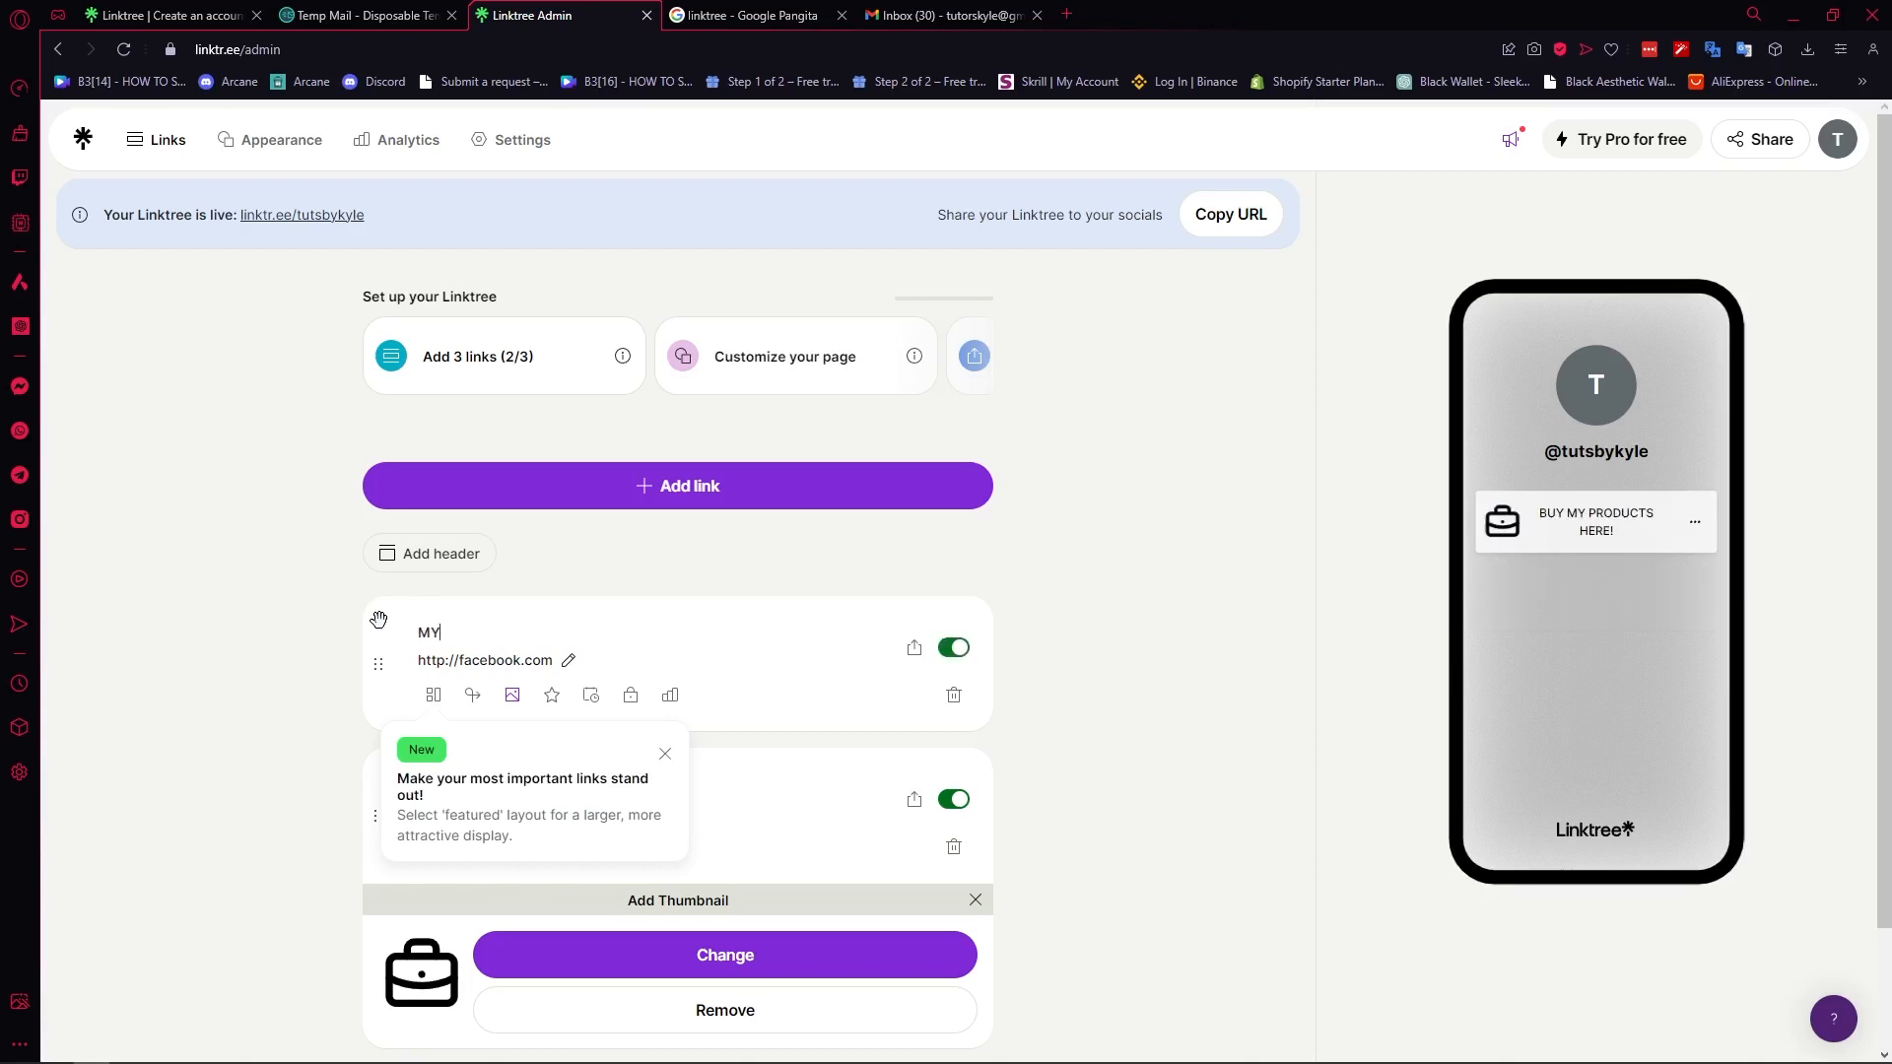
pyautogui.write(' S SHOP')
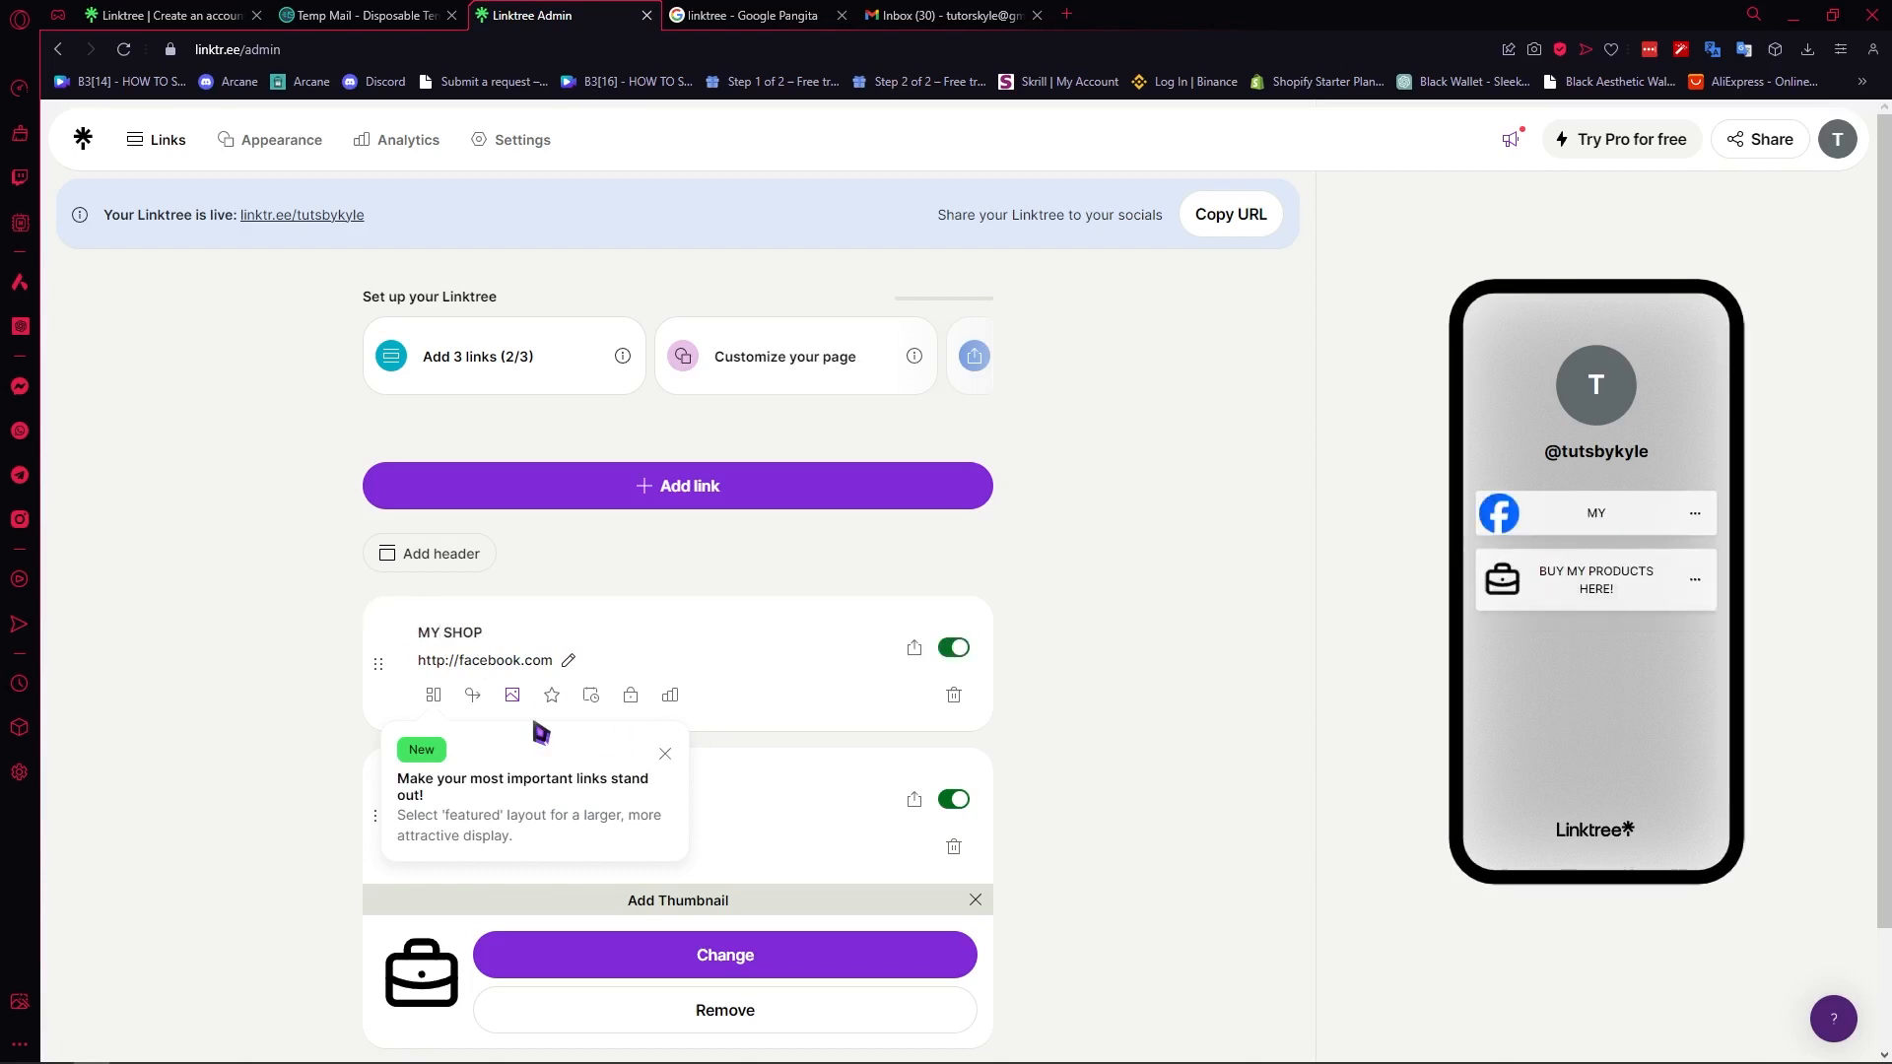
# - Replace the MY SHOP link's Facebook thumbnail with the shopping cart Tabler icon, searching the icons for CART
pyautogui.click(514, 697)
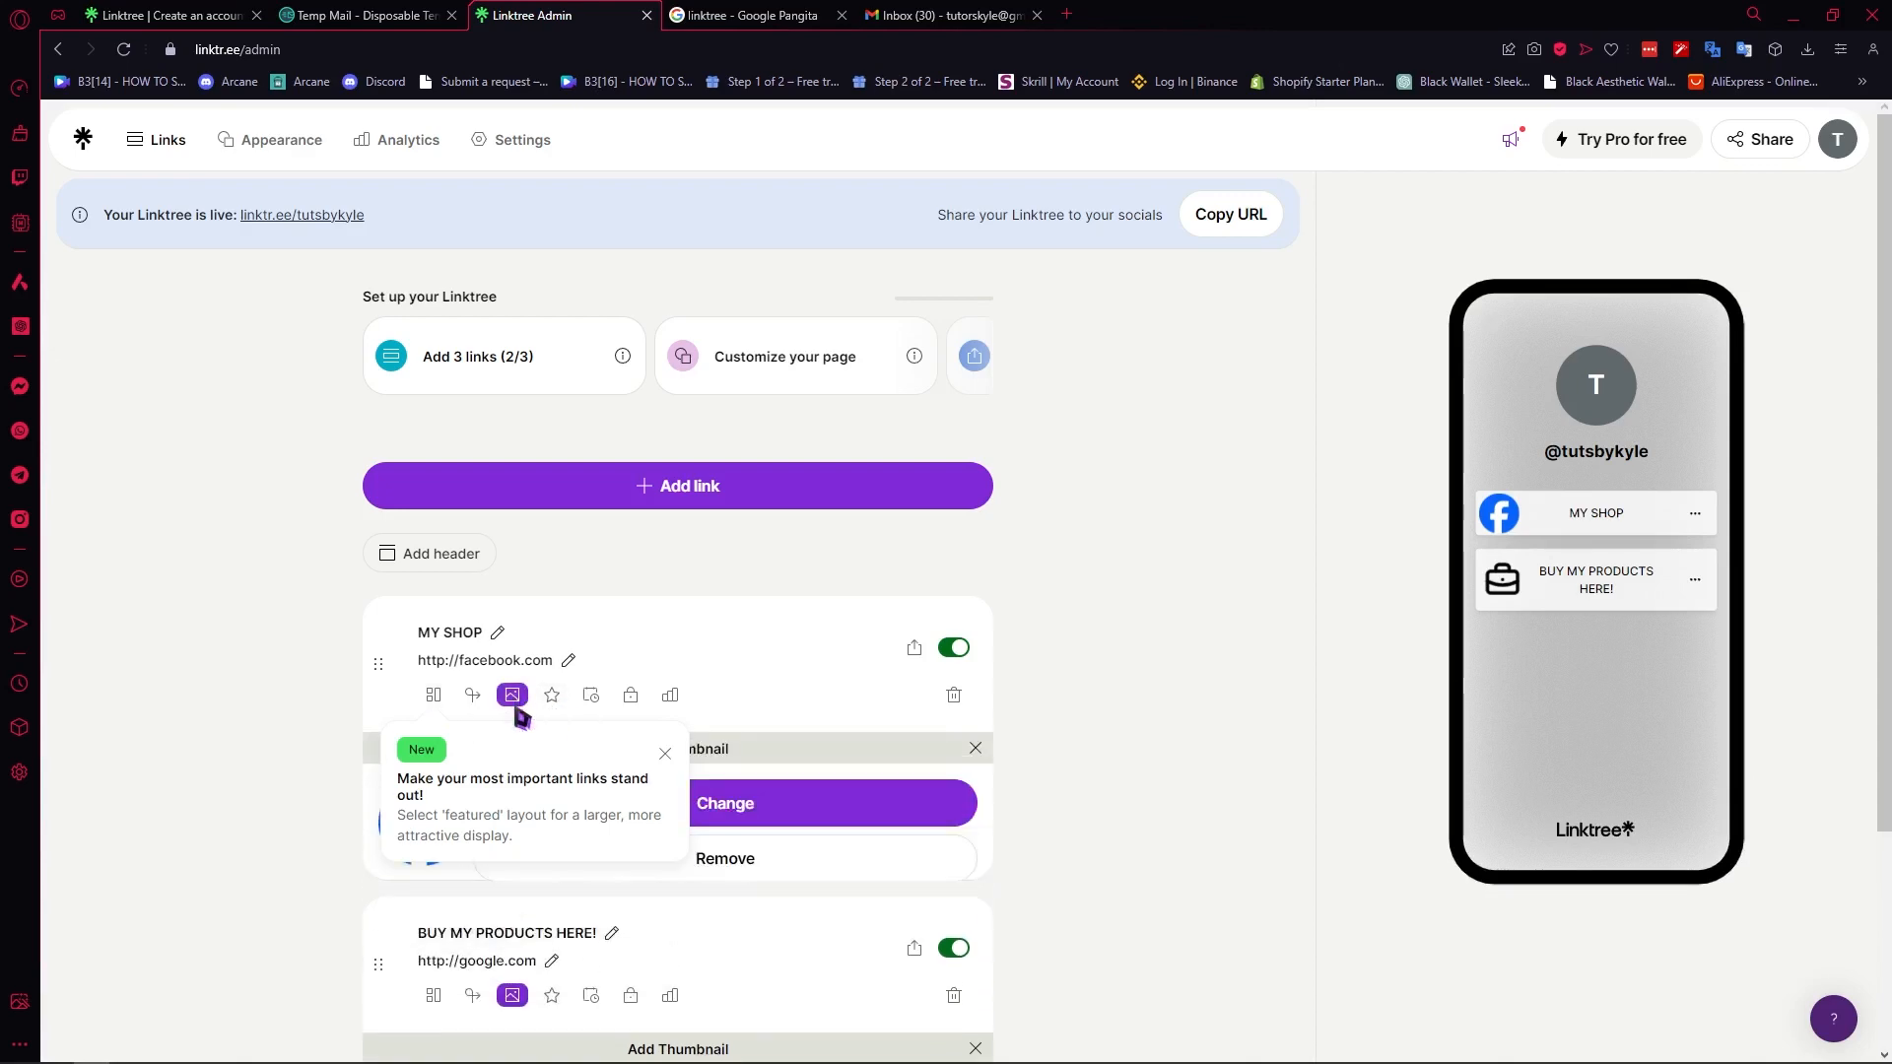
pyautogui.click(771, 872)
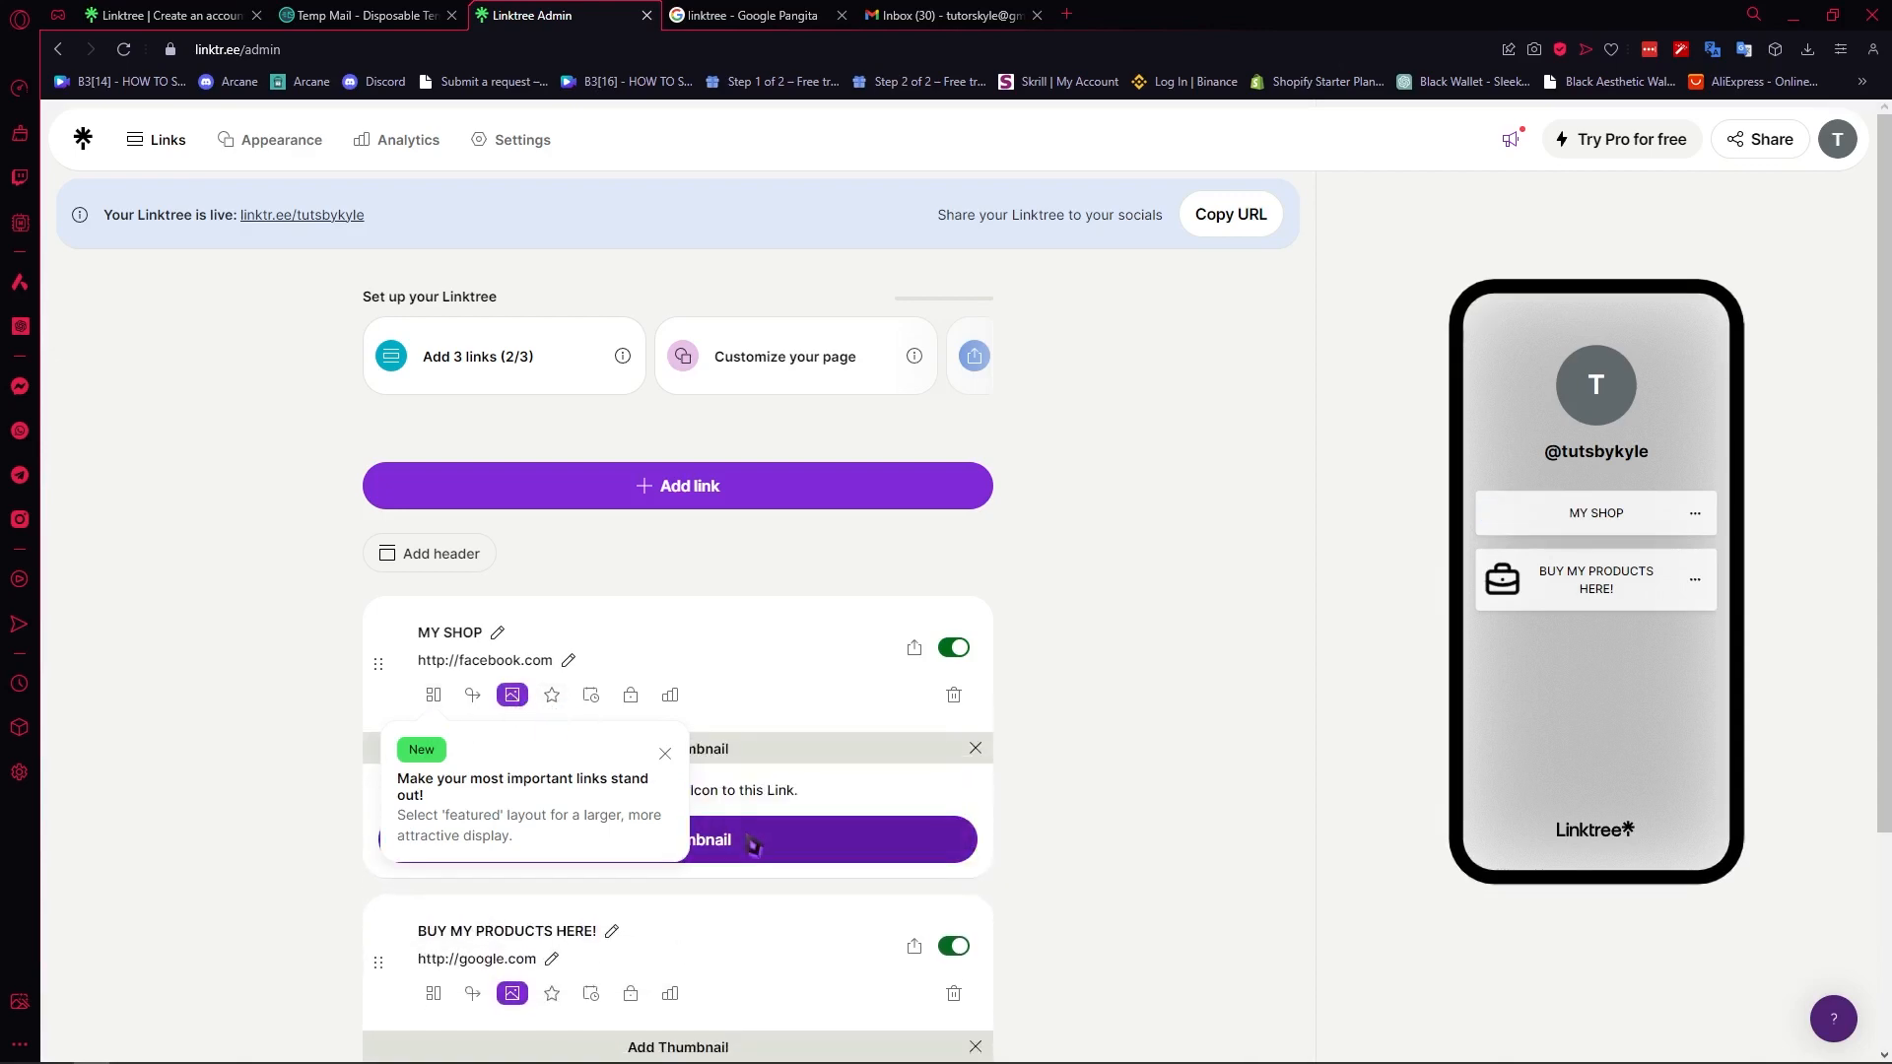
pyautogui.click(769, 839)
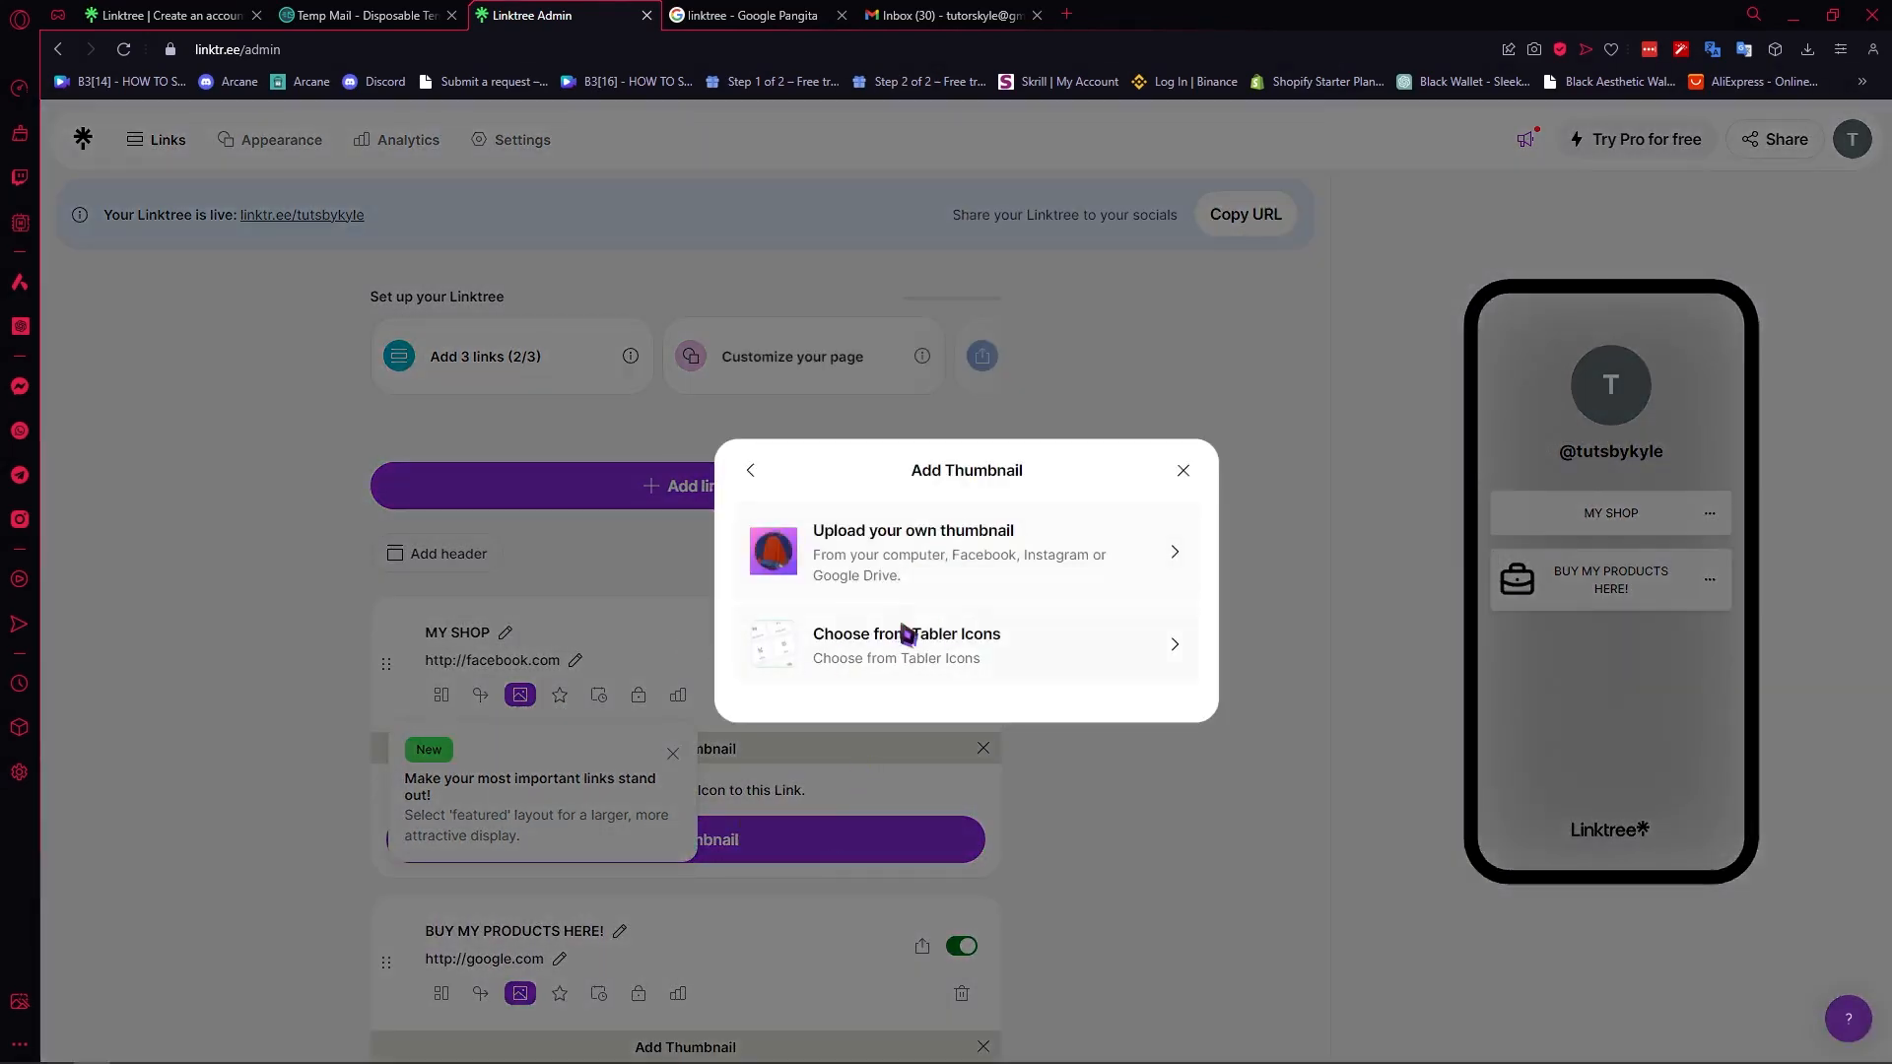
pyautogui.click(916, 655)
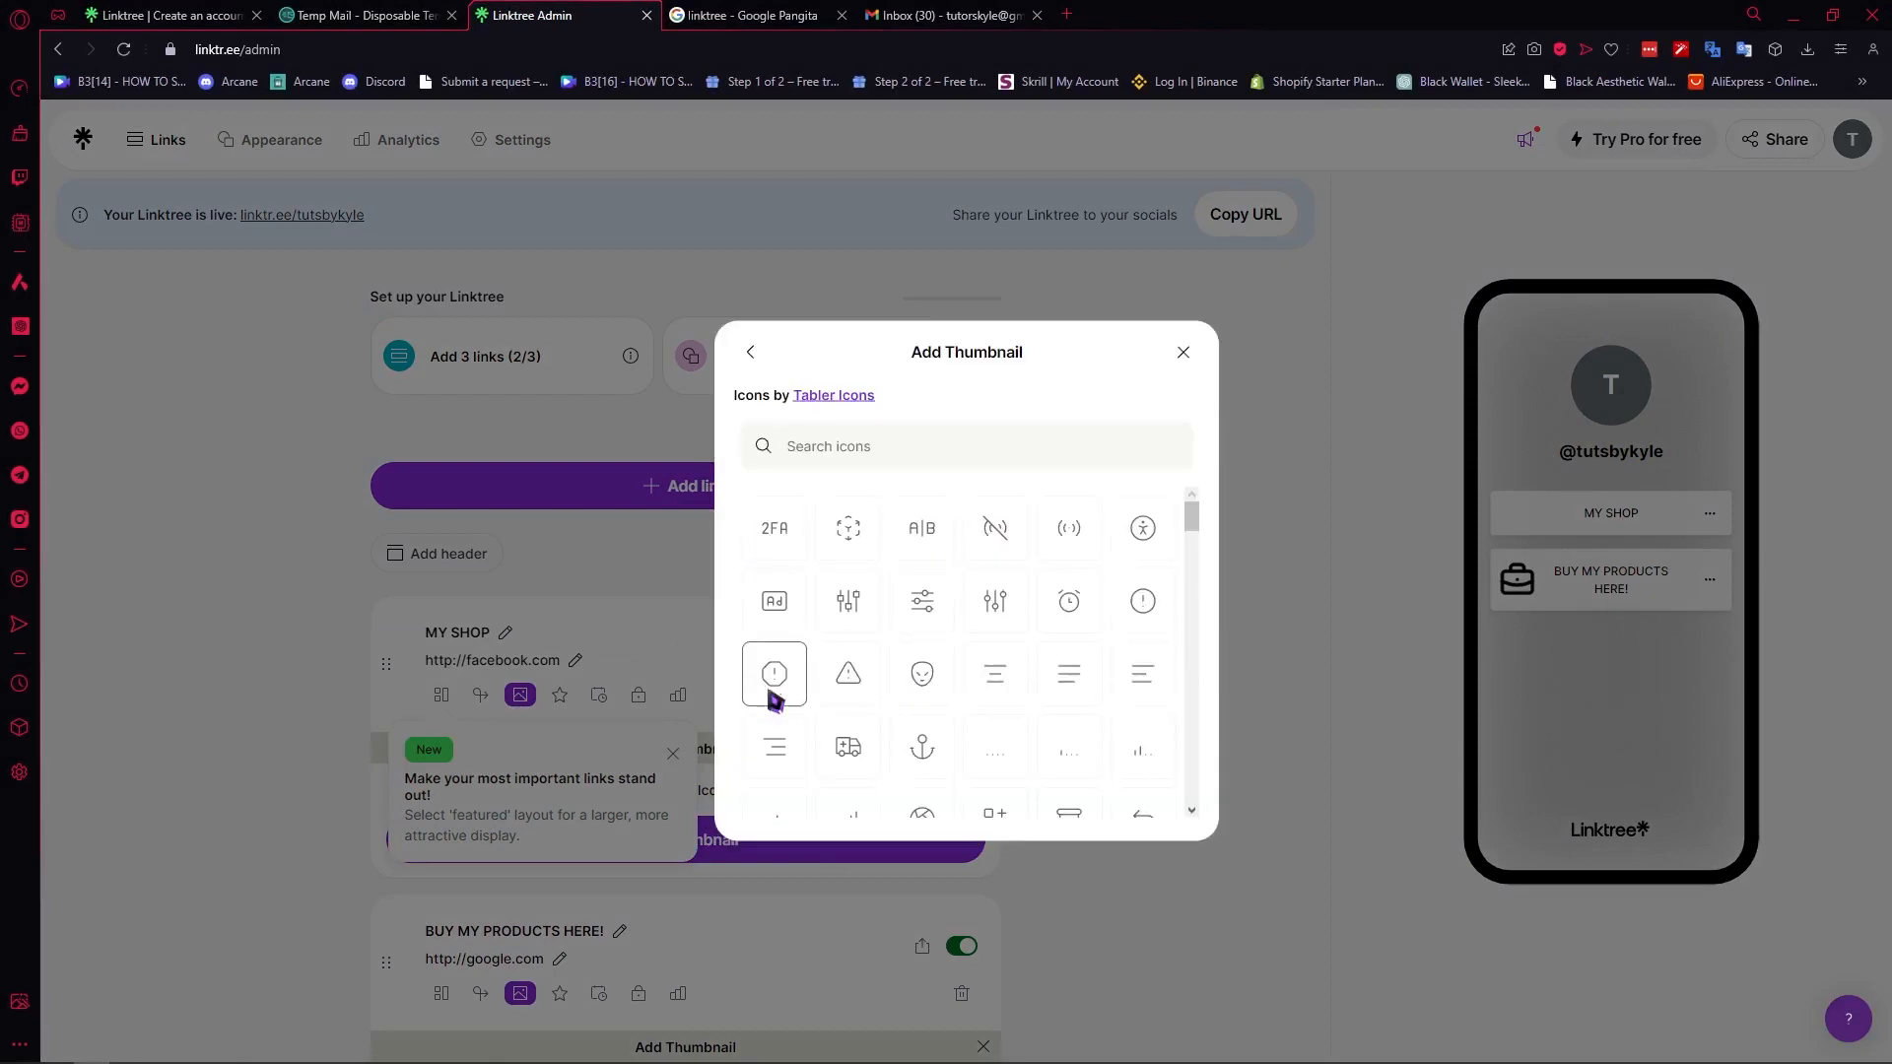
pyautogui.click(915, 455)
pyautogui.write('CART')
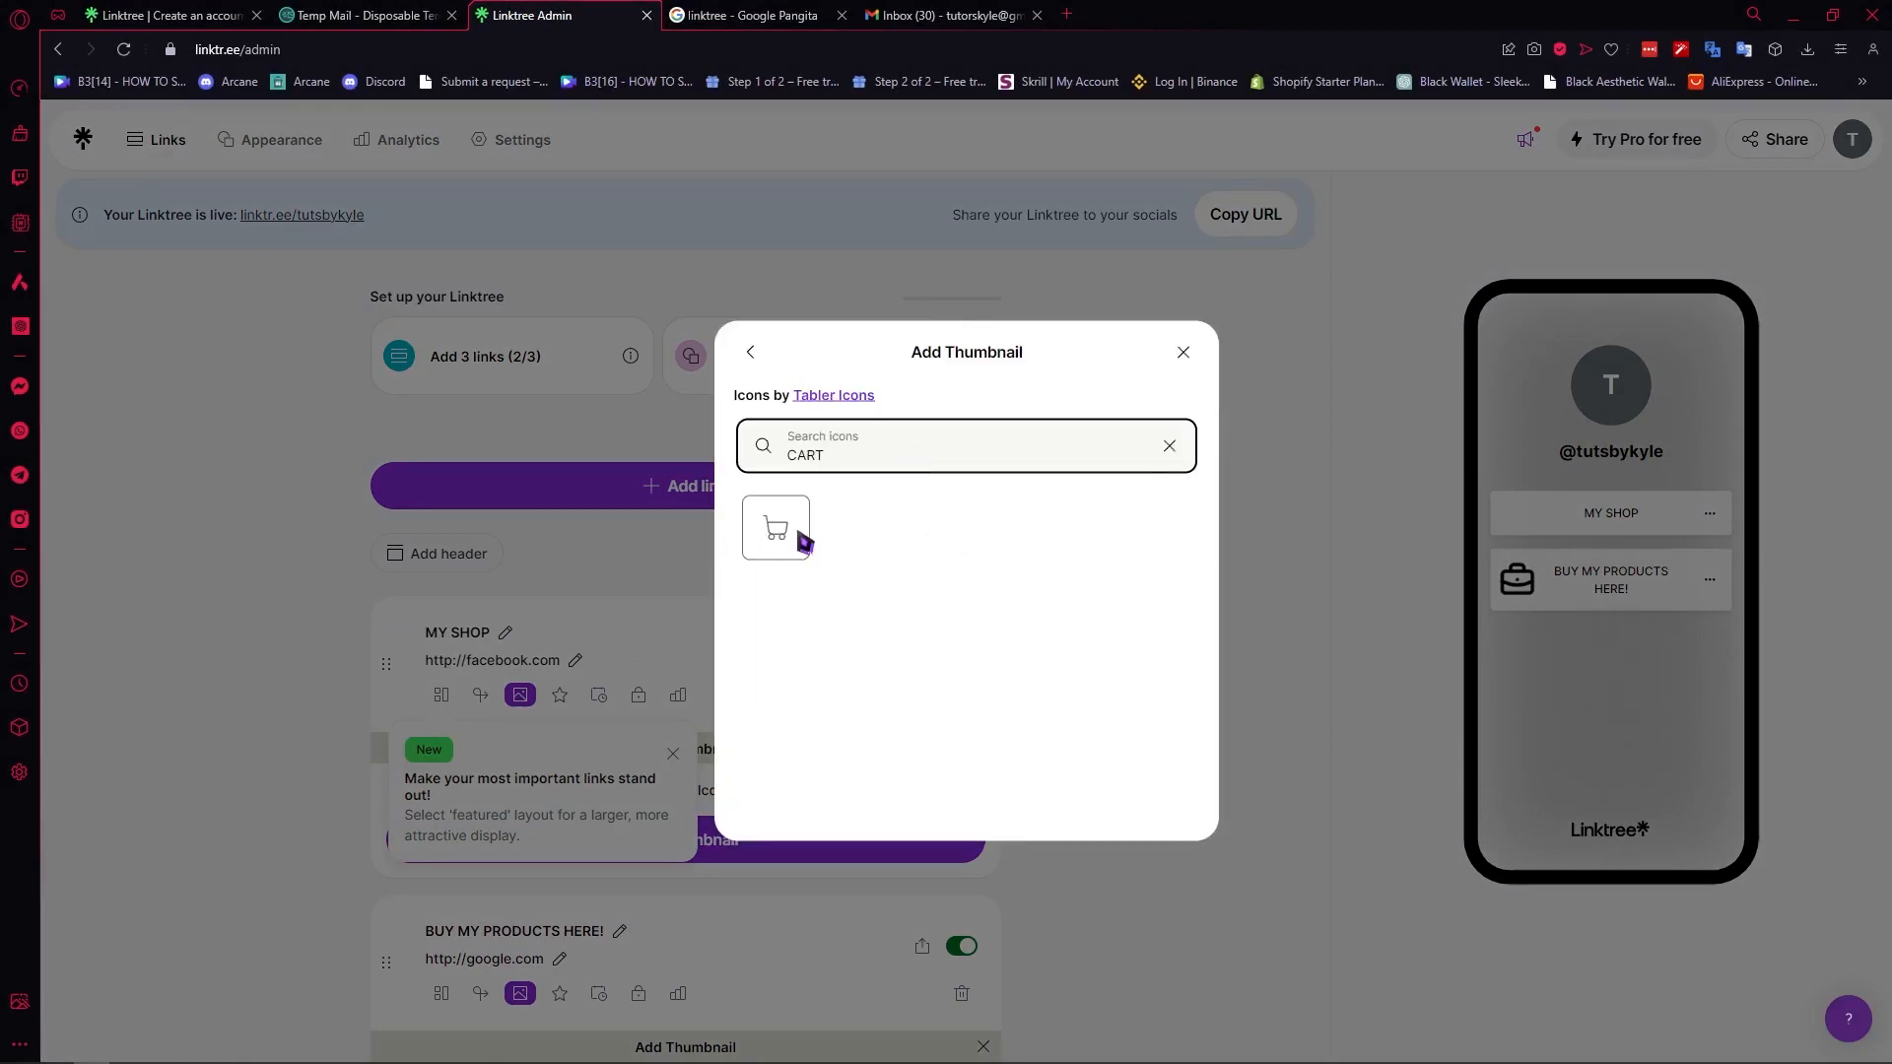
pyautogui.click(798, 533)
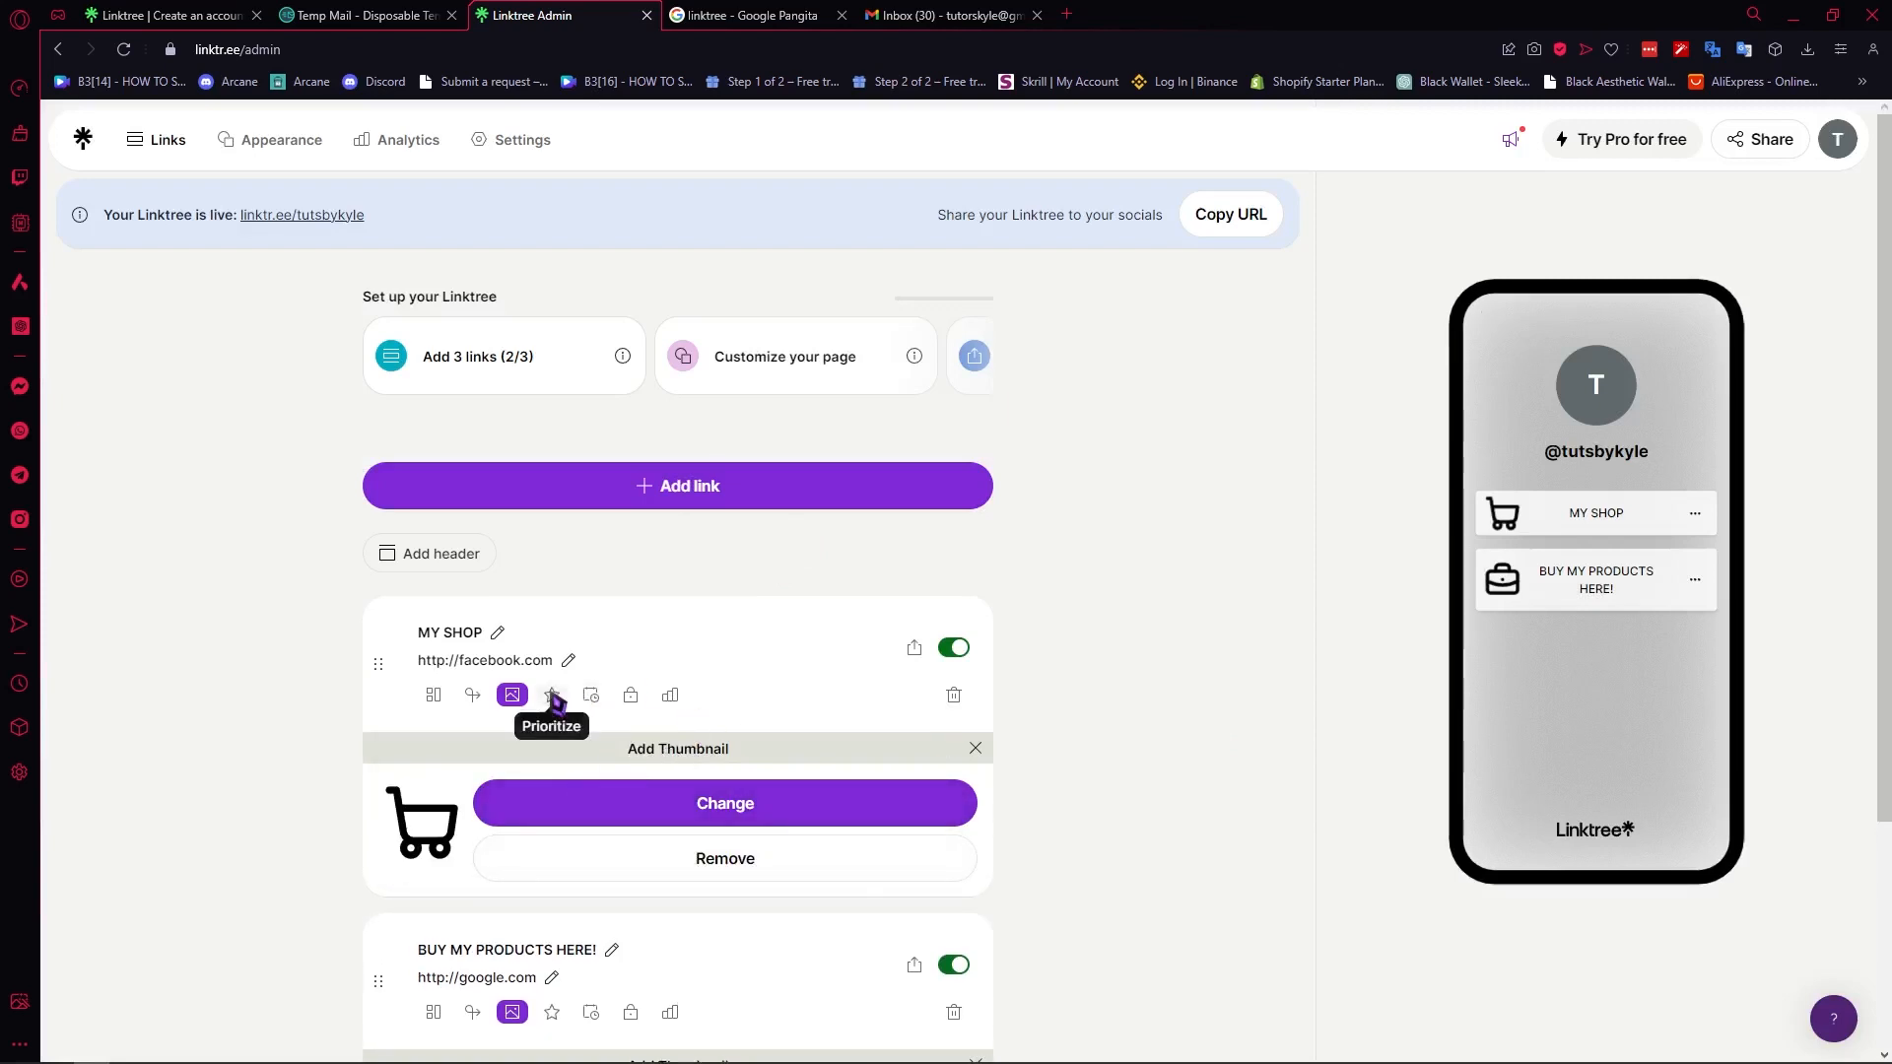
# - Check the Prioritize option of the "BUY MY PRODUCTS HERE!" link and its upgrade offer, and dismiss the offer
pyautogui.scroll(-3, 1055, 752)
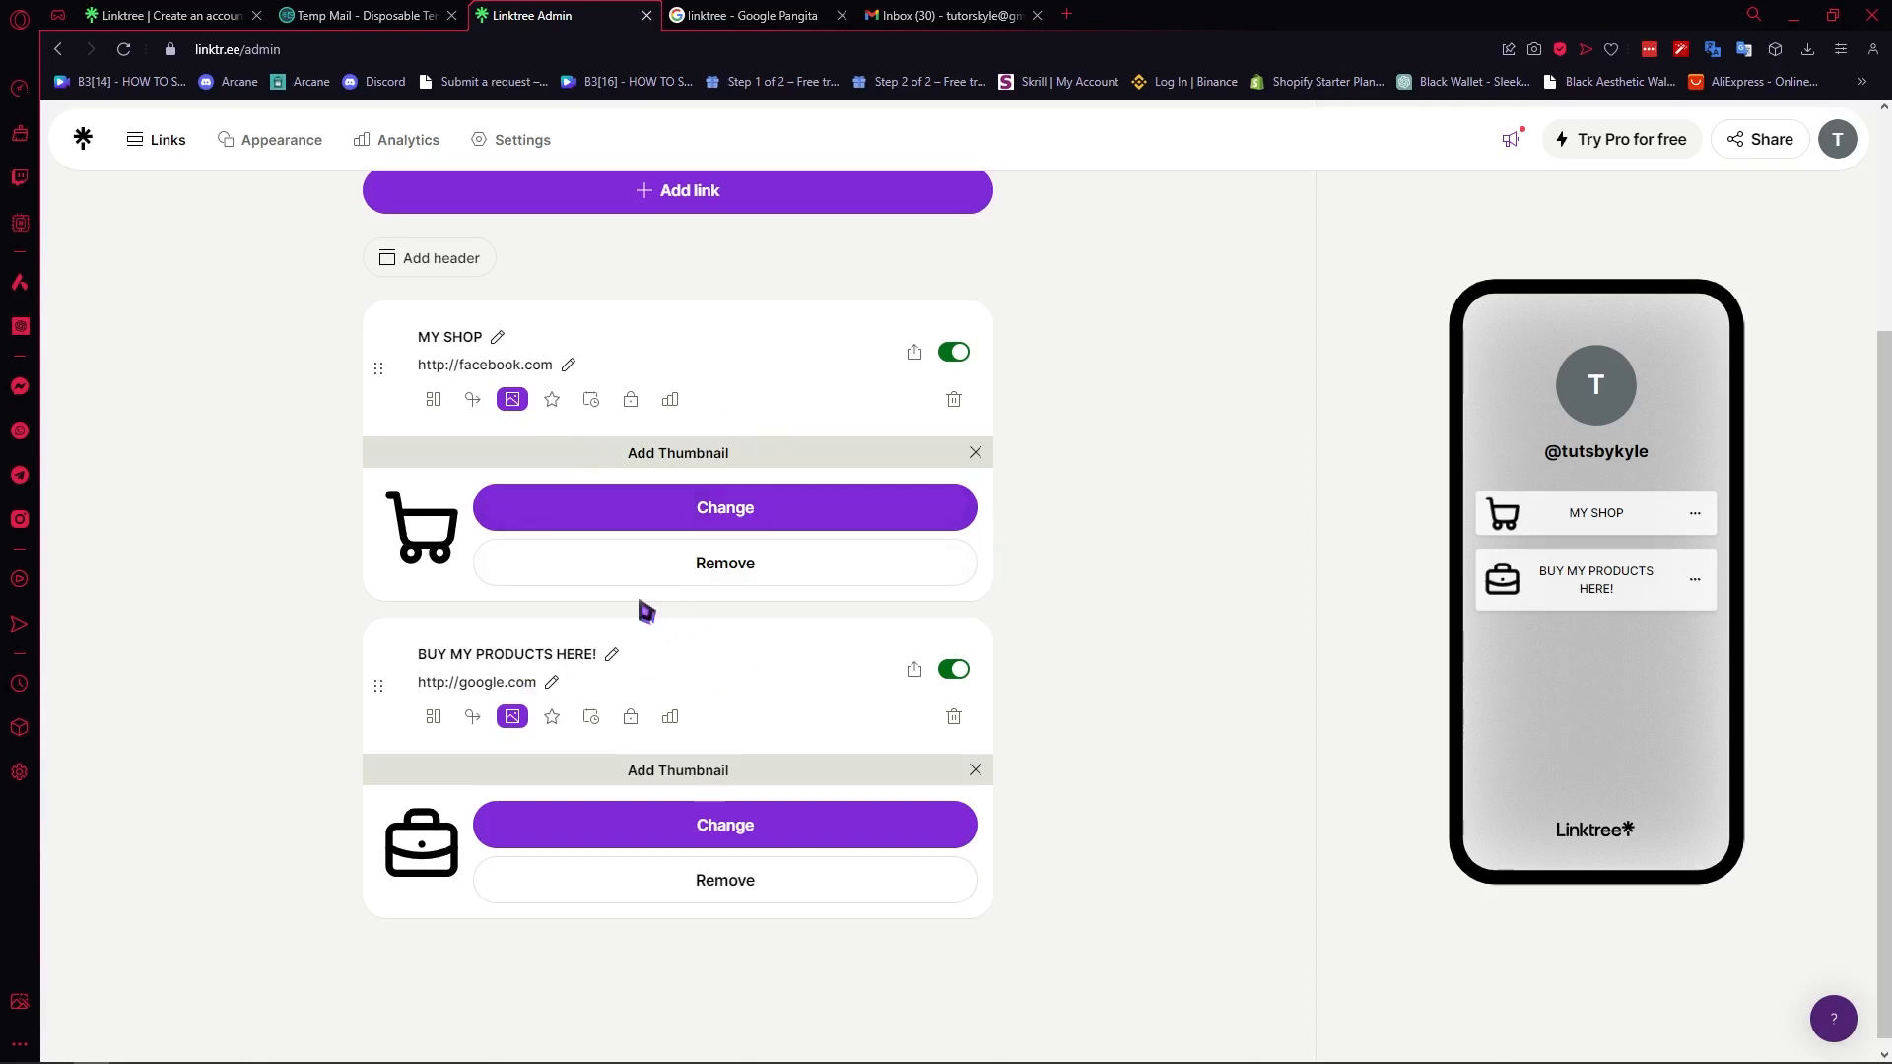
pyautogui.click(553, 718)
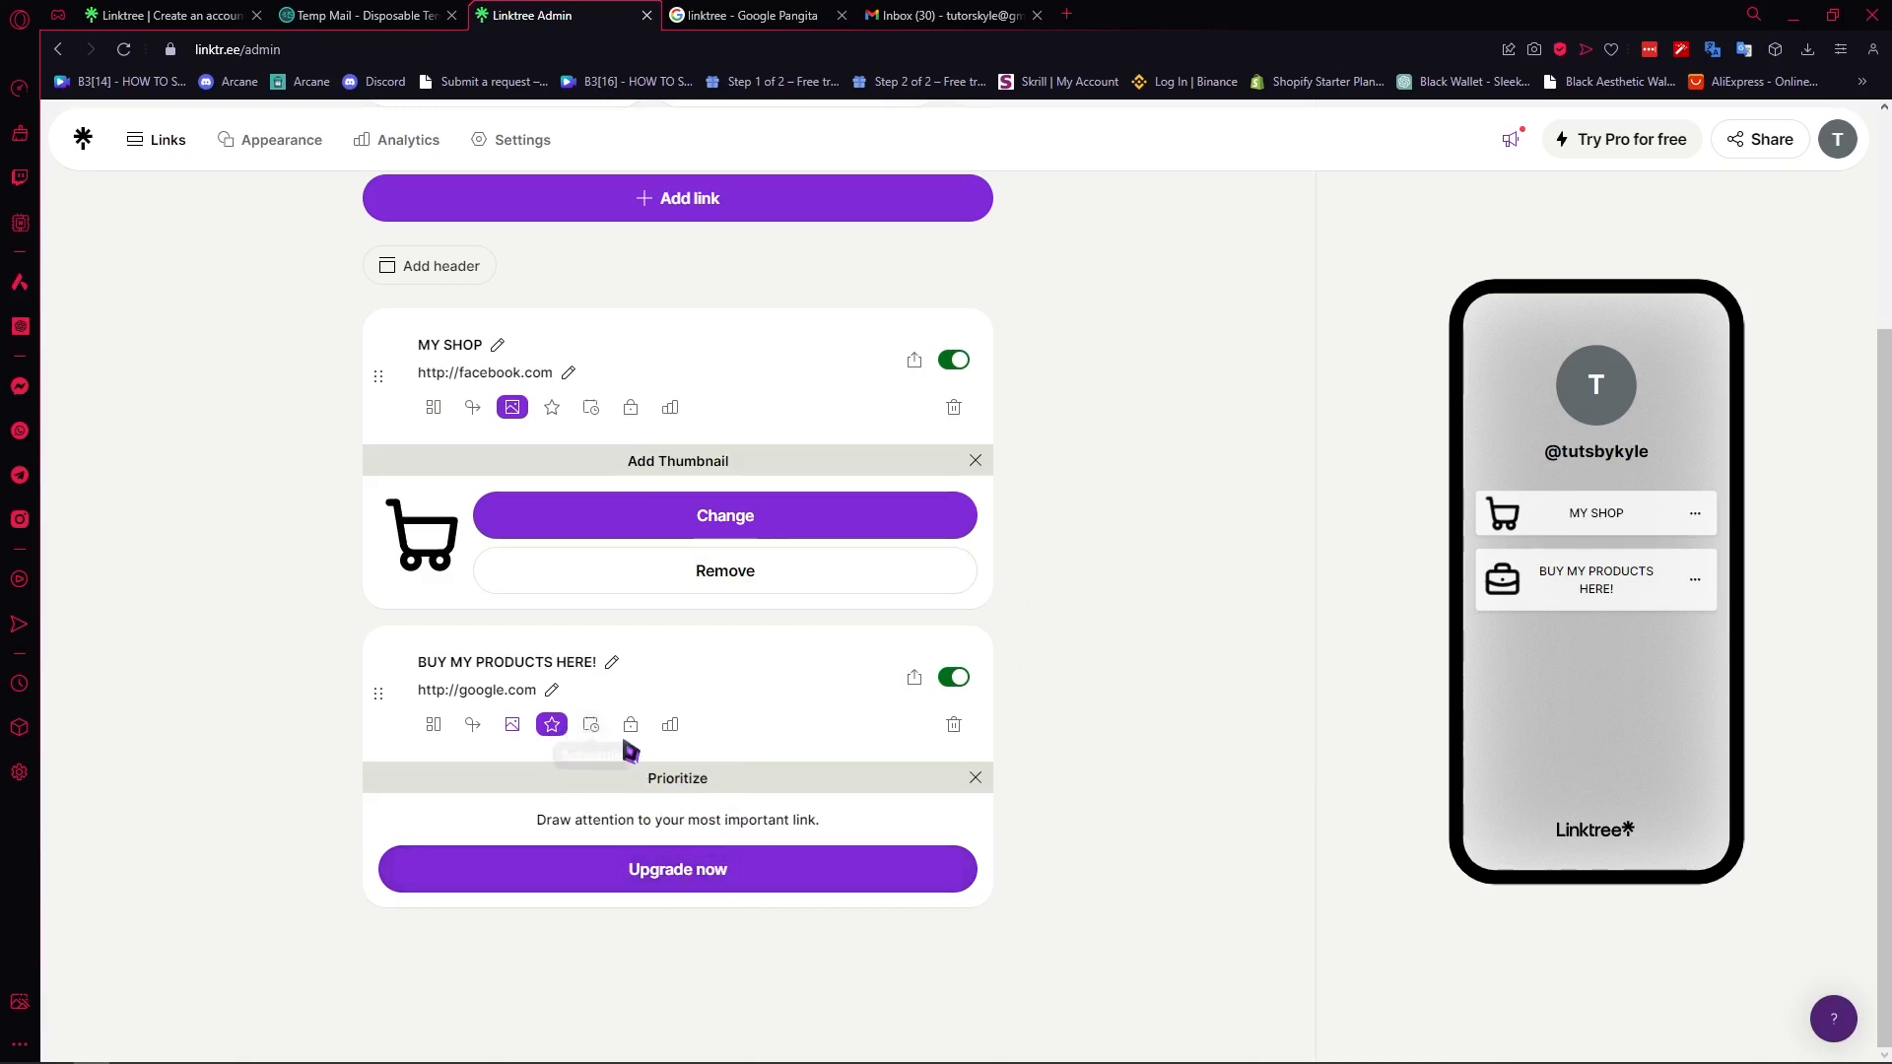
pyautogui.click(715, 880)
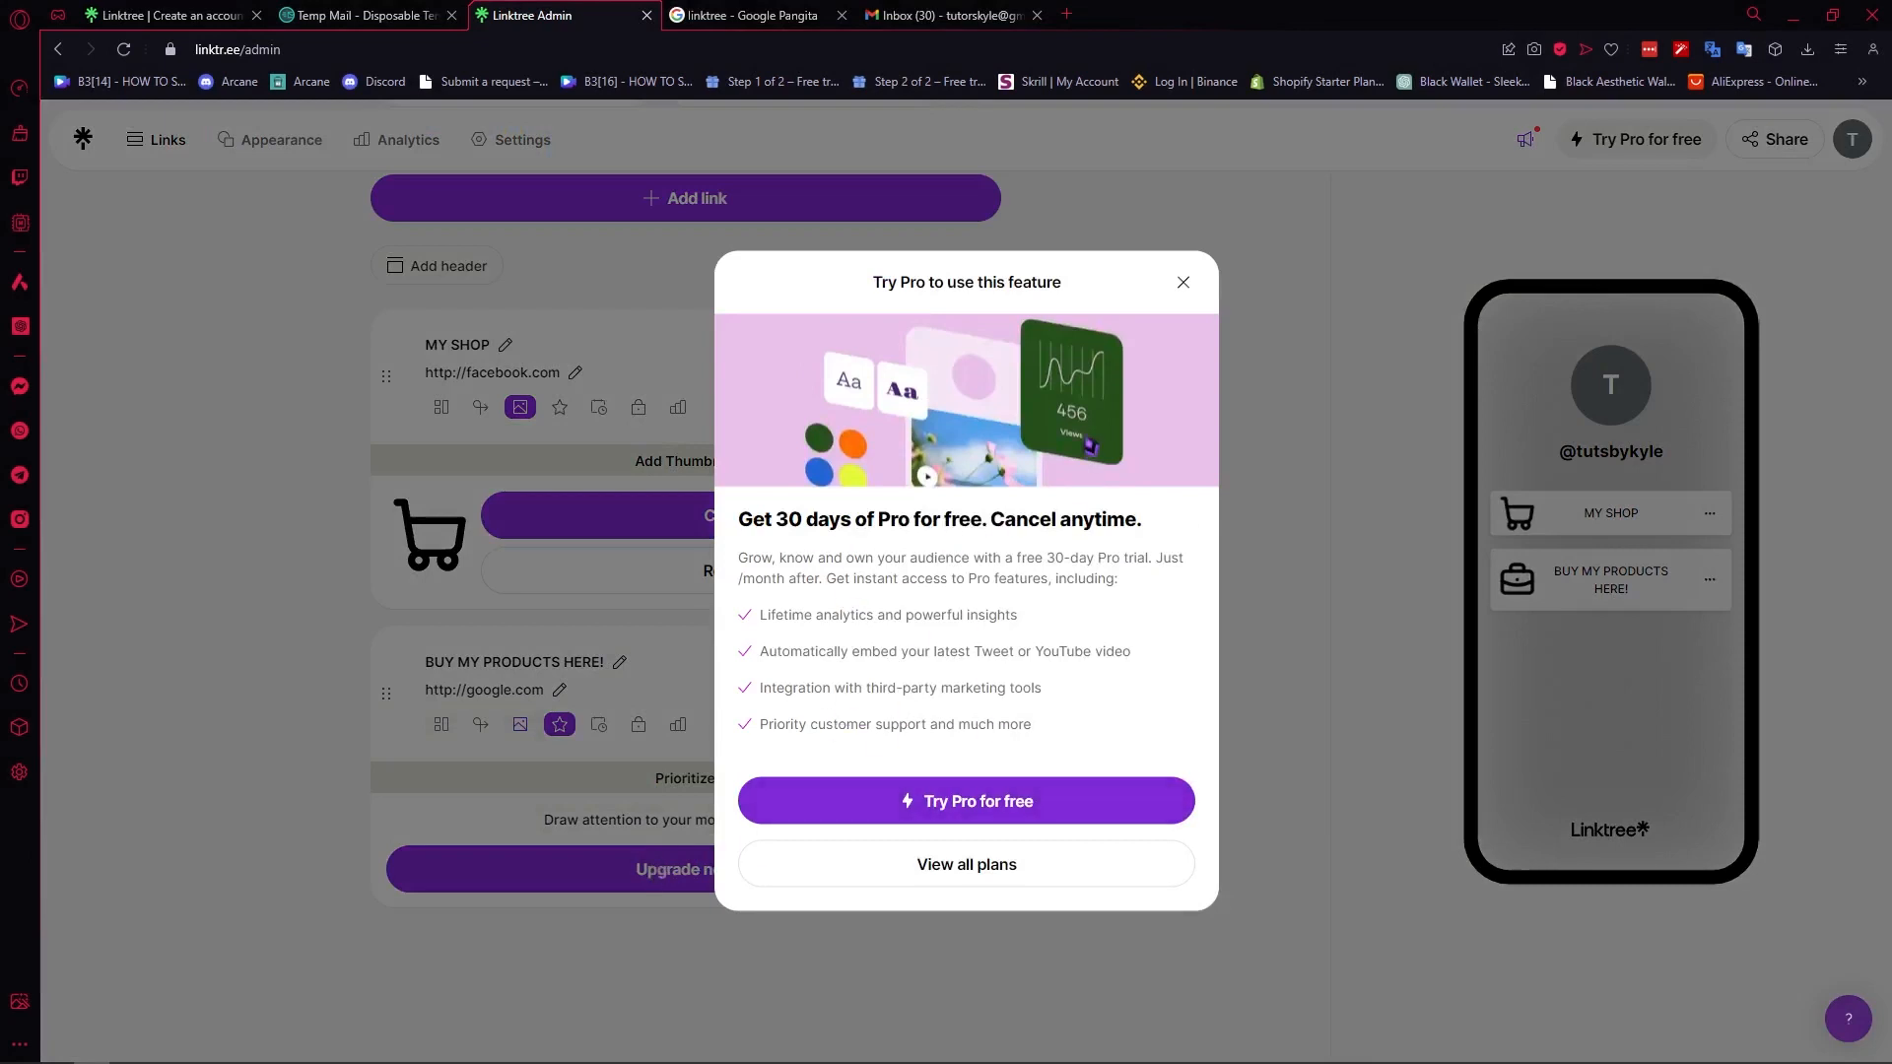
pyautogui.click(1184, 283)
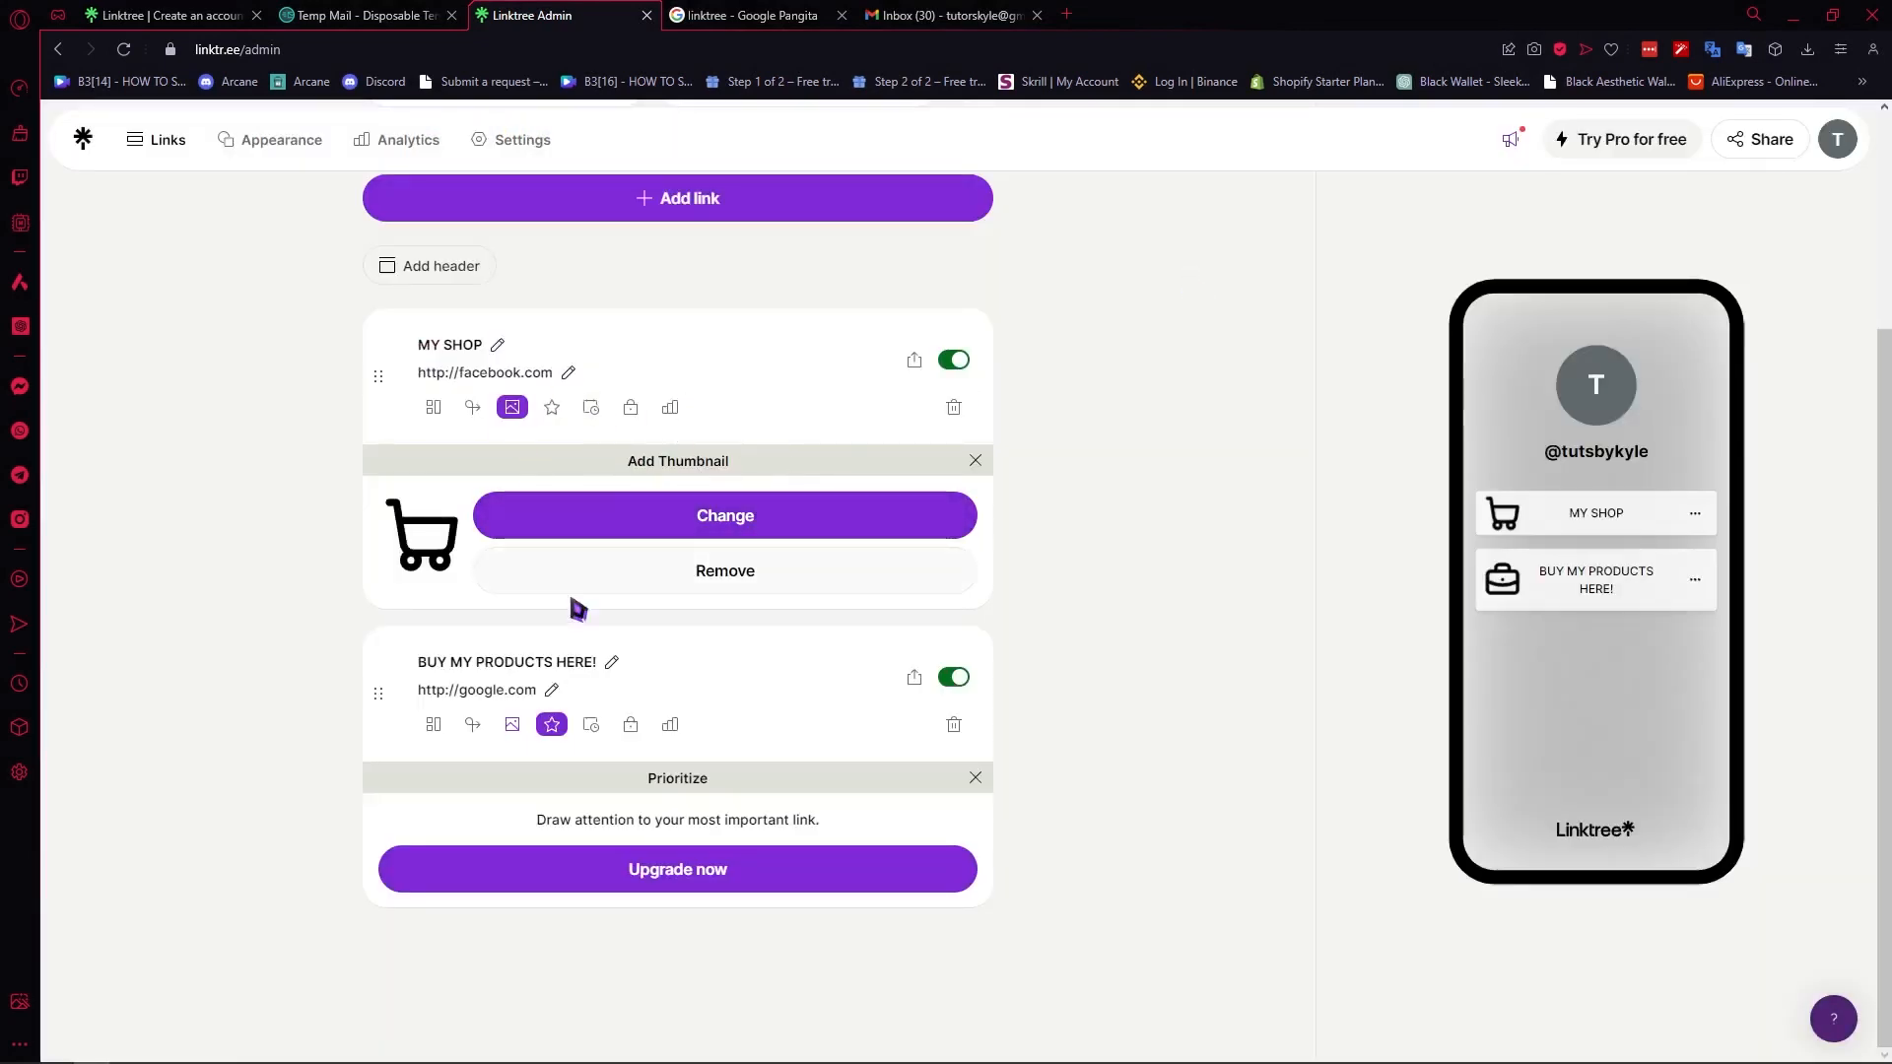
# - Set the profile bio to "this is all about me" in the page's appearance settings
pyautogui.scroll(1, 1461, 500)
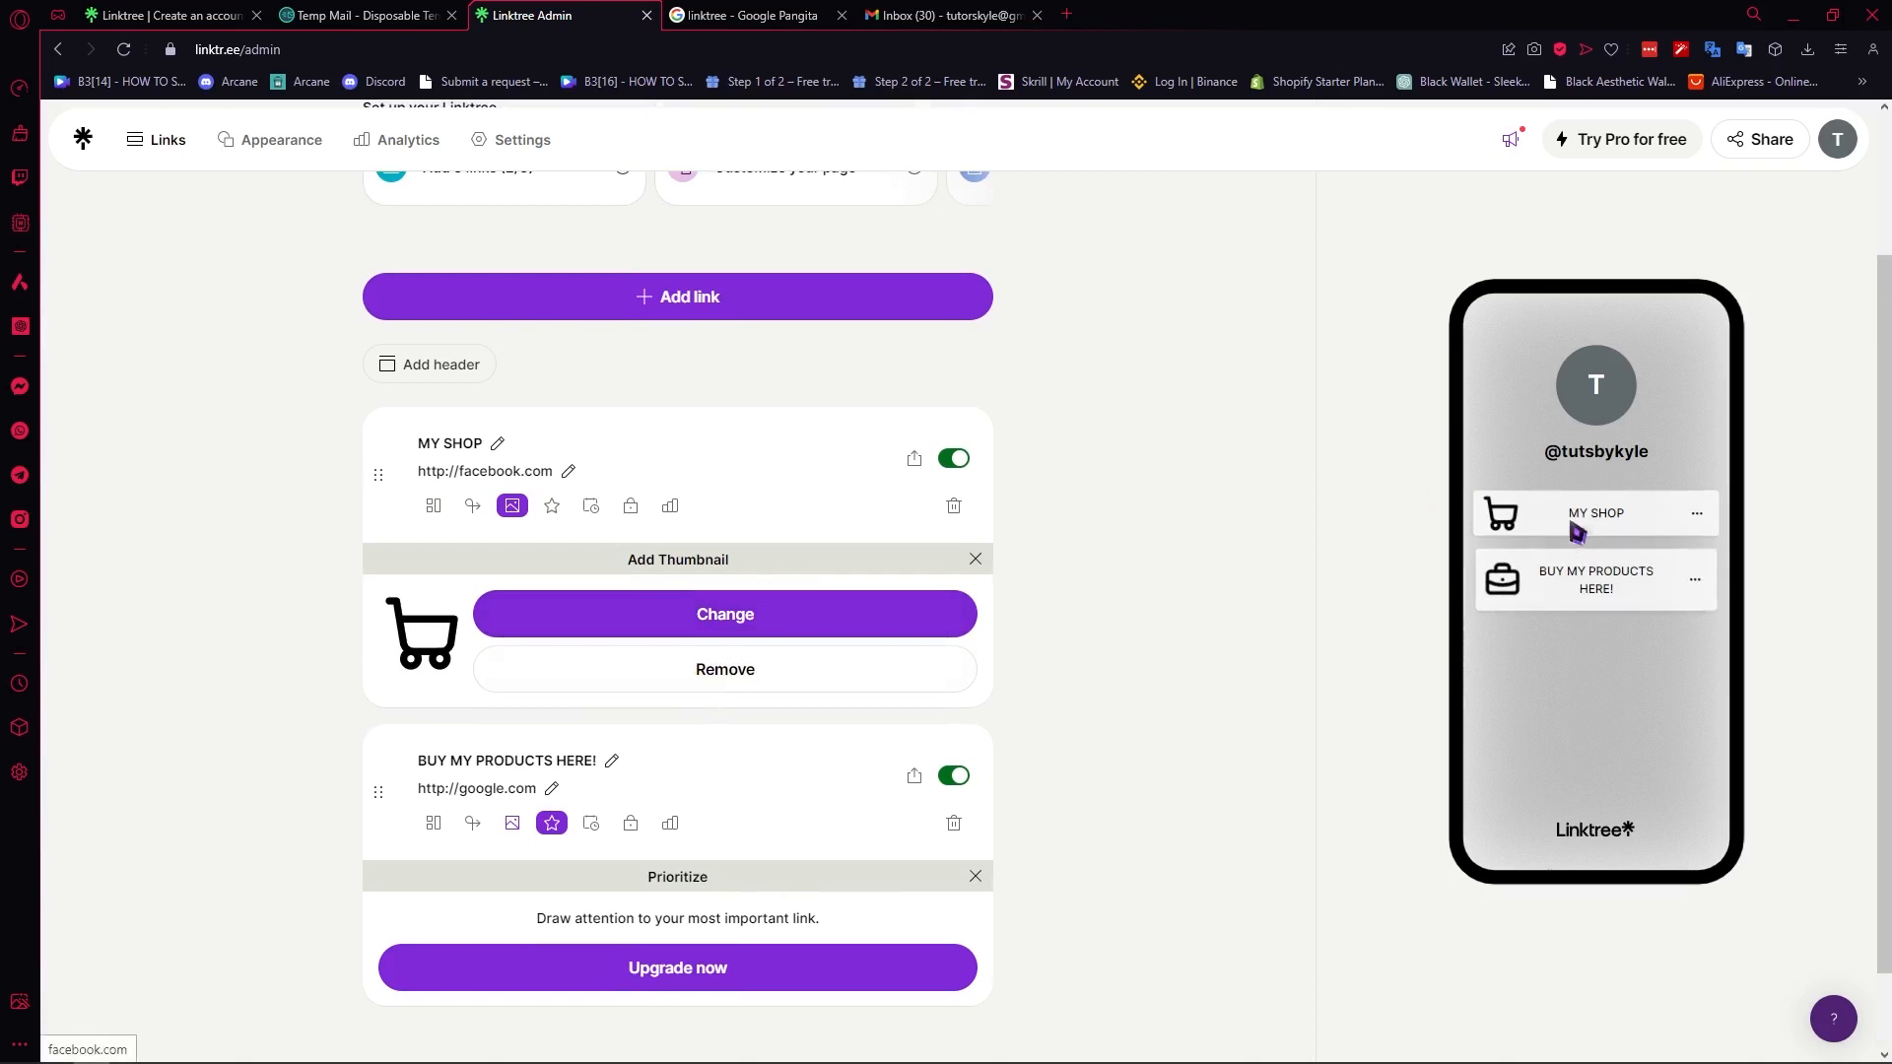
pyautogui.scroll(2, 1232, 582)
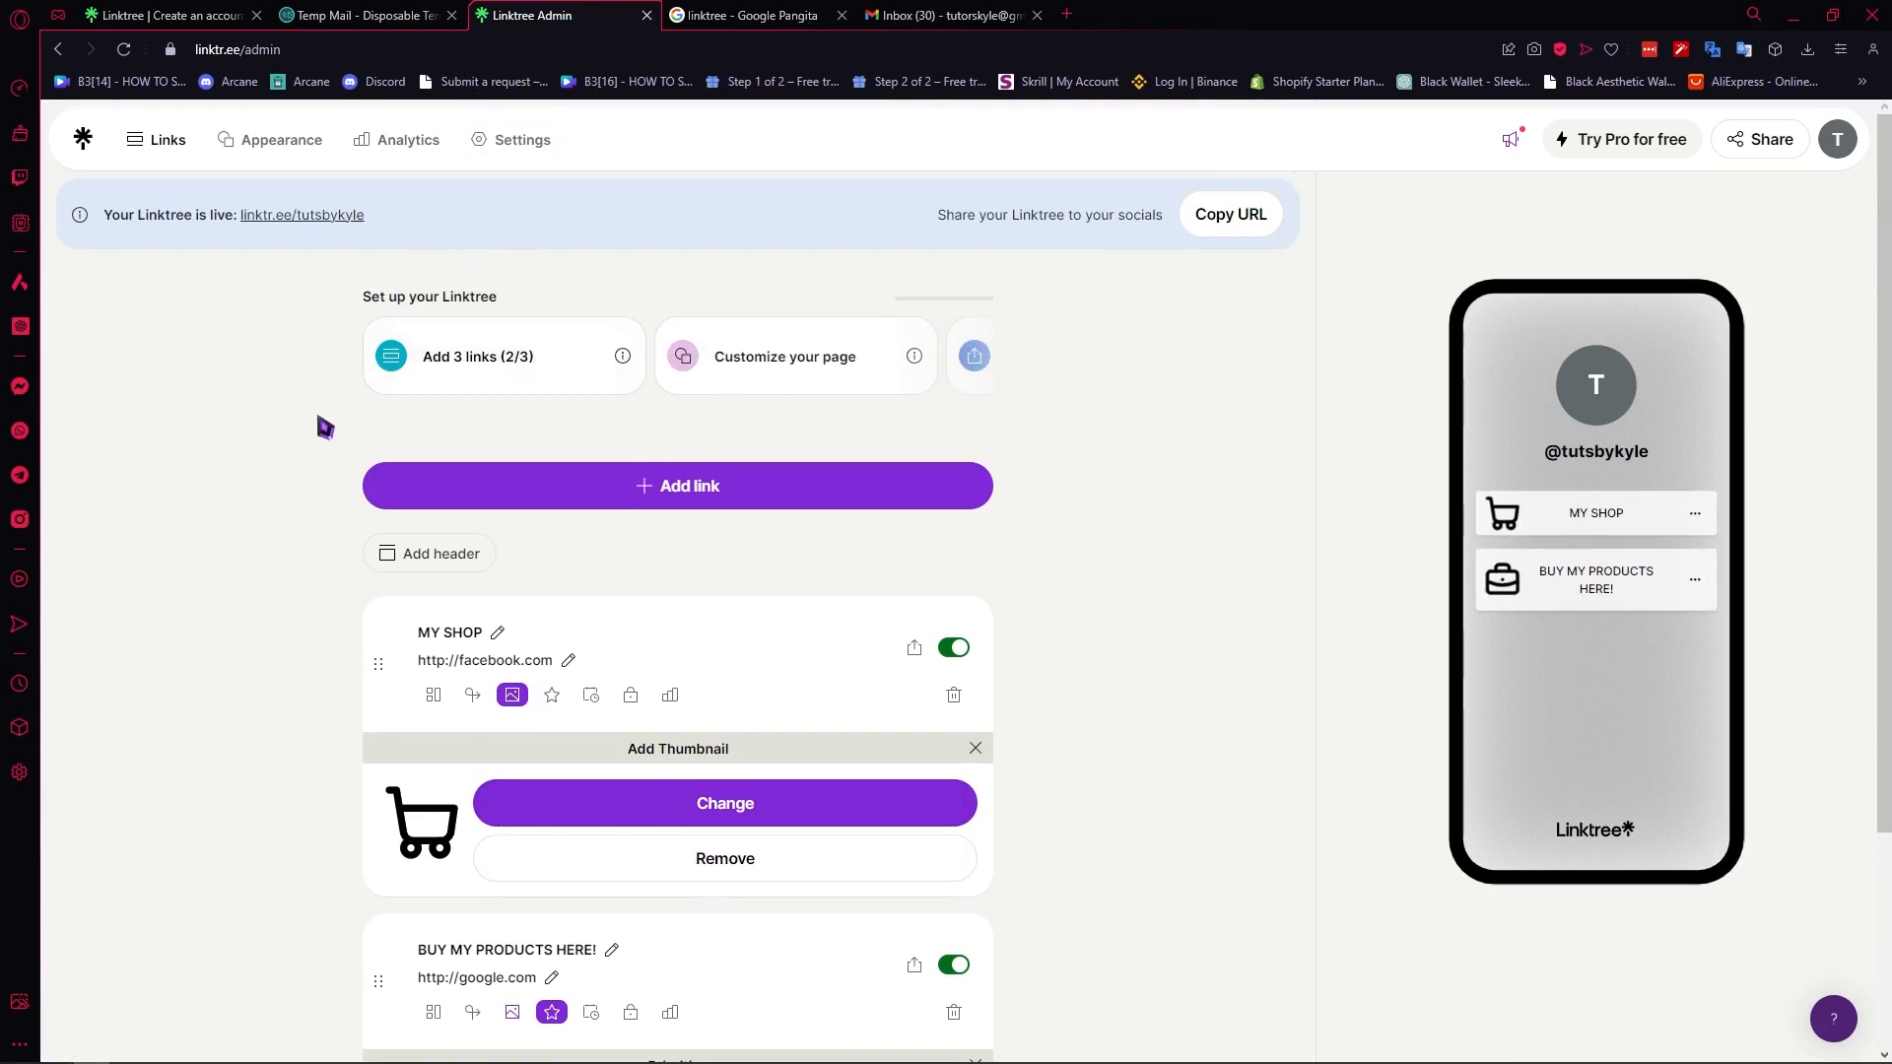
pyautogui.click(272, 153)
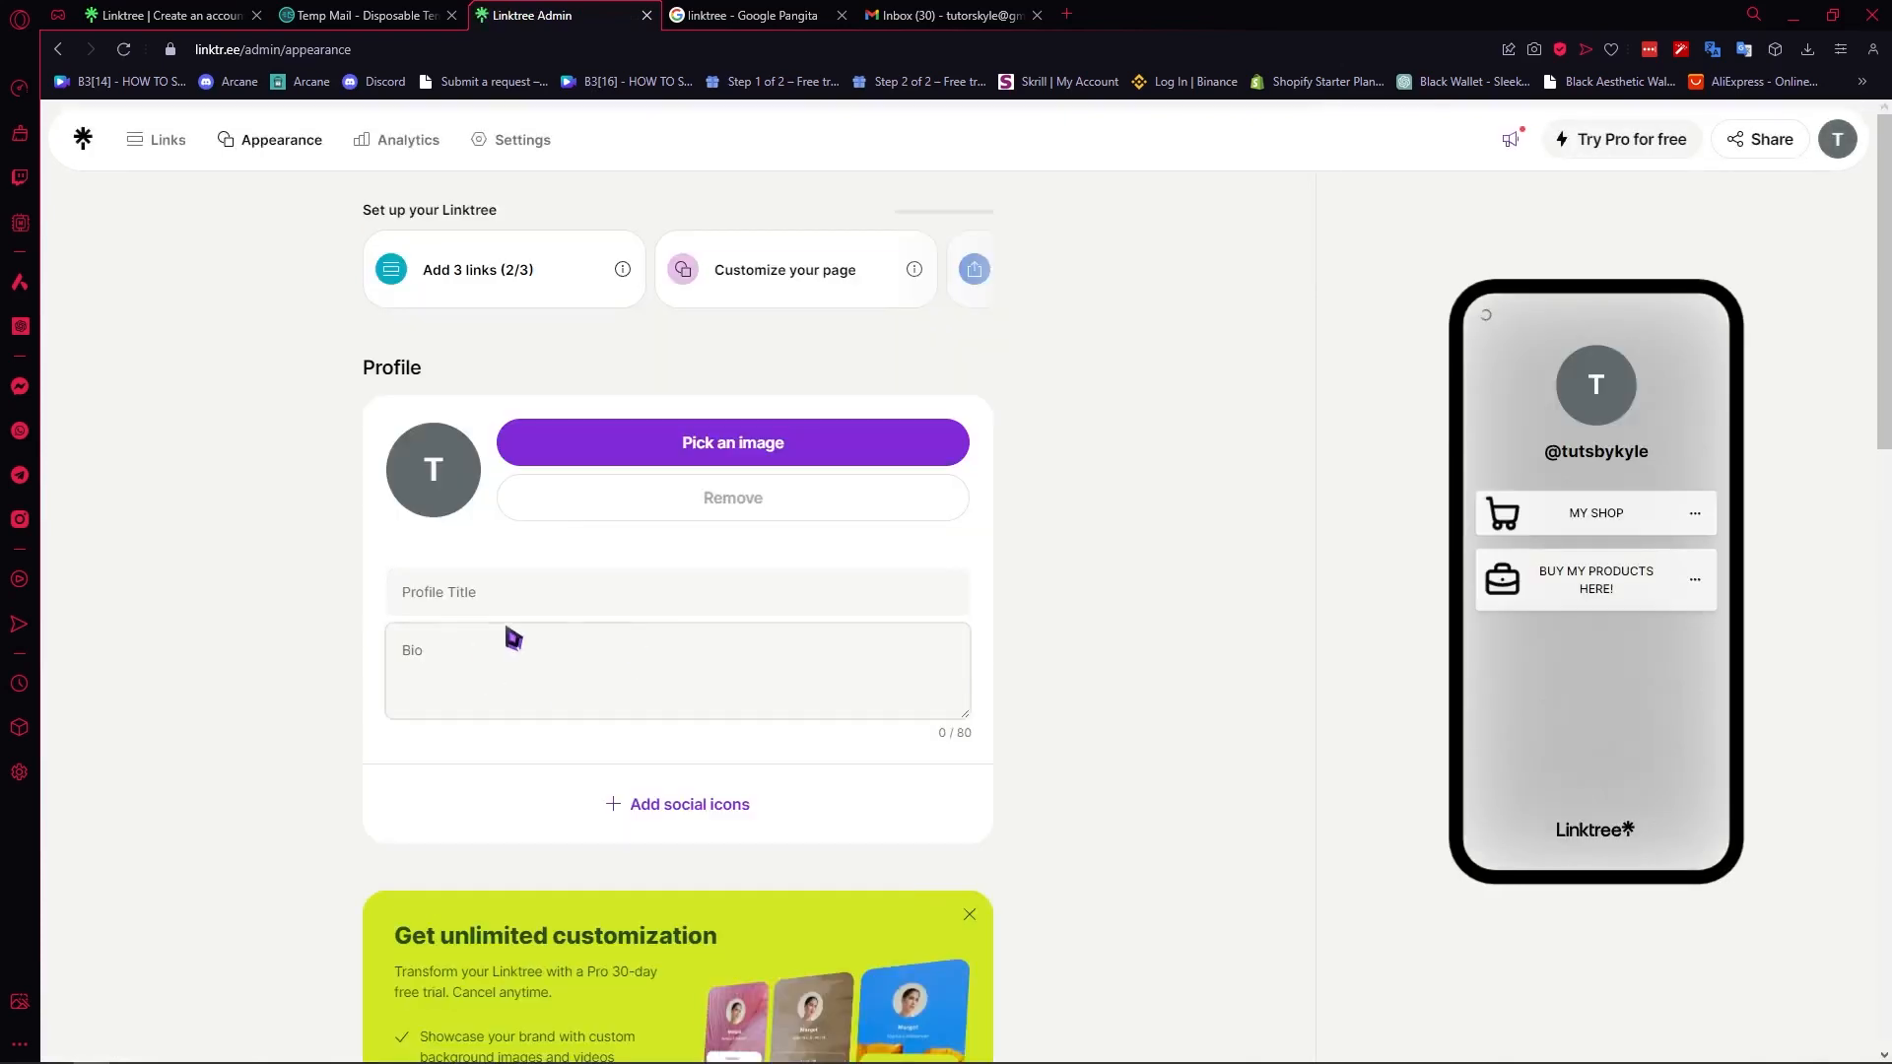
pyautogui.click(520, 600)
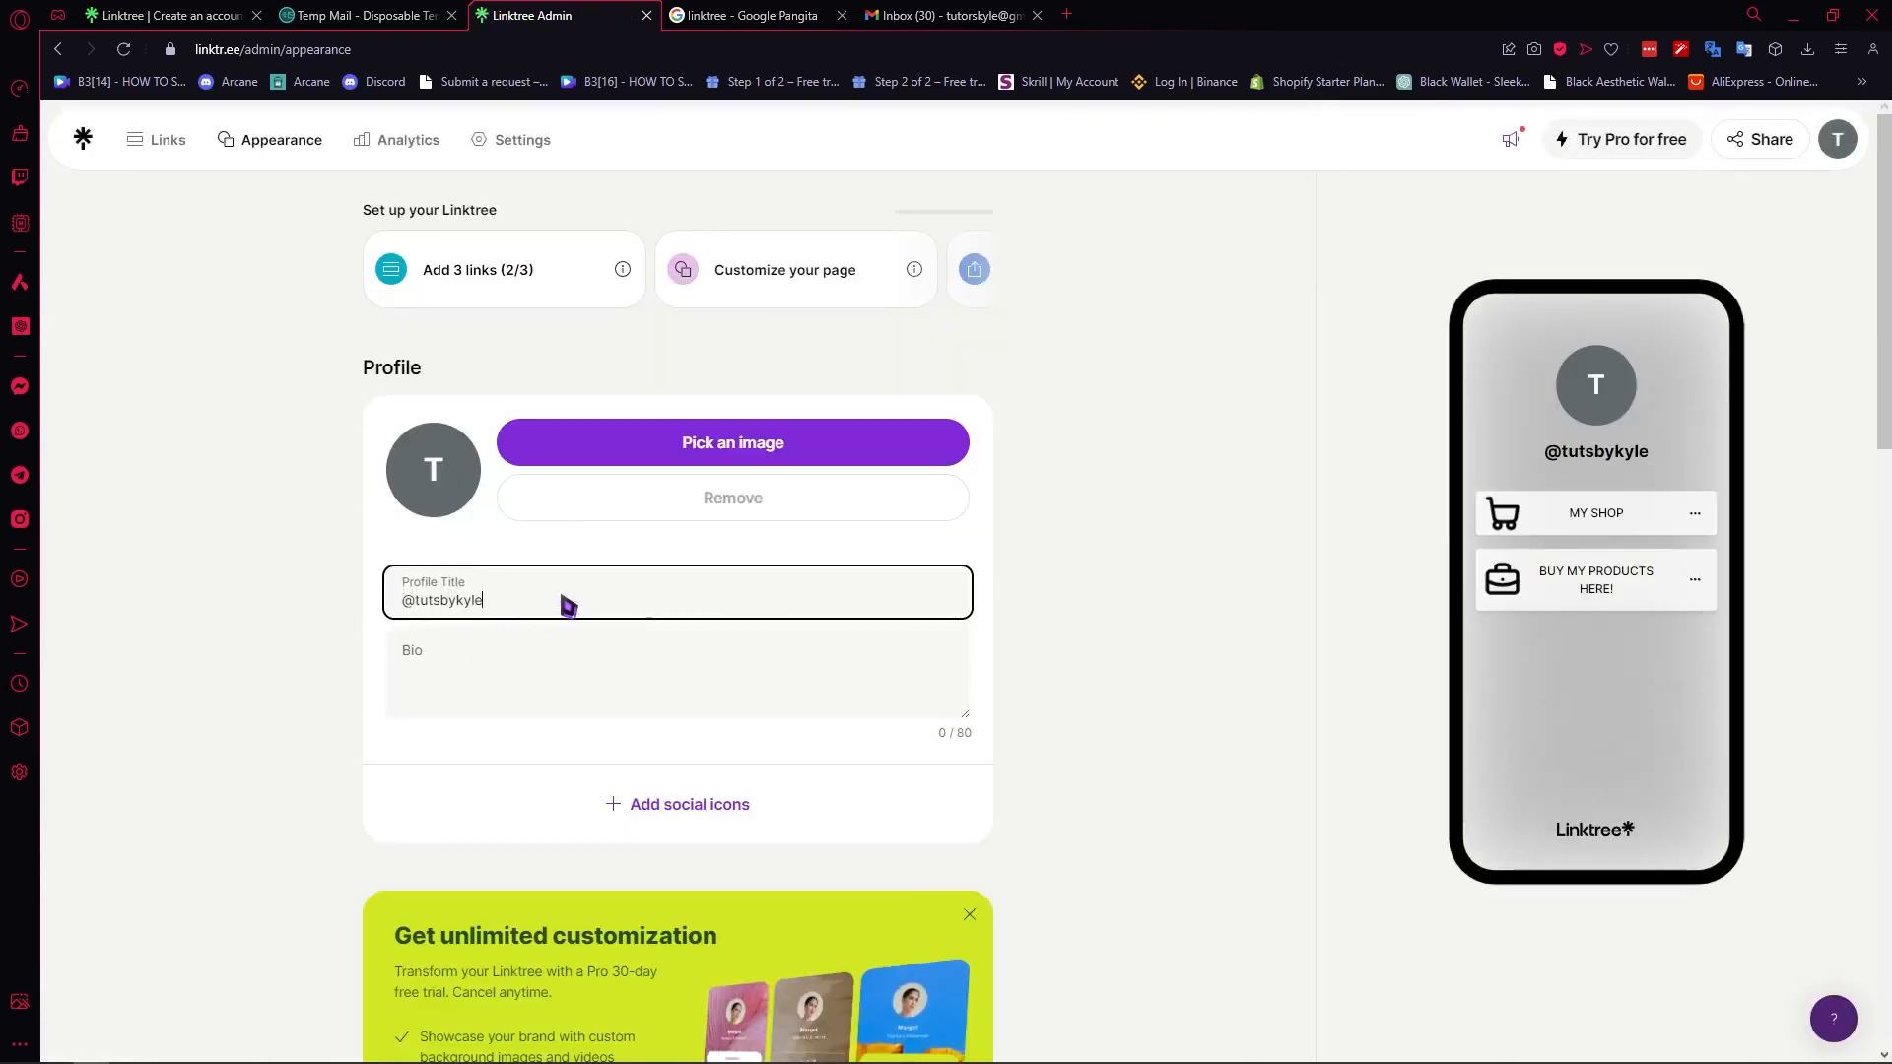
pyautogui.click(500, 654)
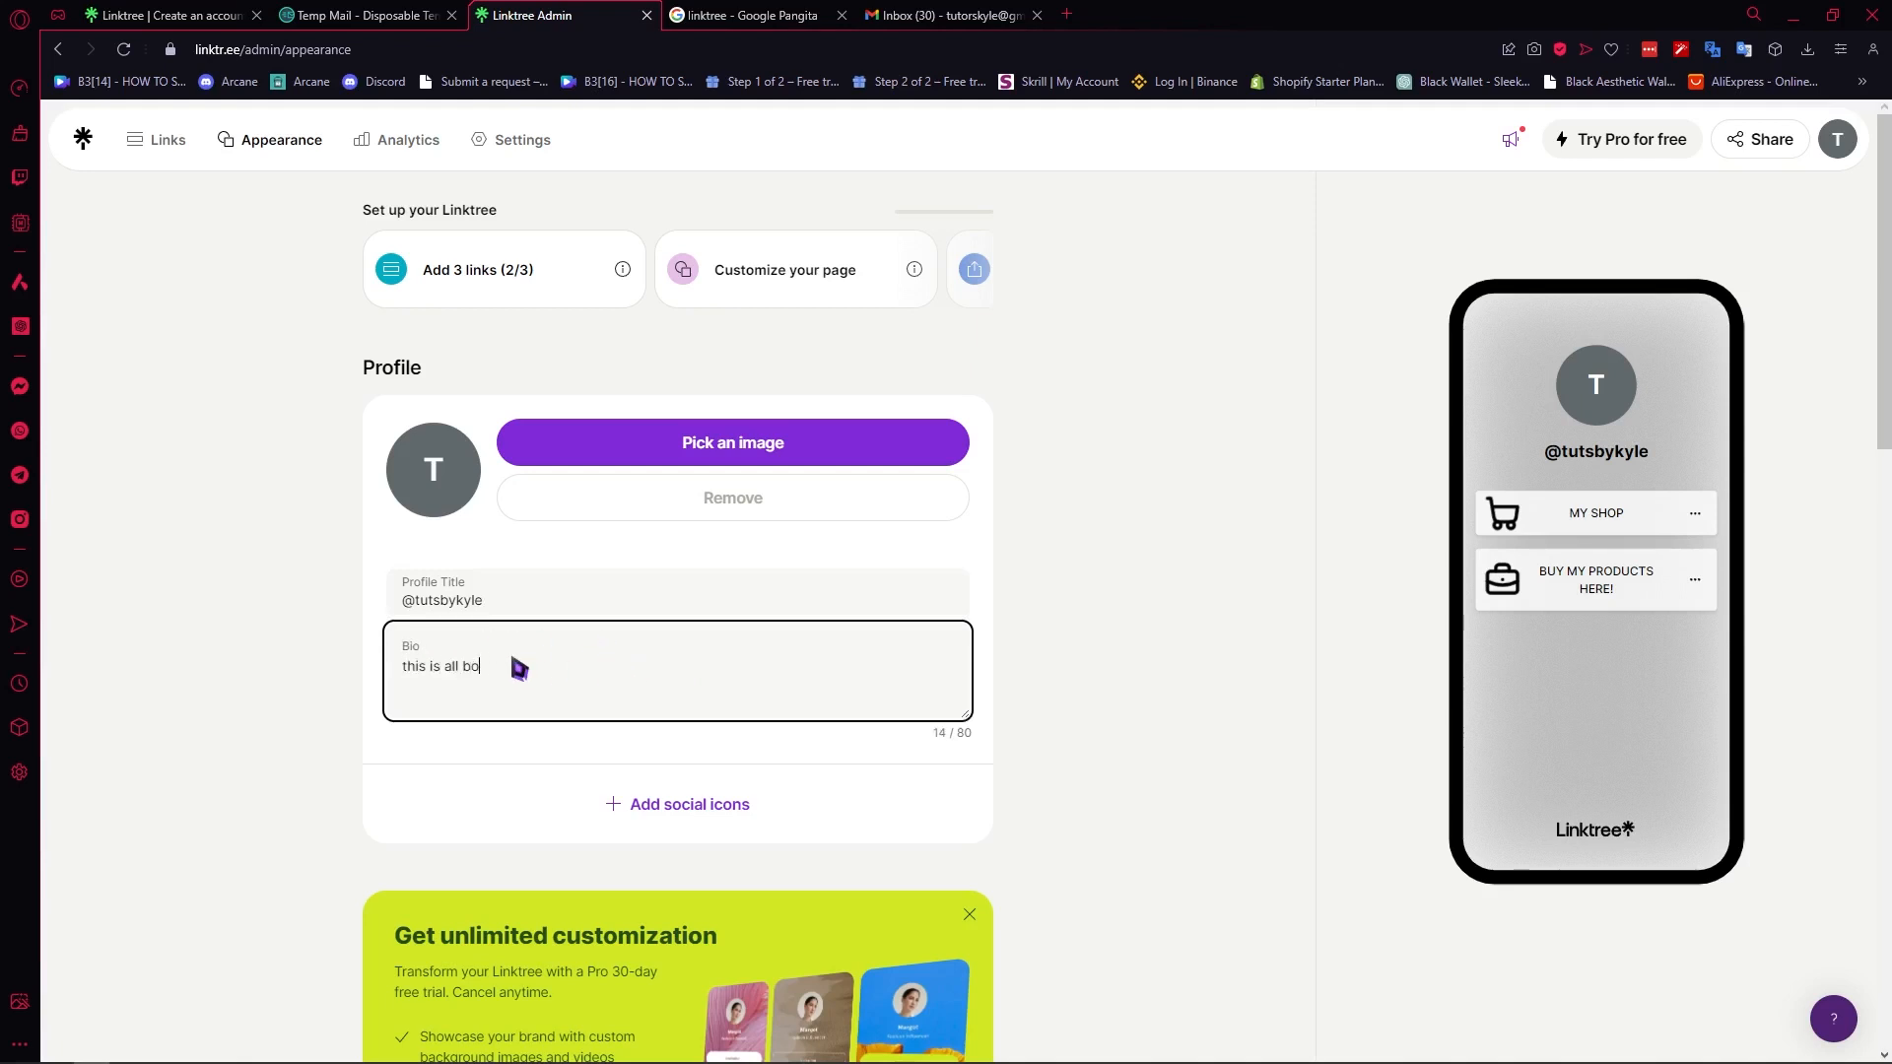
pyautogui.click(1009, 692)
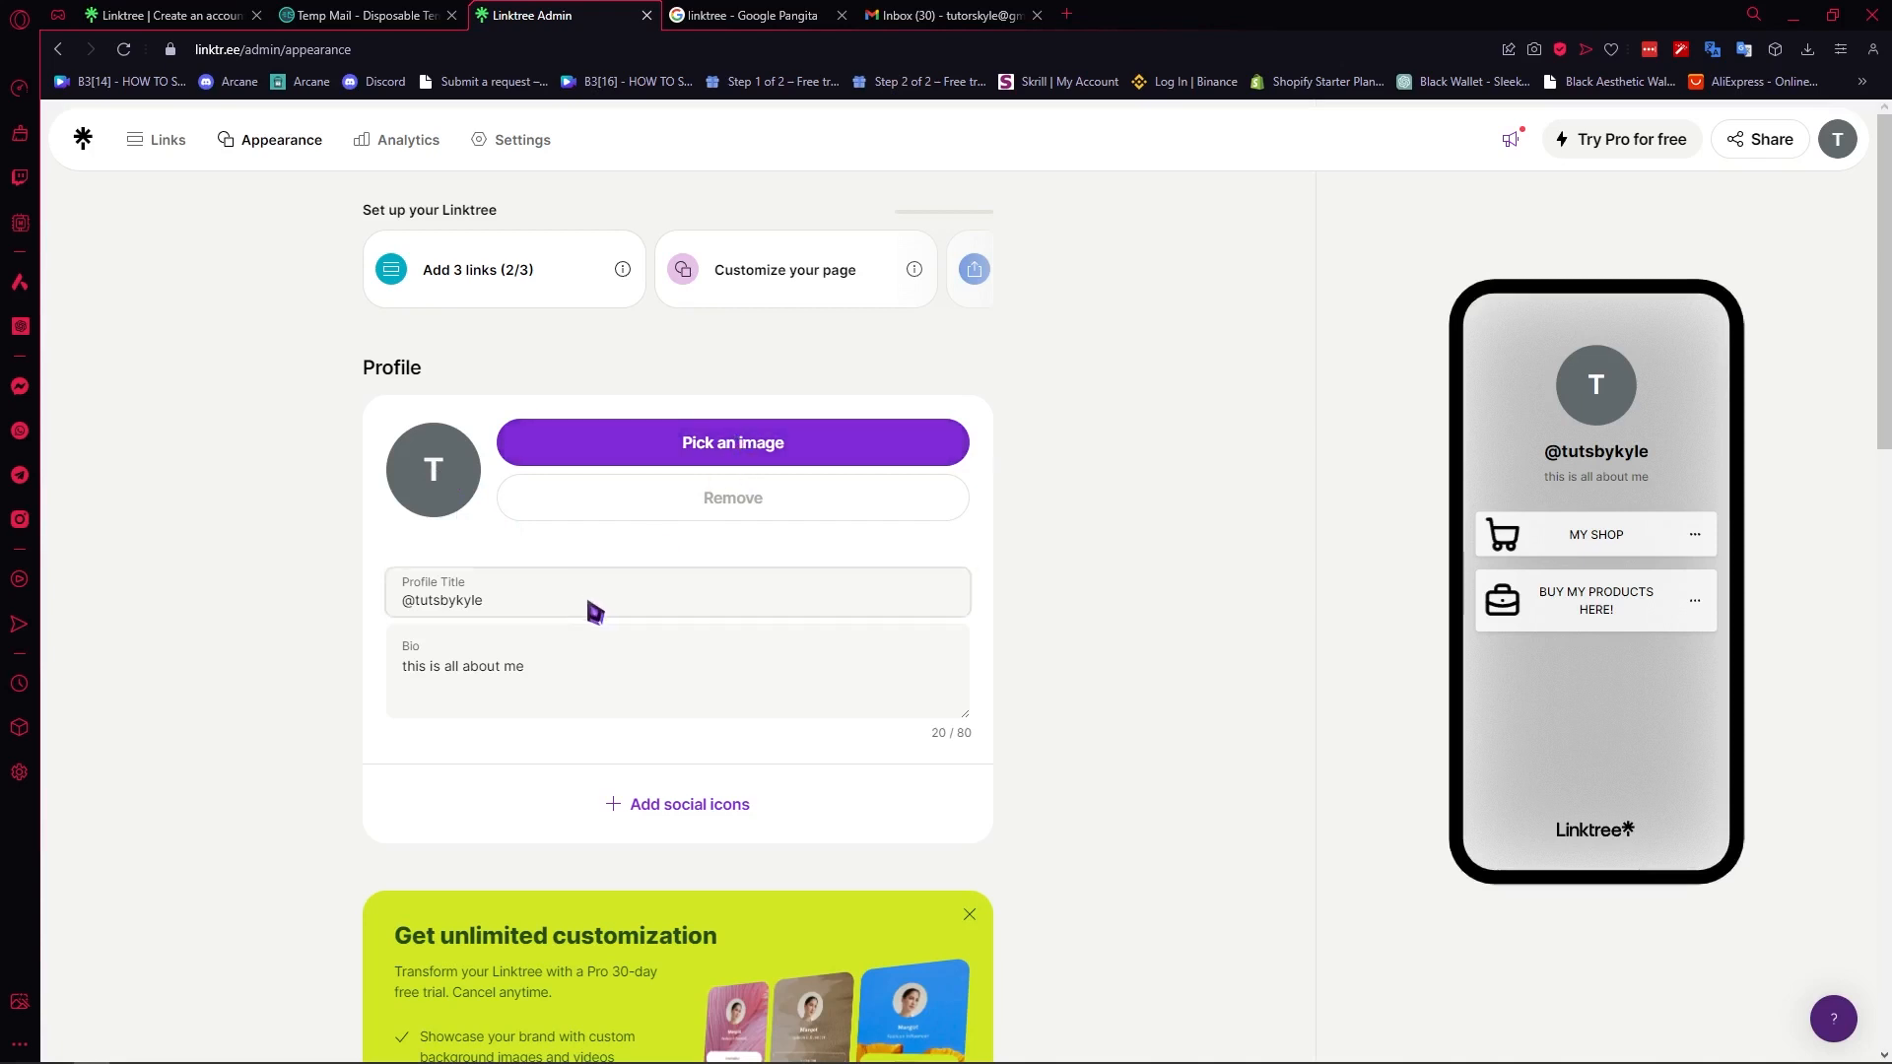
# - Browse the social icons available for the profile, from Snapchat and Threads through Discord, Etsy and Github
pyautogui.scroll(-4, 592, 612)
pyautogui.scroll(3, 824, 418)
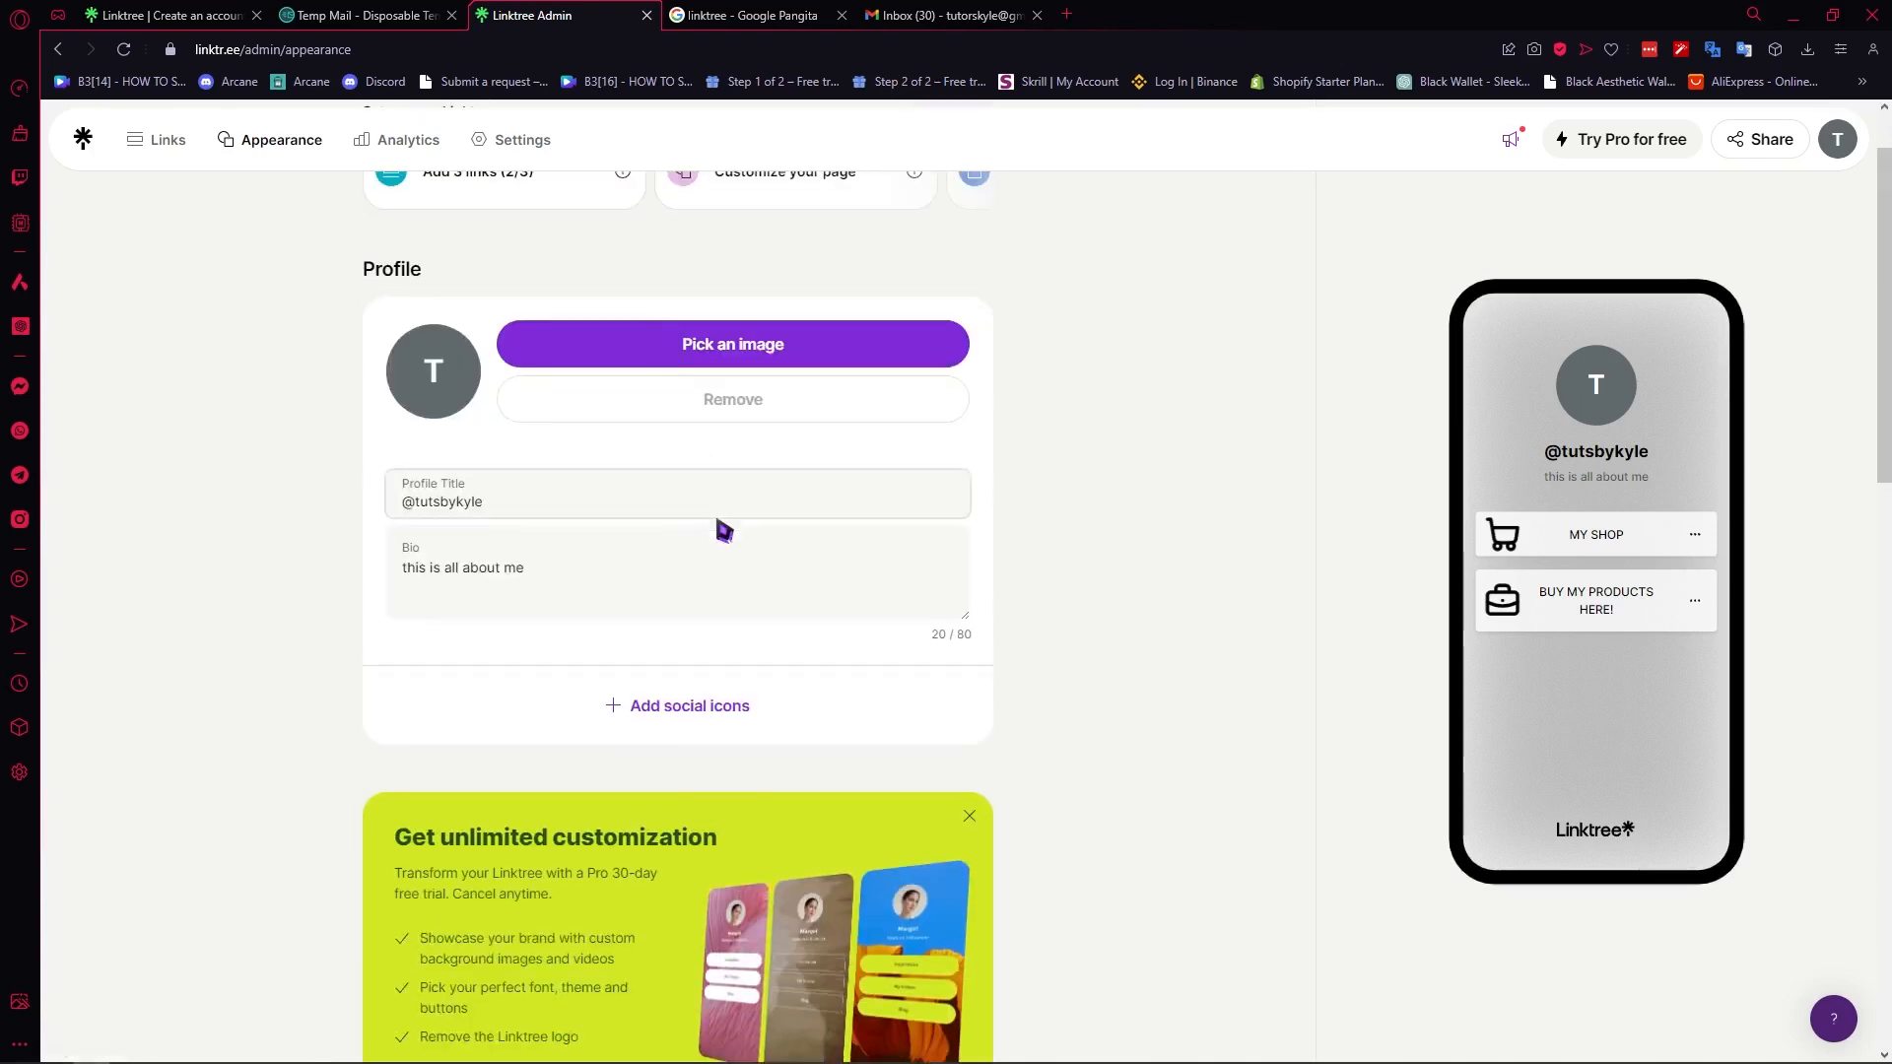
pyautogui.click(648, 718)
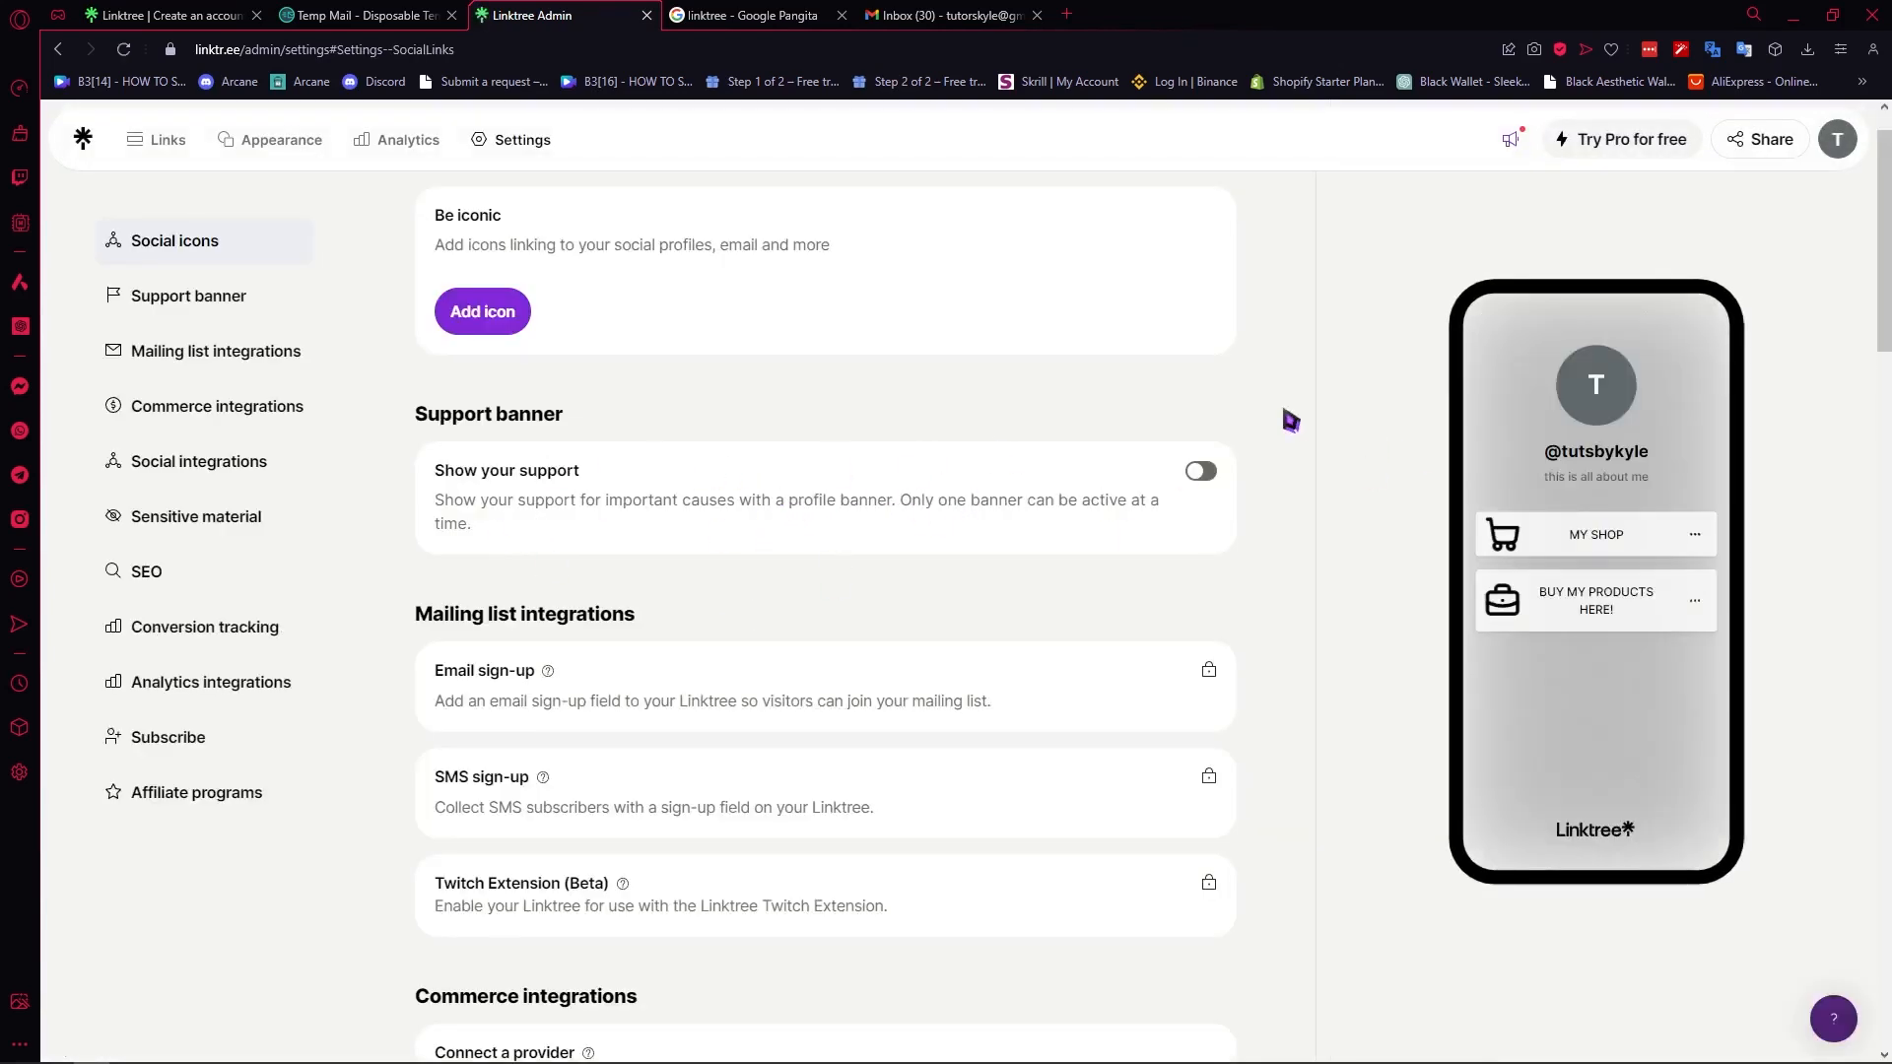
pyautogui.click(496, 315)
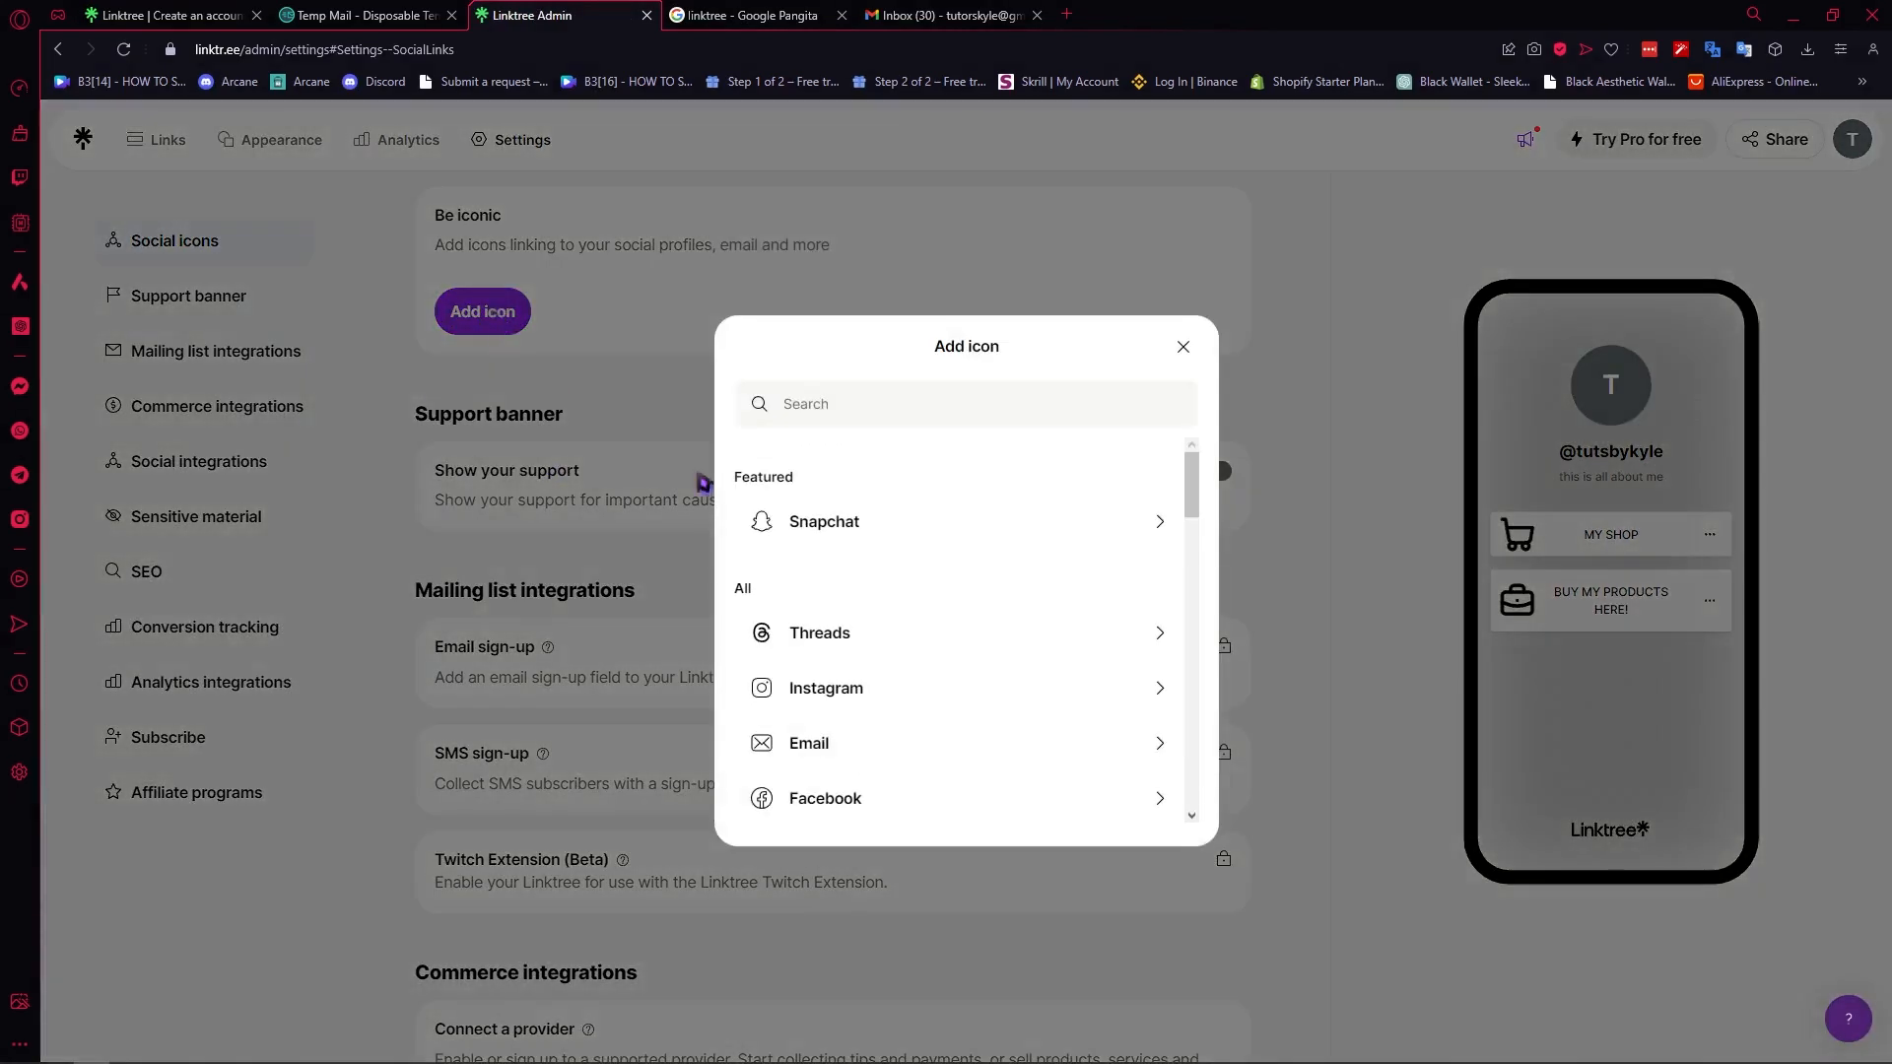
pyautogui.scroll(-1, 947, 550)
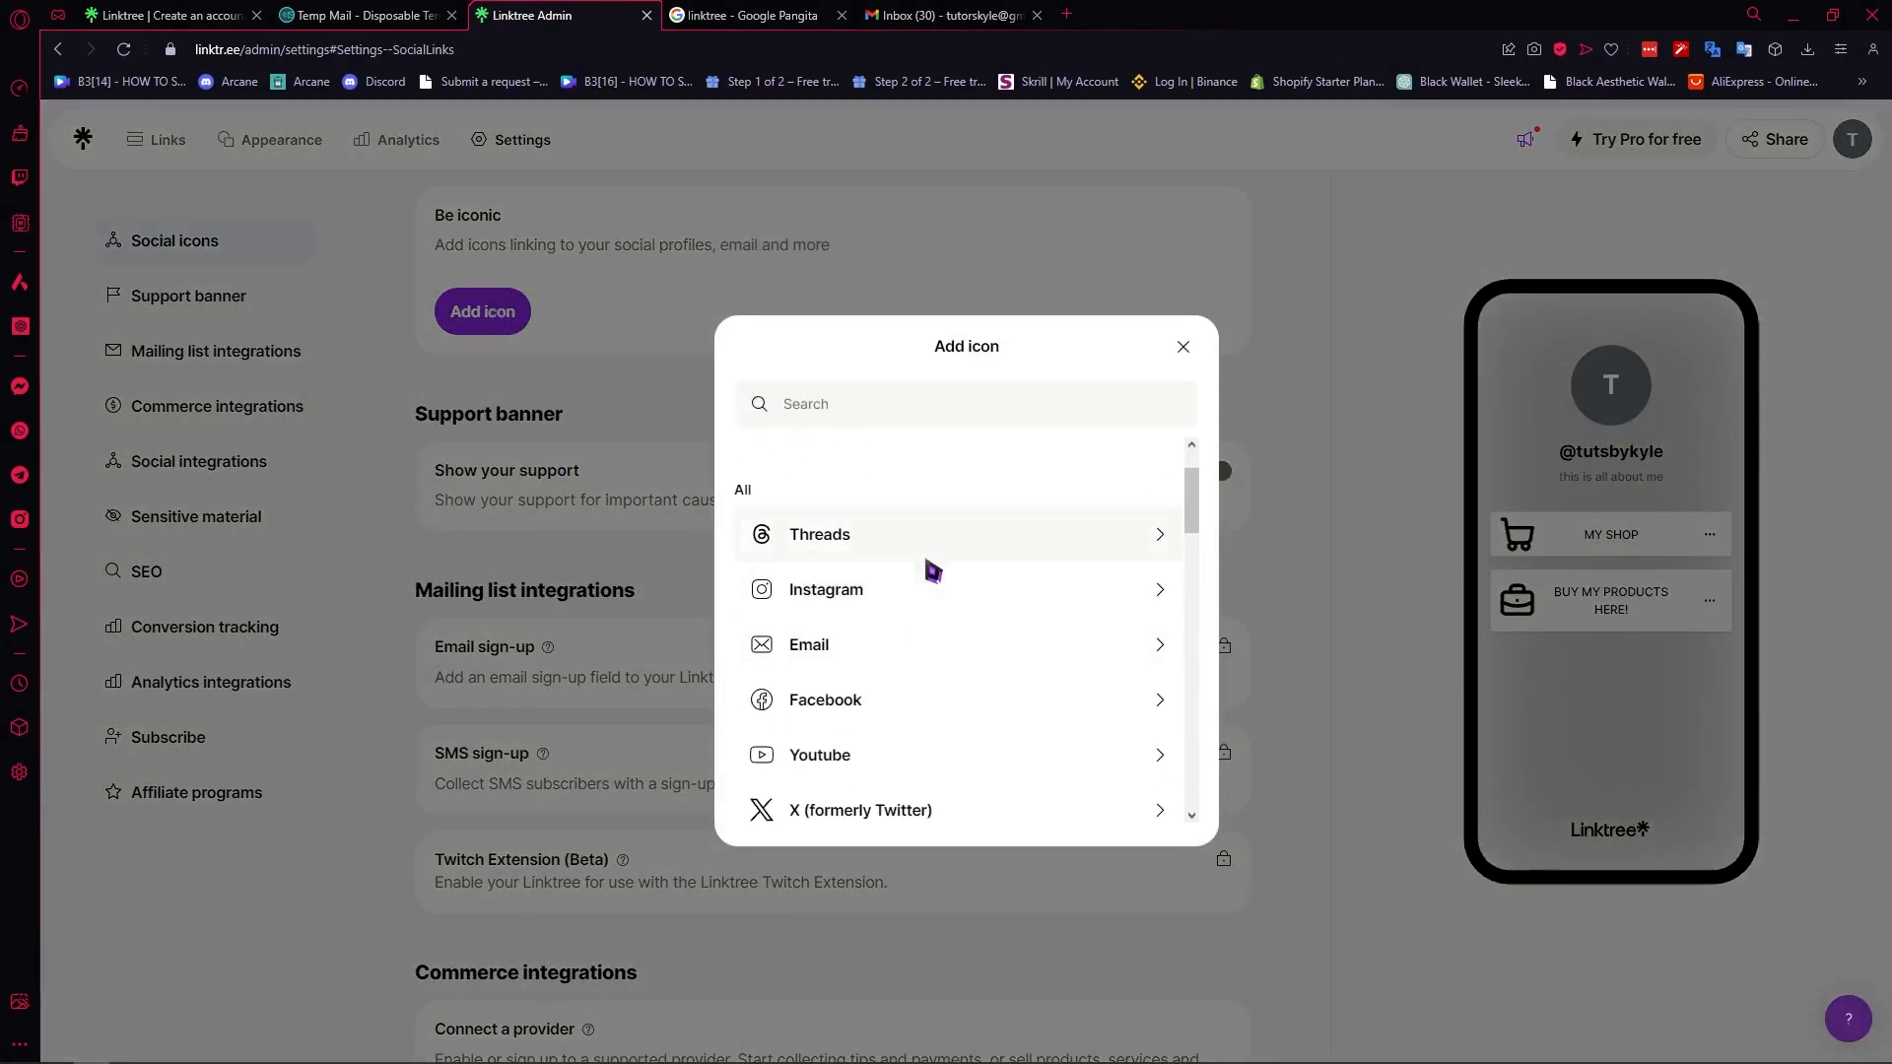
pyautogui.scroll(-3, 930, 566)
pyautogui.scroll(-6, 961, 522)
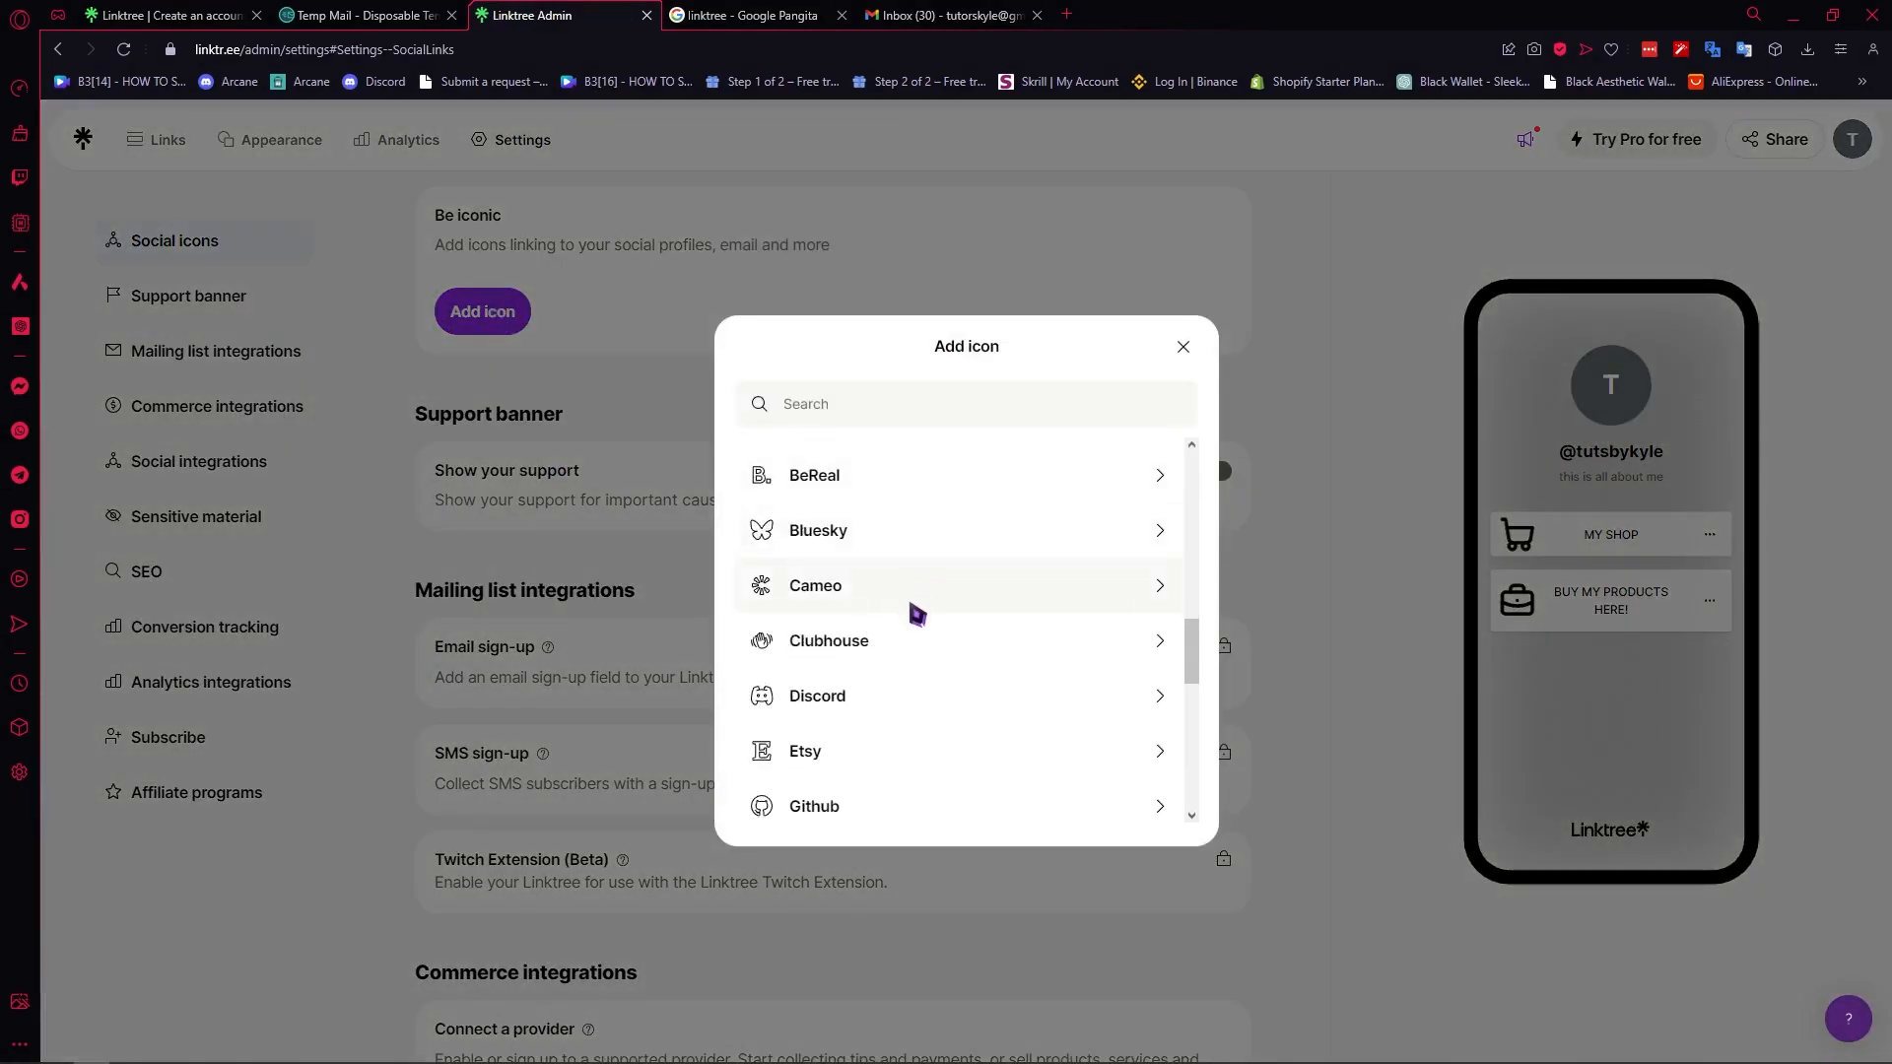
# - Check what the Instagram social icon asks for, and close its form without adding the icon
pyautogui.scroll(9, 907, 608)
pyautogui.click(793, 584)
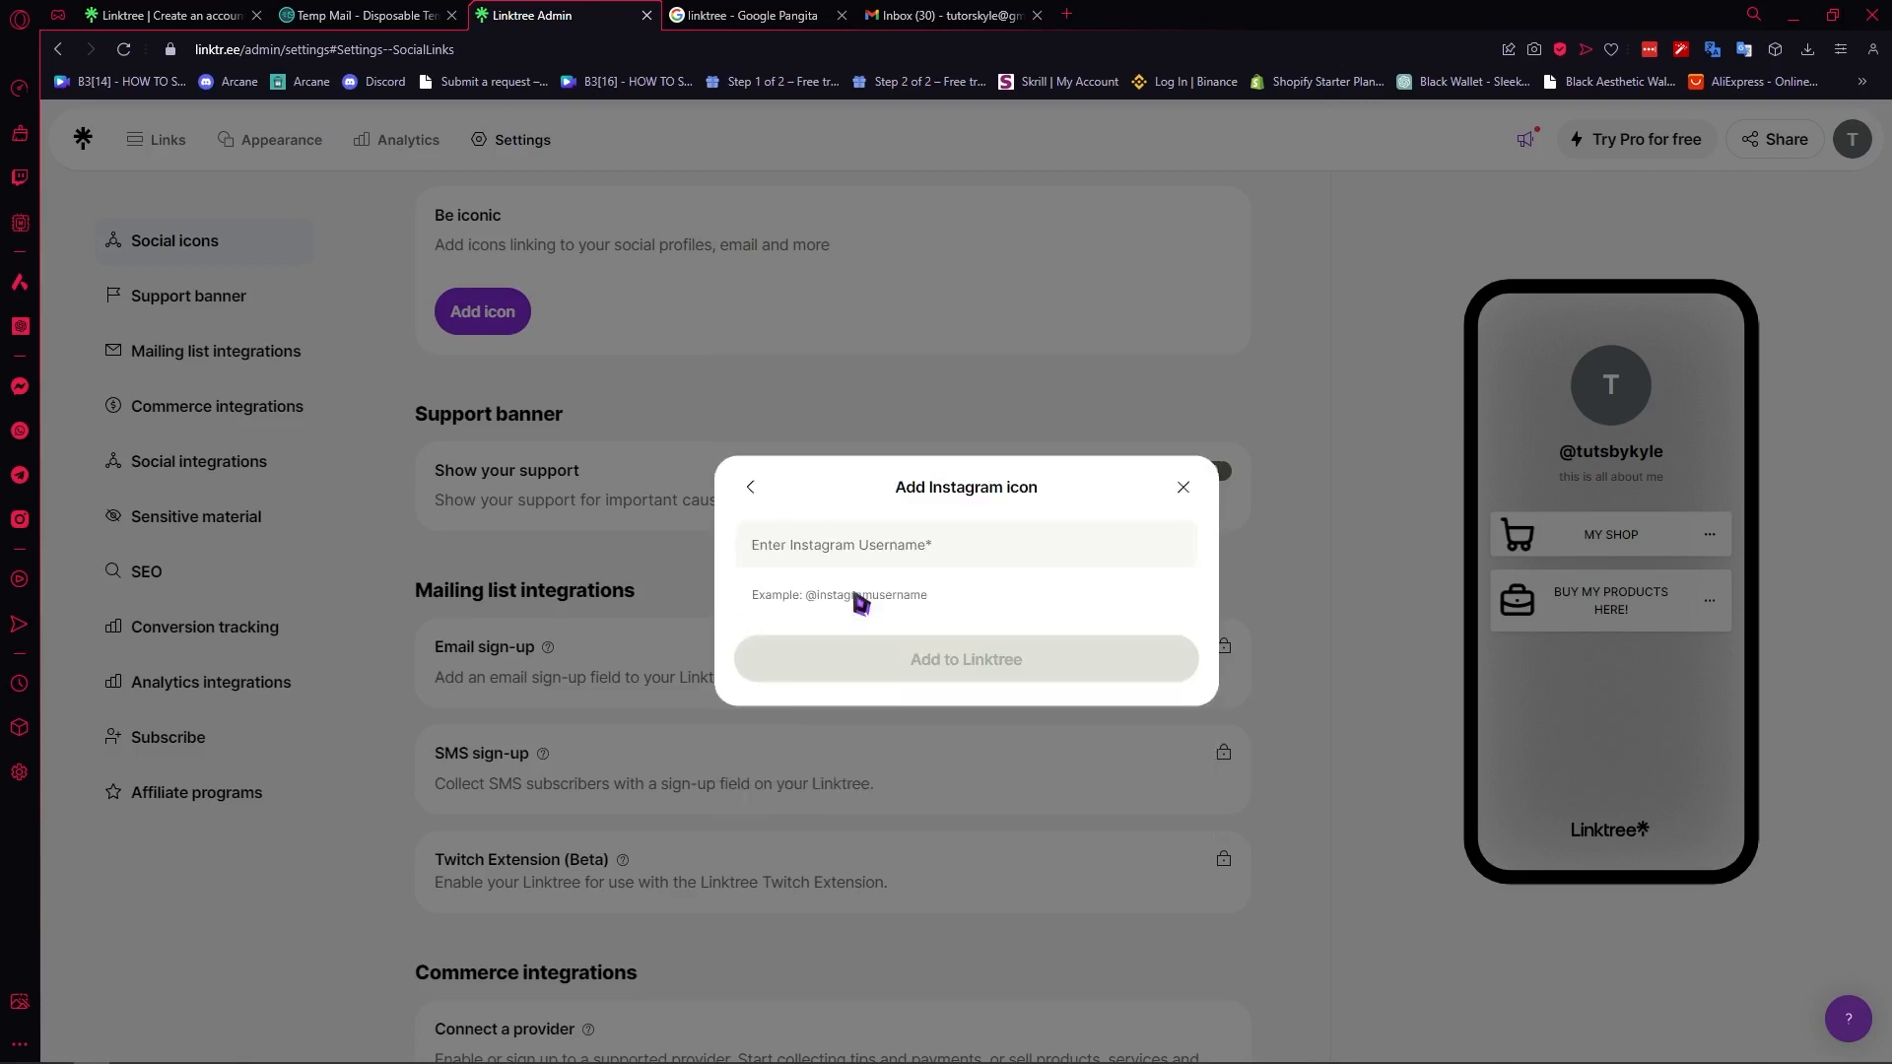
pyautogui.click(892, 570)
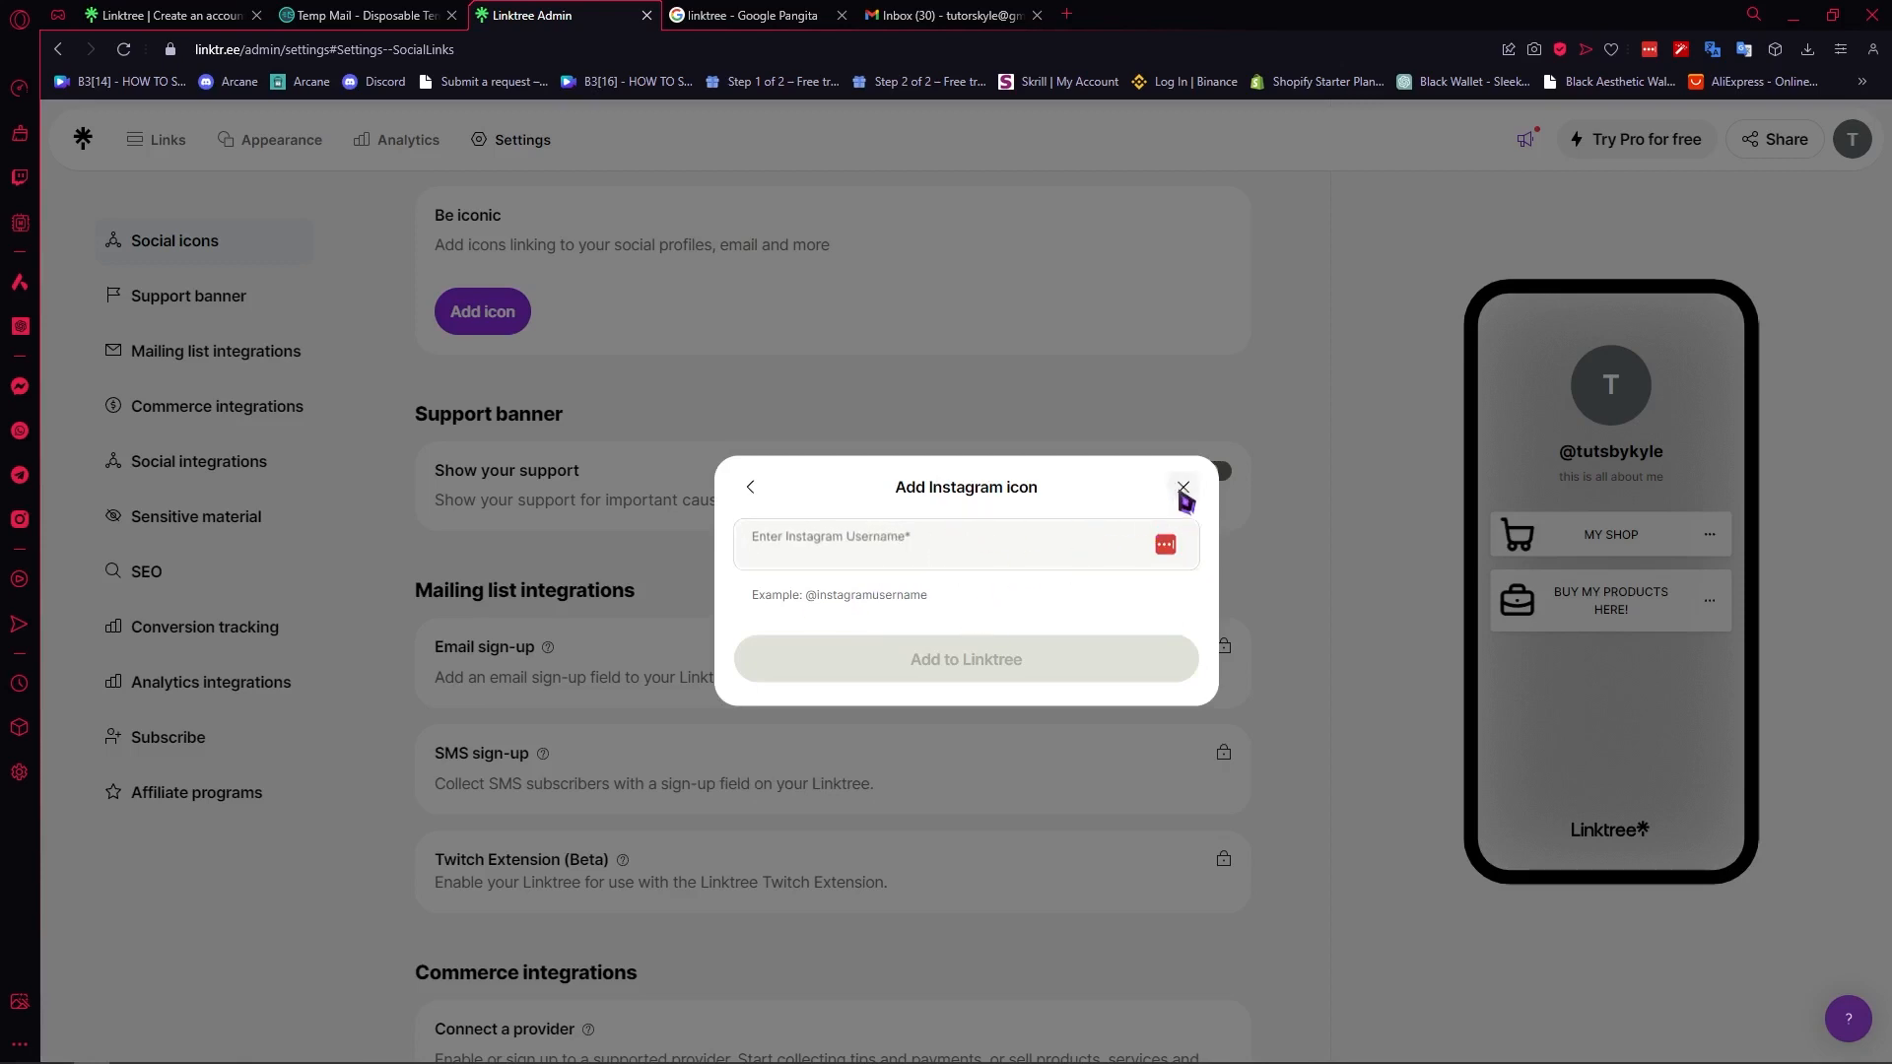
pyautogui.click(1182, 489)
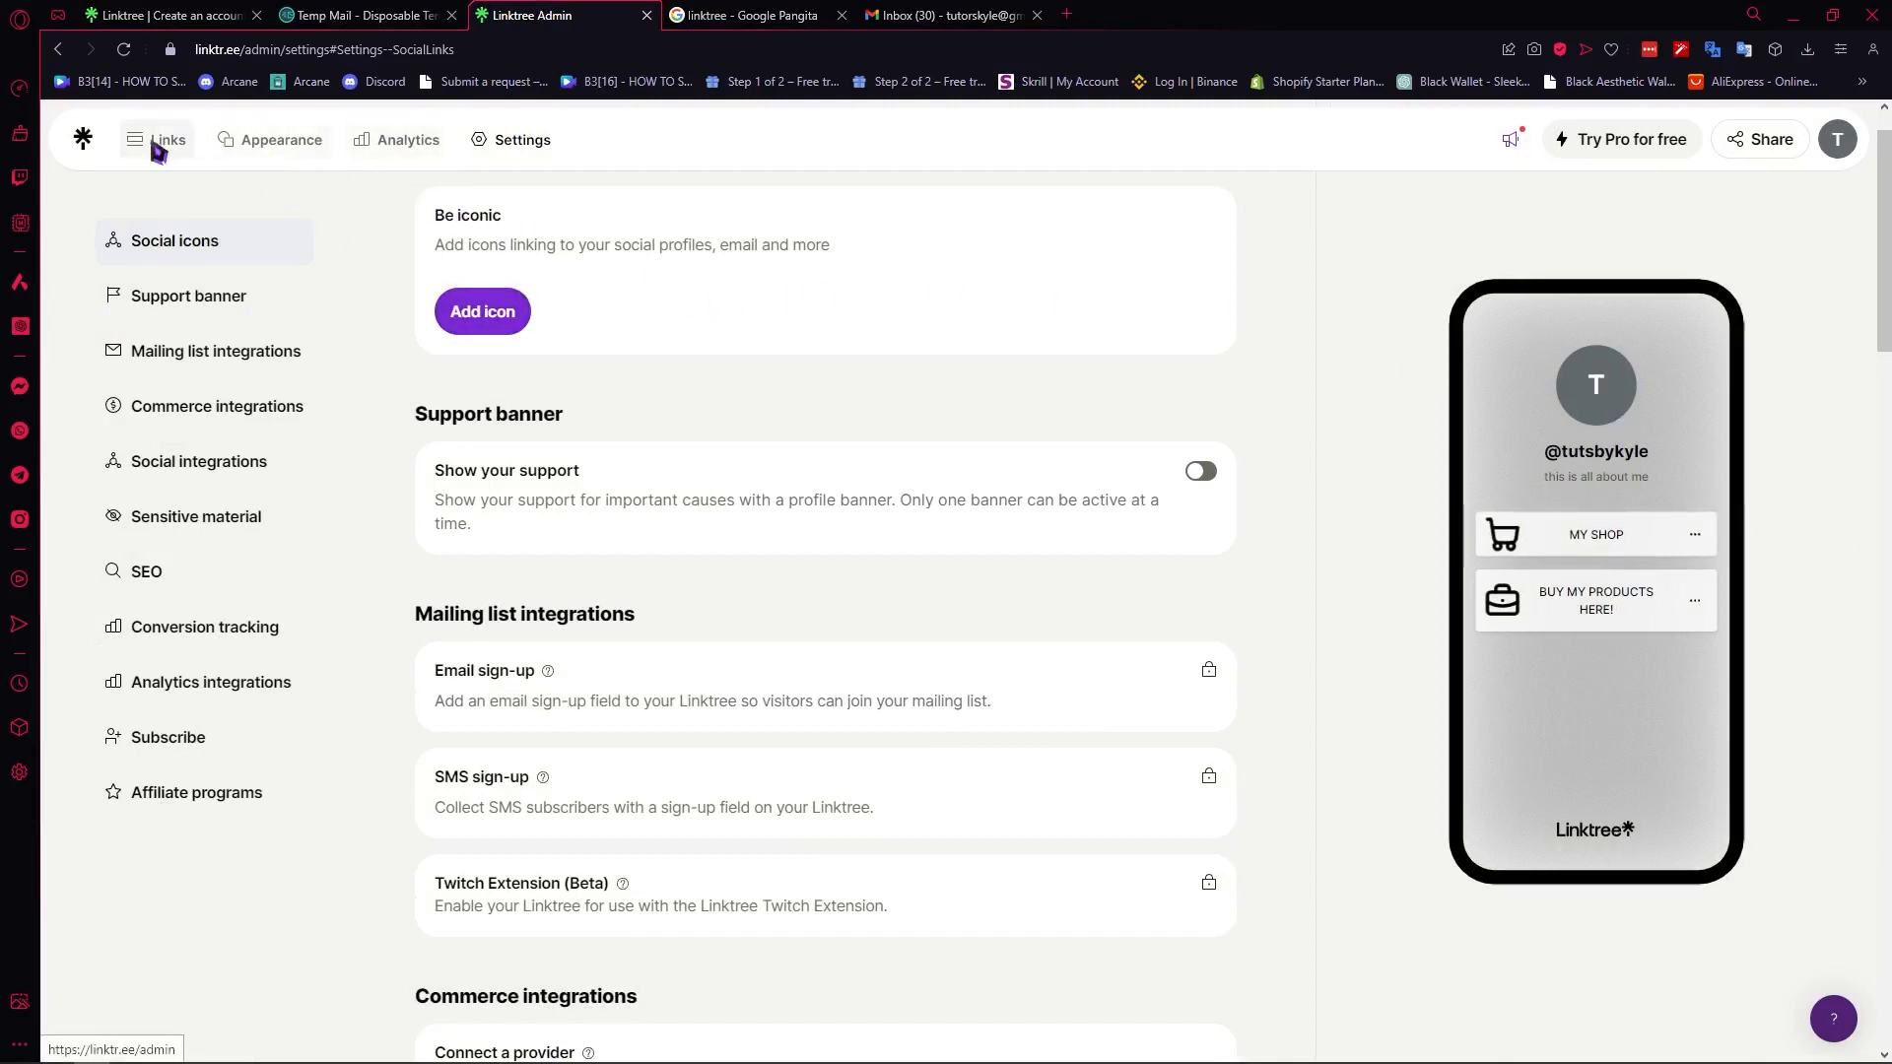
# - Review the page's appearance options for themes, backgrounds, buttons and fonts
pyautogui.click(282, 136)
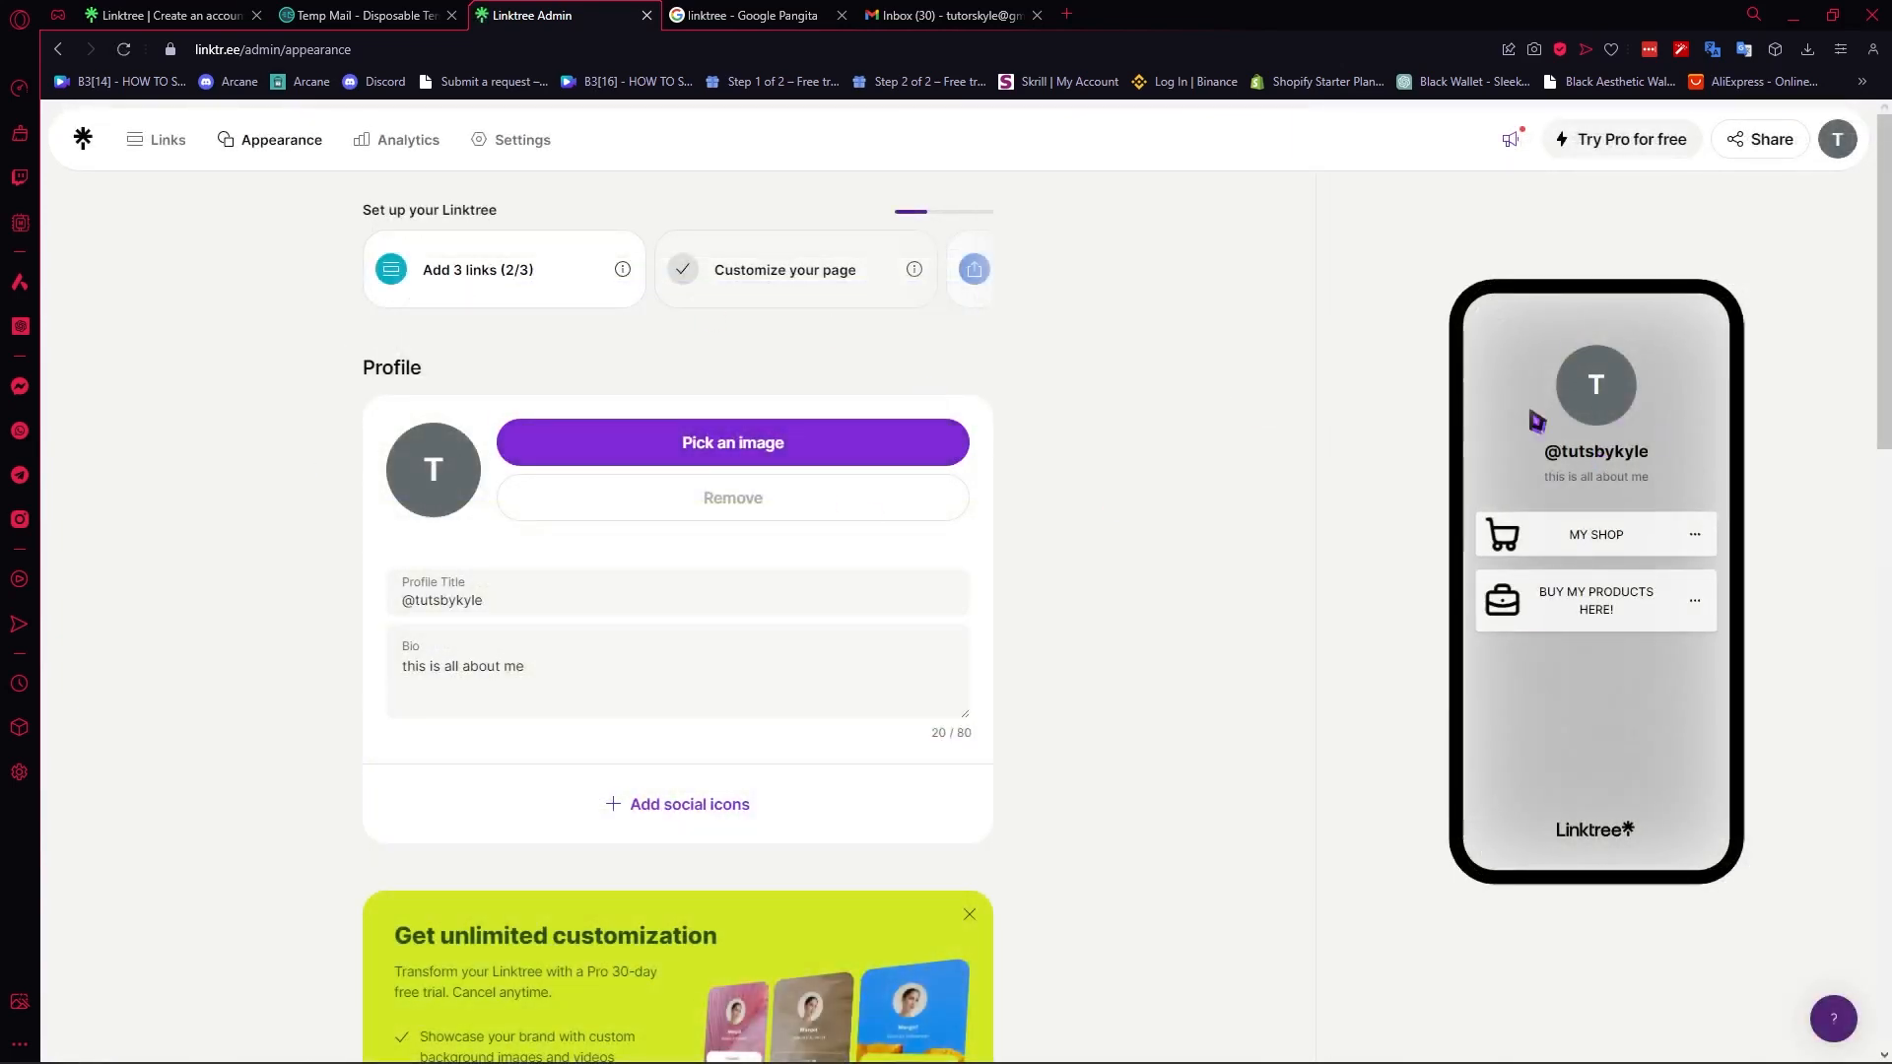
pyautogui.scroll(-10, 1084, 591)
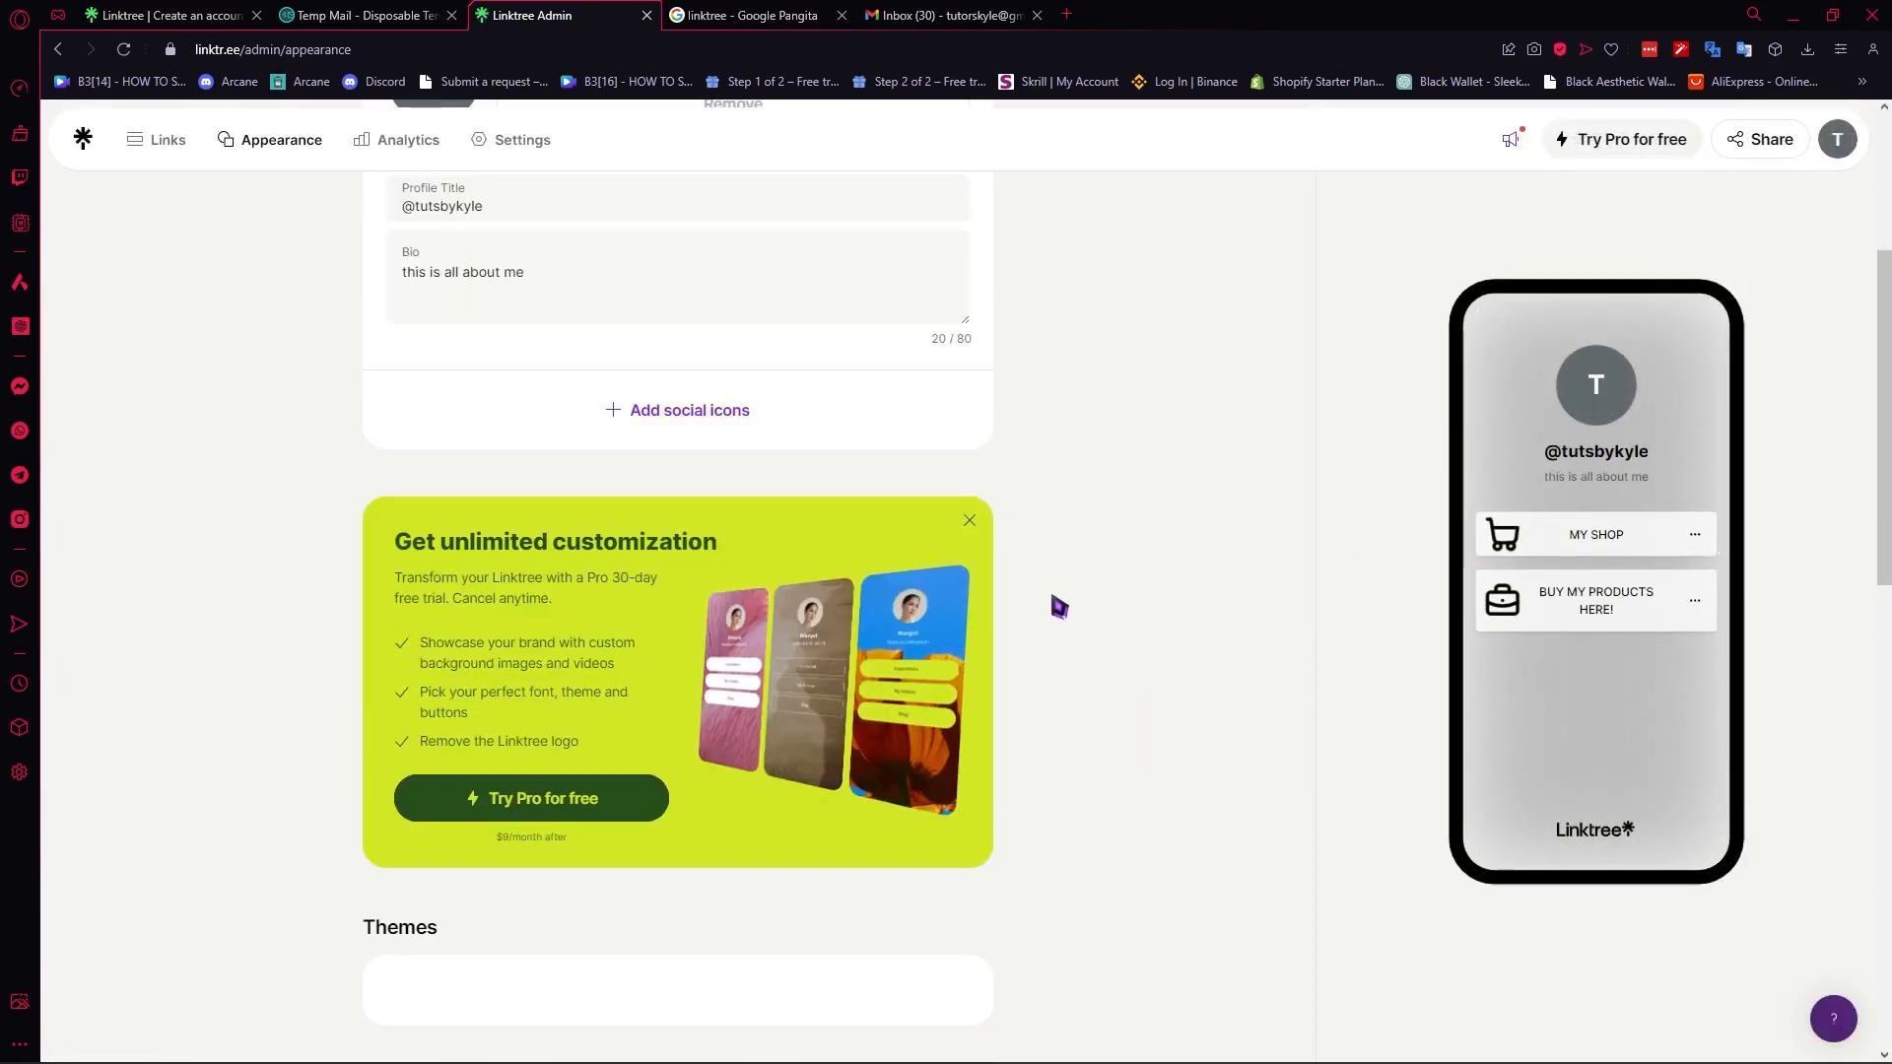
pyautogui.scroll(-6, 549, 506)
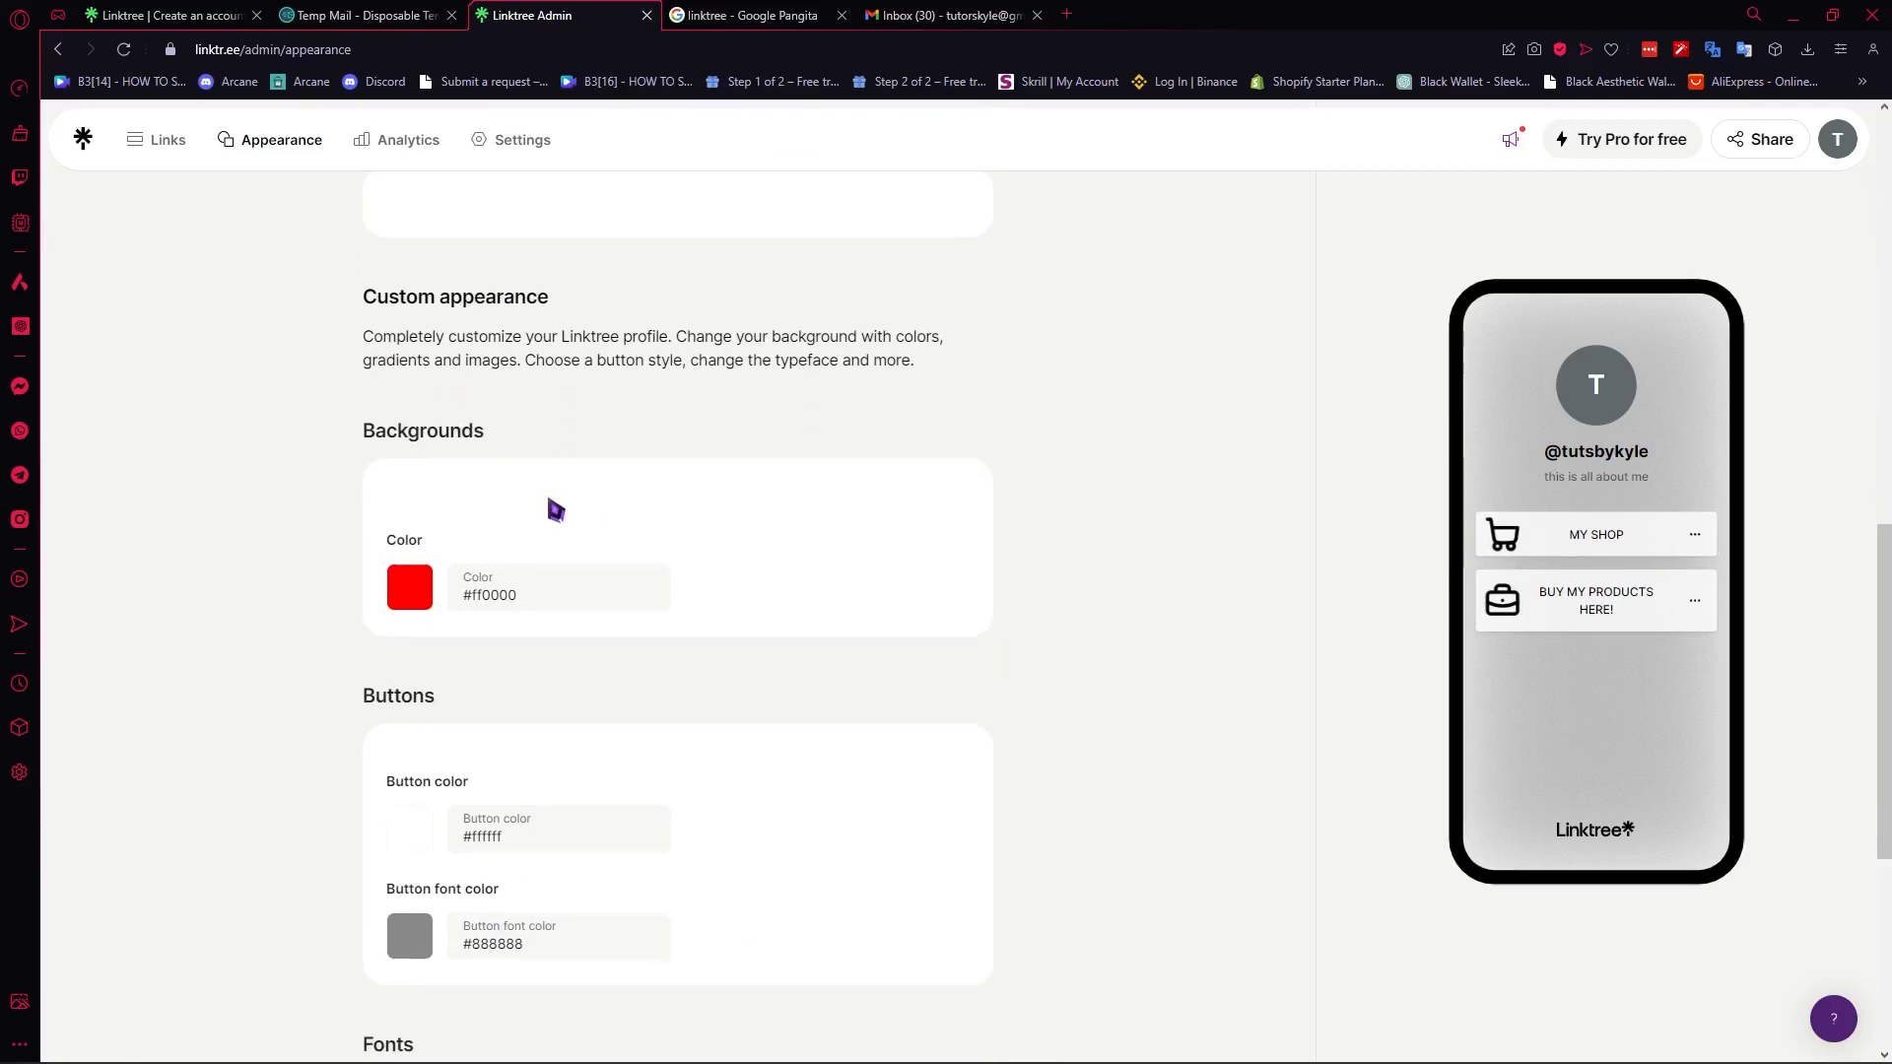
pyautogui.scroll(8, 693, 712)
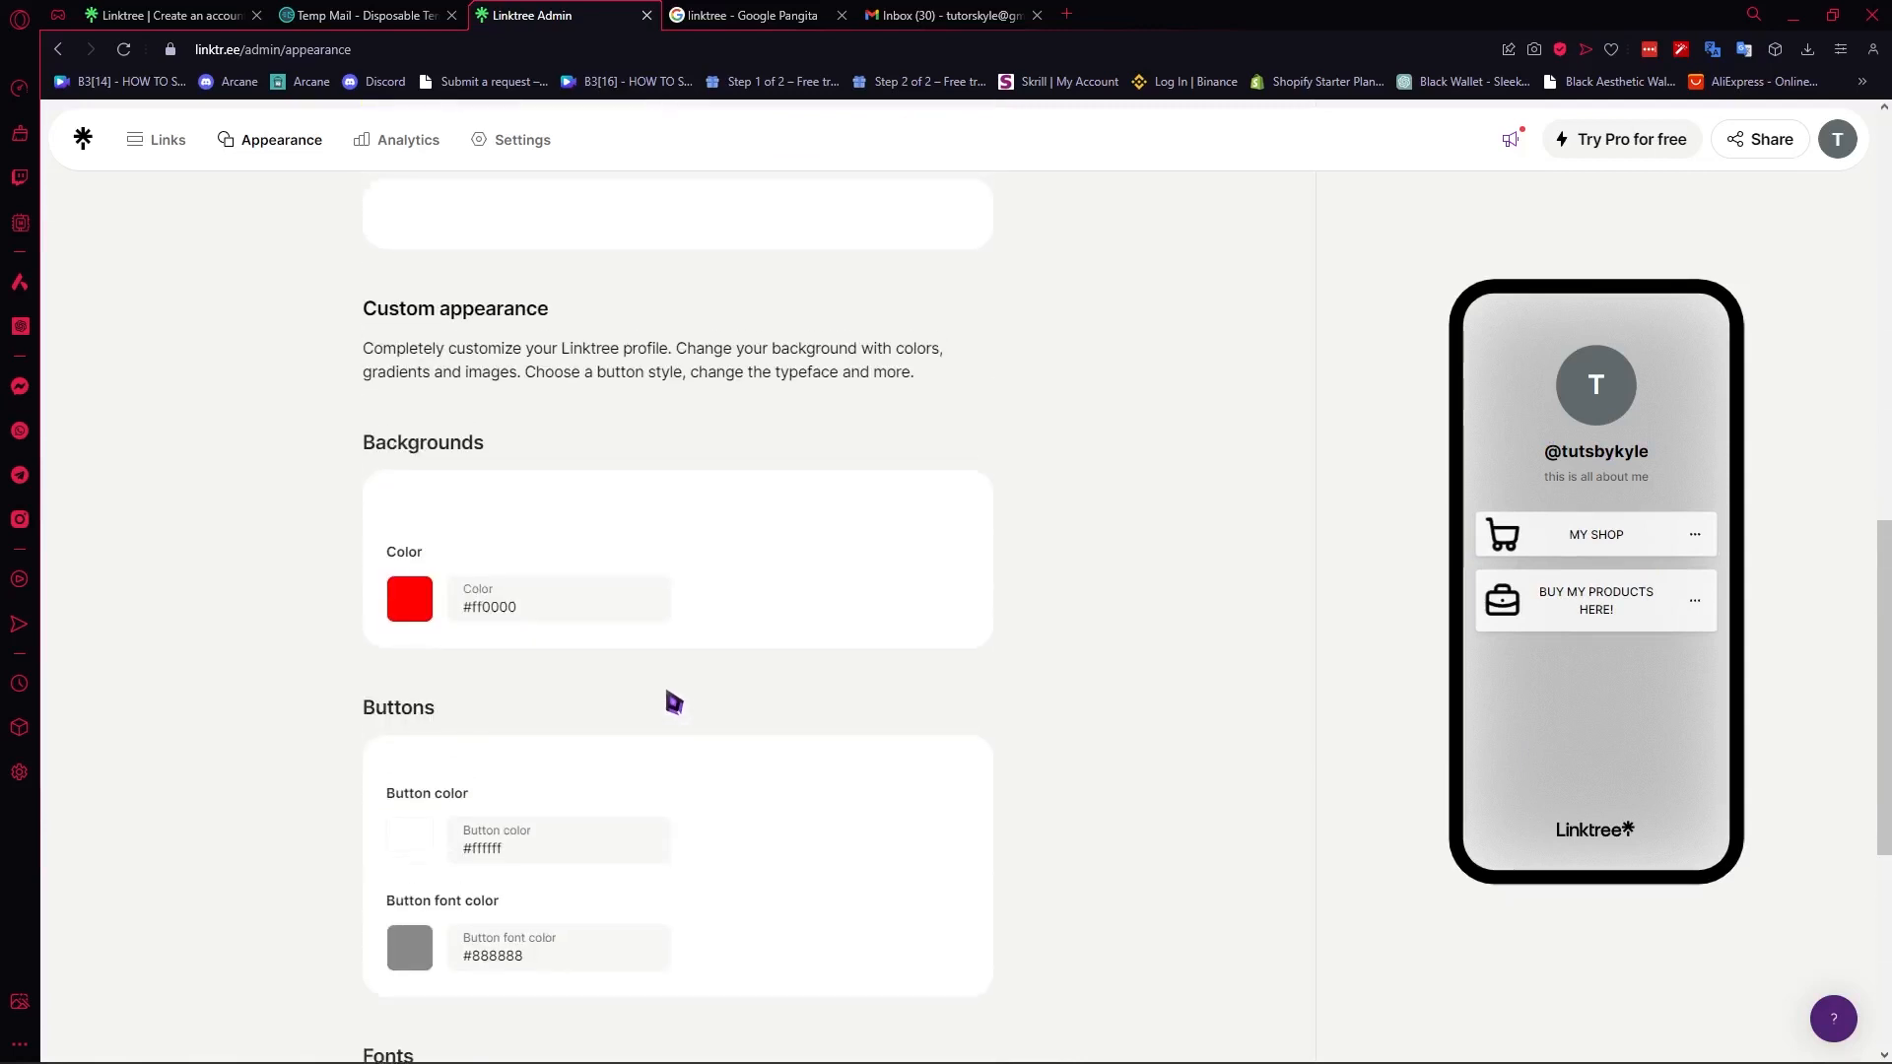
pyautogui.scroll(4, 641, 818)
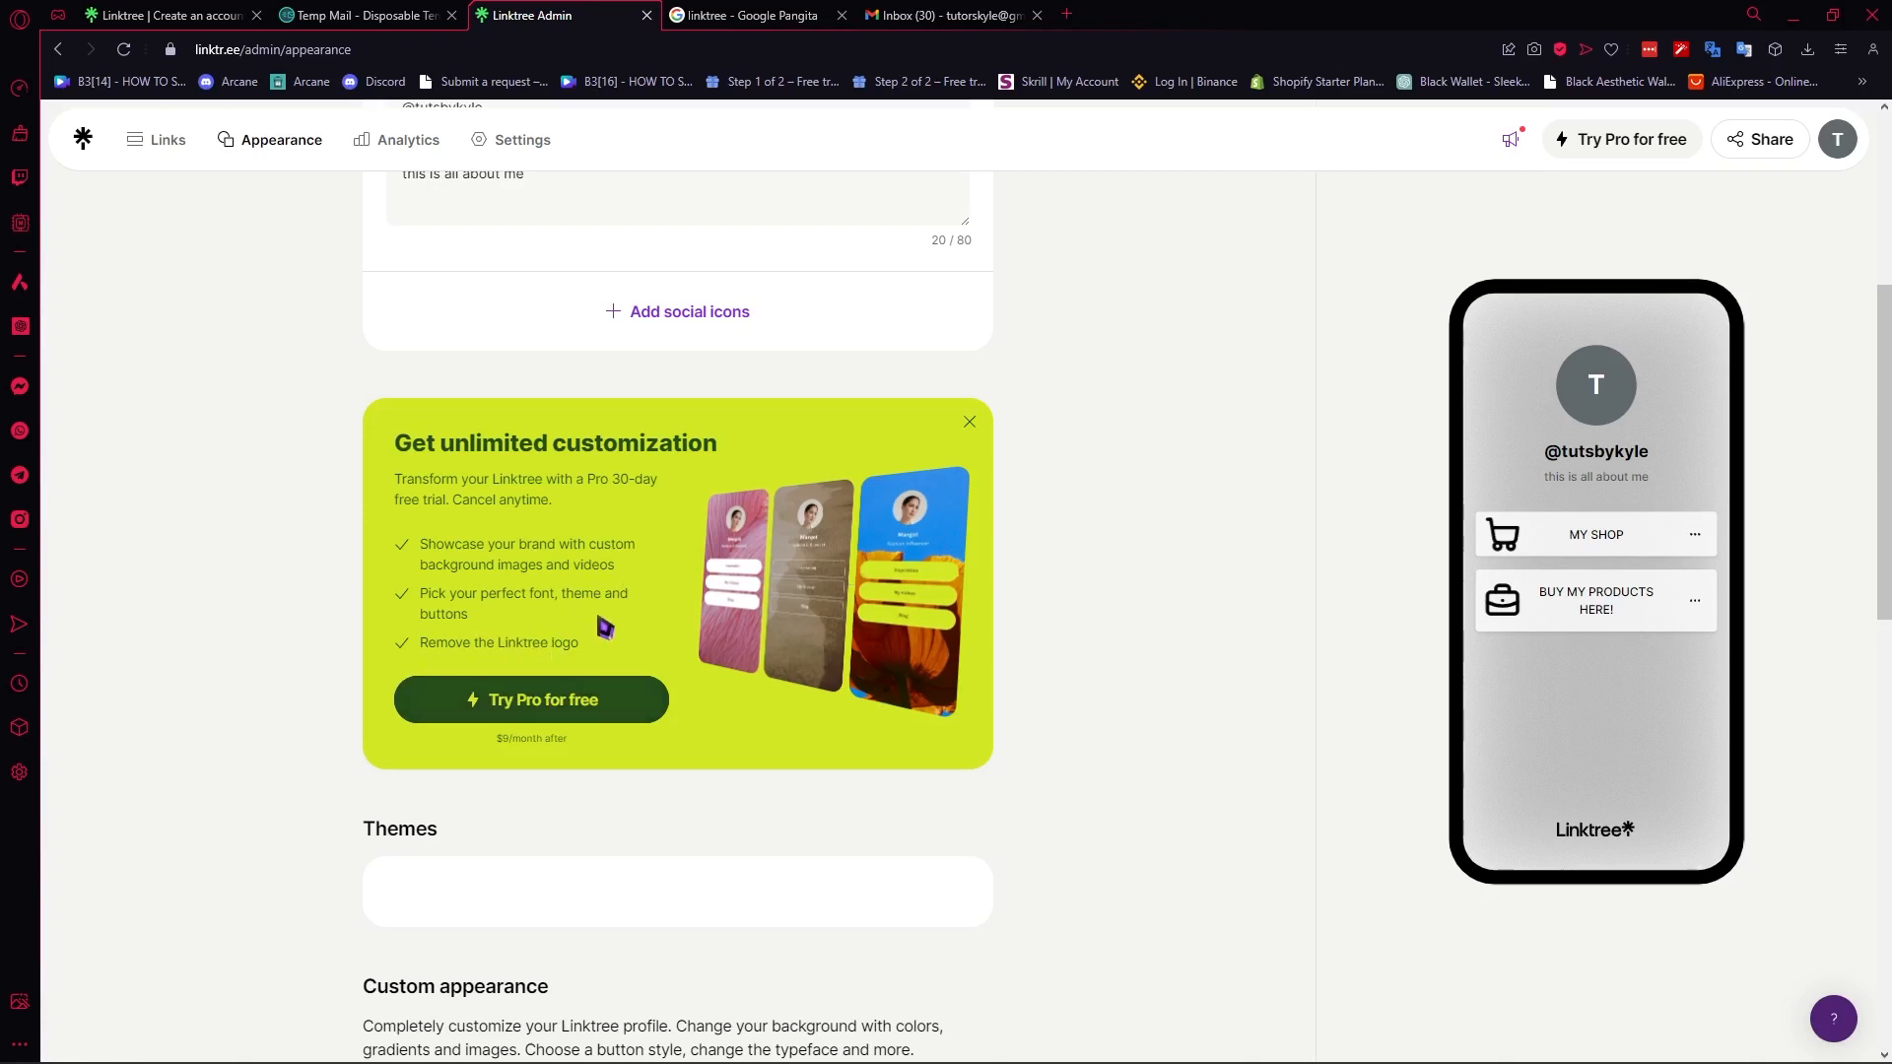
pyautogui.scroll(5, 605, 631)
pyautogui.scroll(-15, 610, 665)
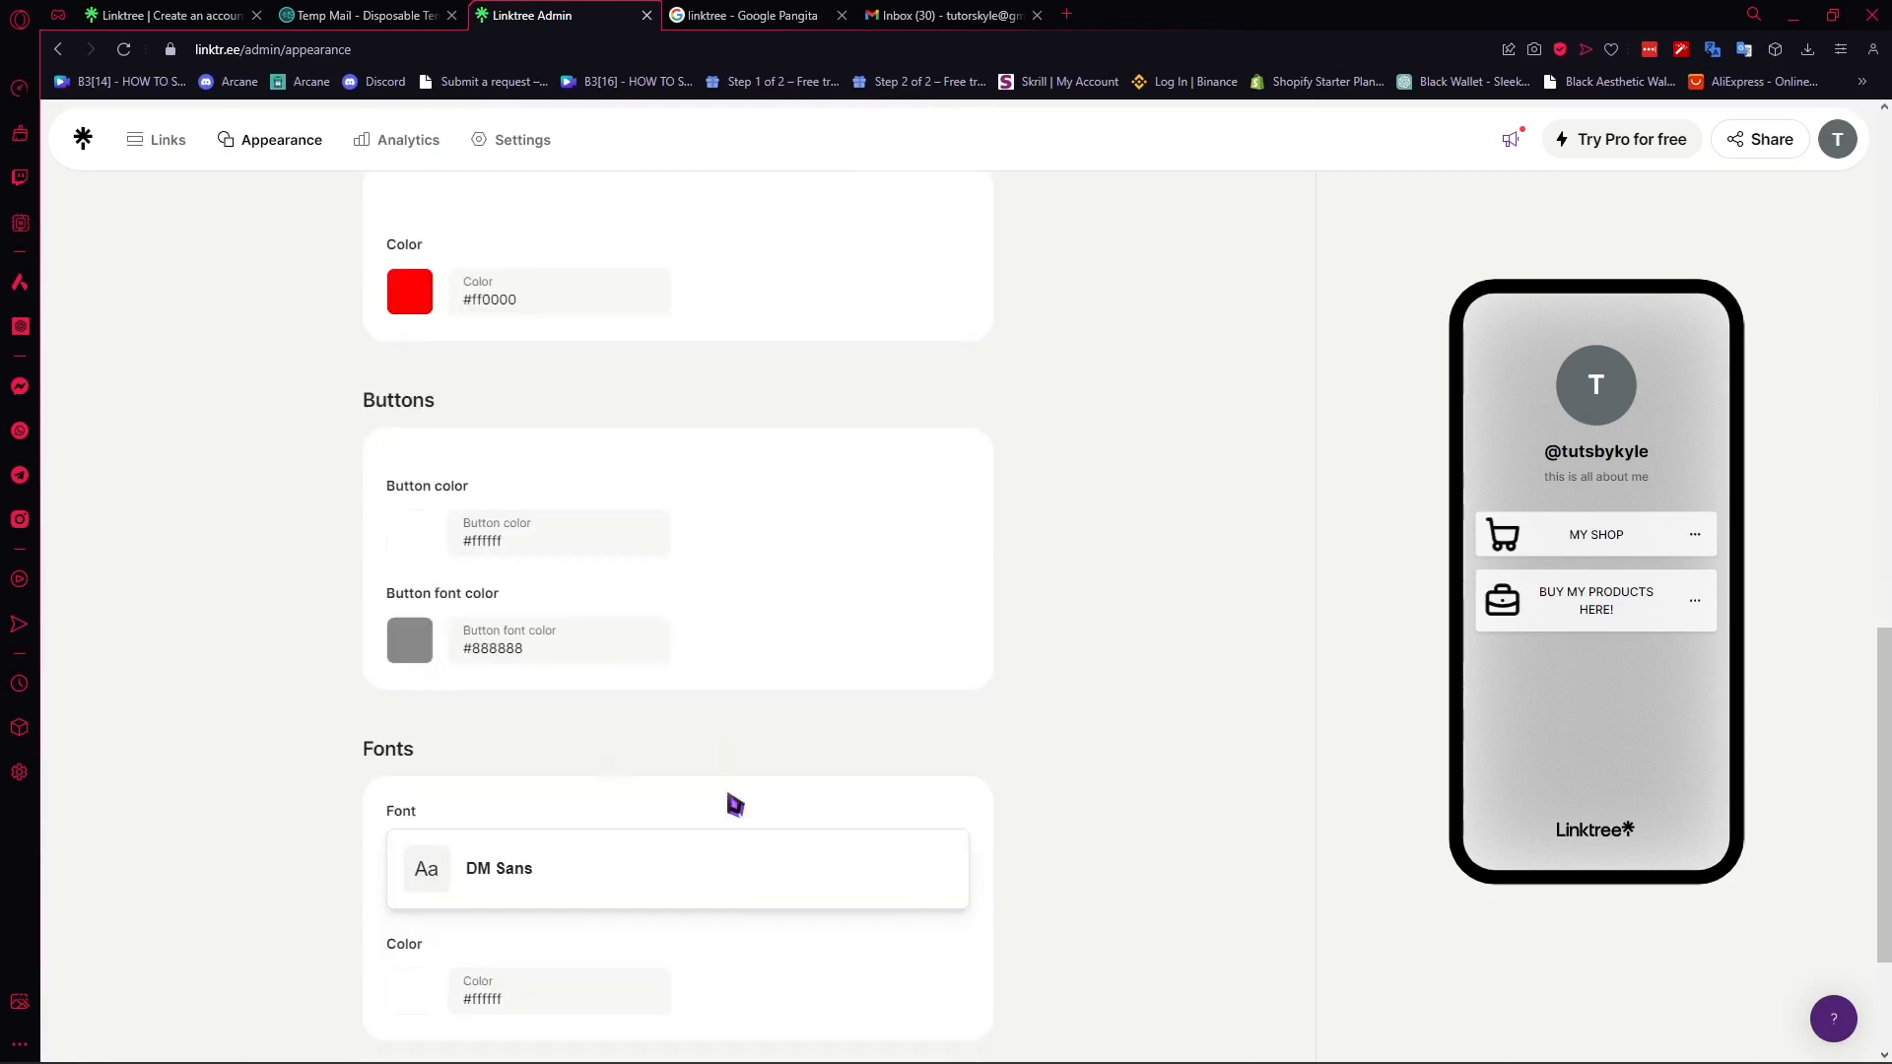
pyautogui.scroll(5, 734, 806)
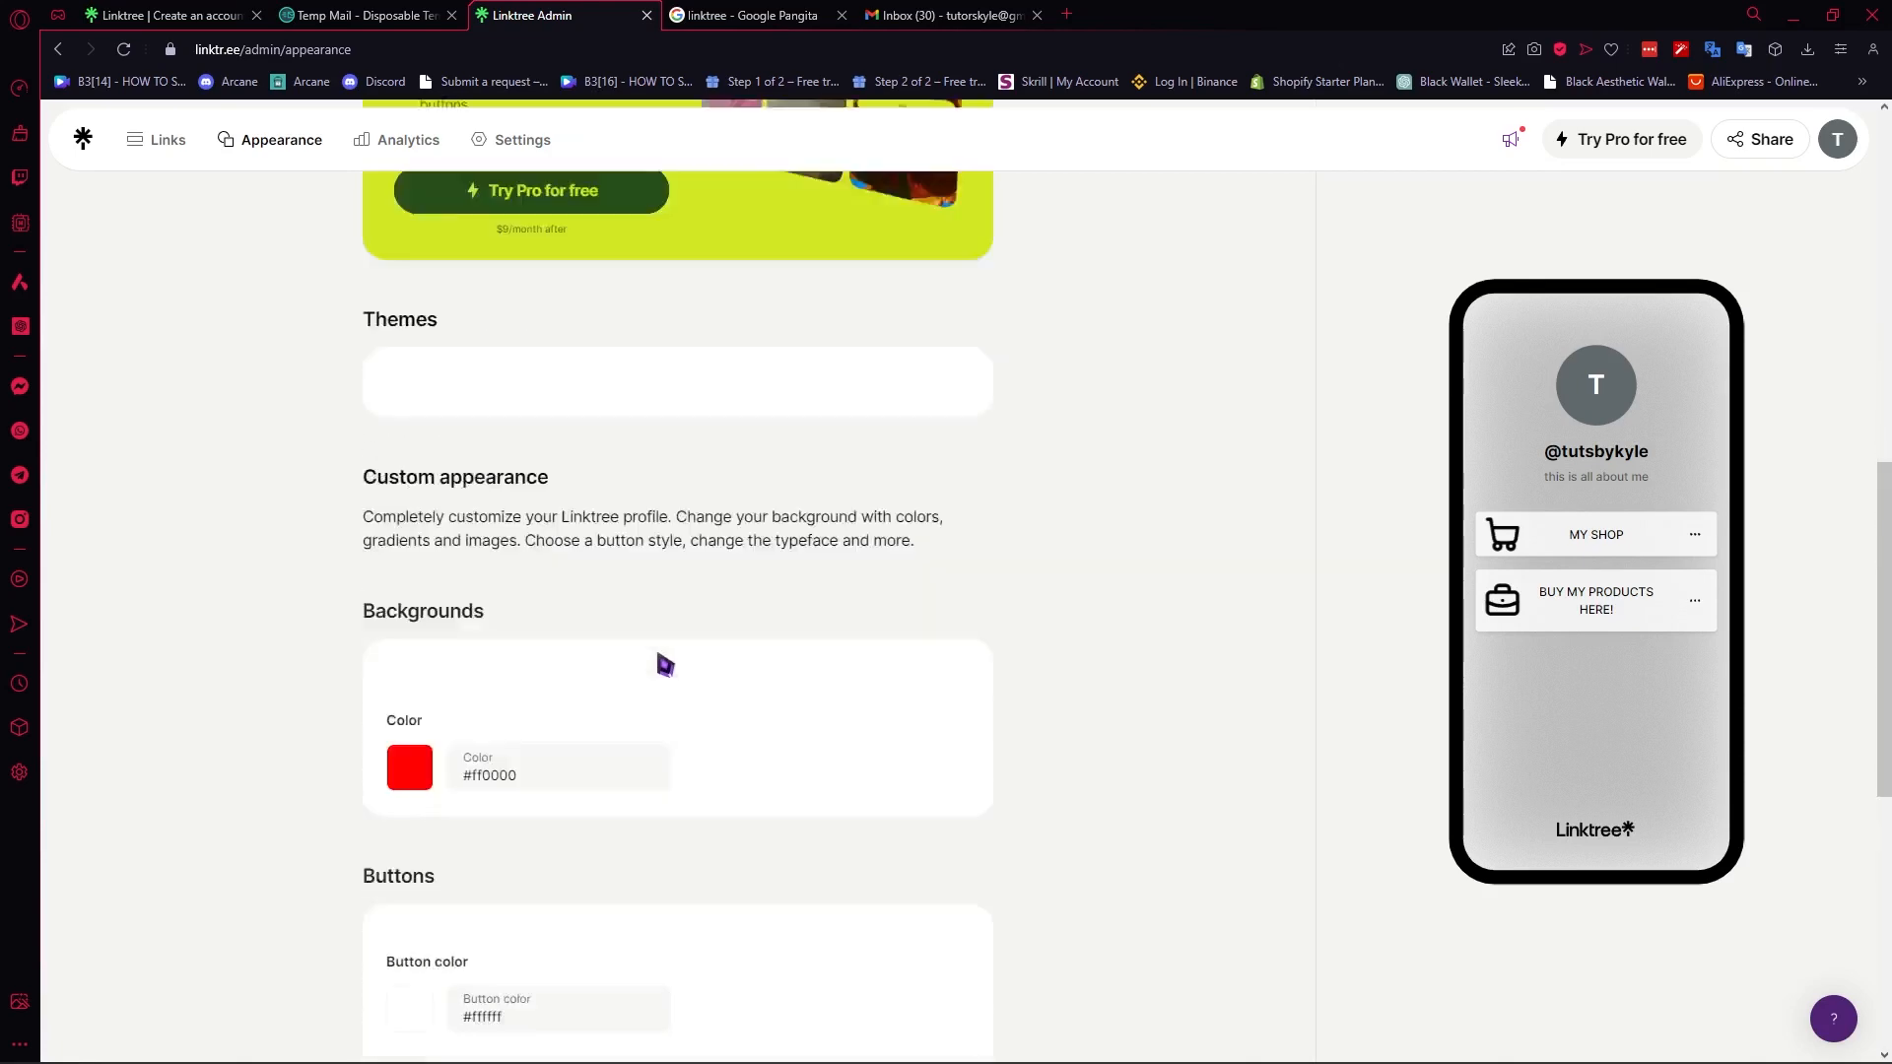
pyautogui.scroll(10, 666, 666)
# - Copy the Linktree page's address from its sharing options and close them
pyautogui.click(1750, 150)
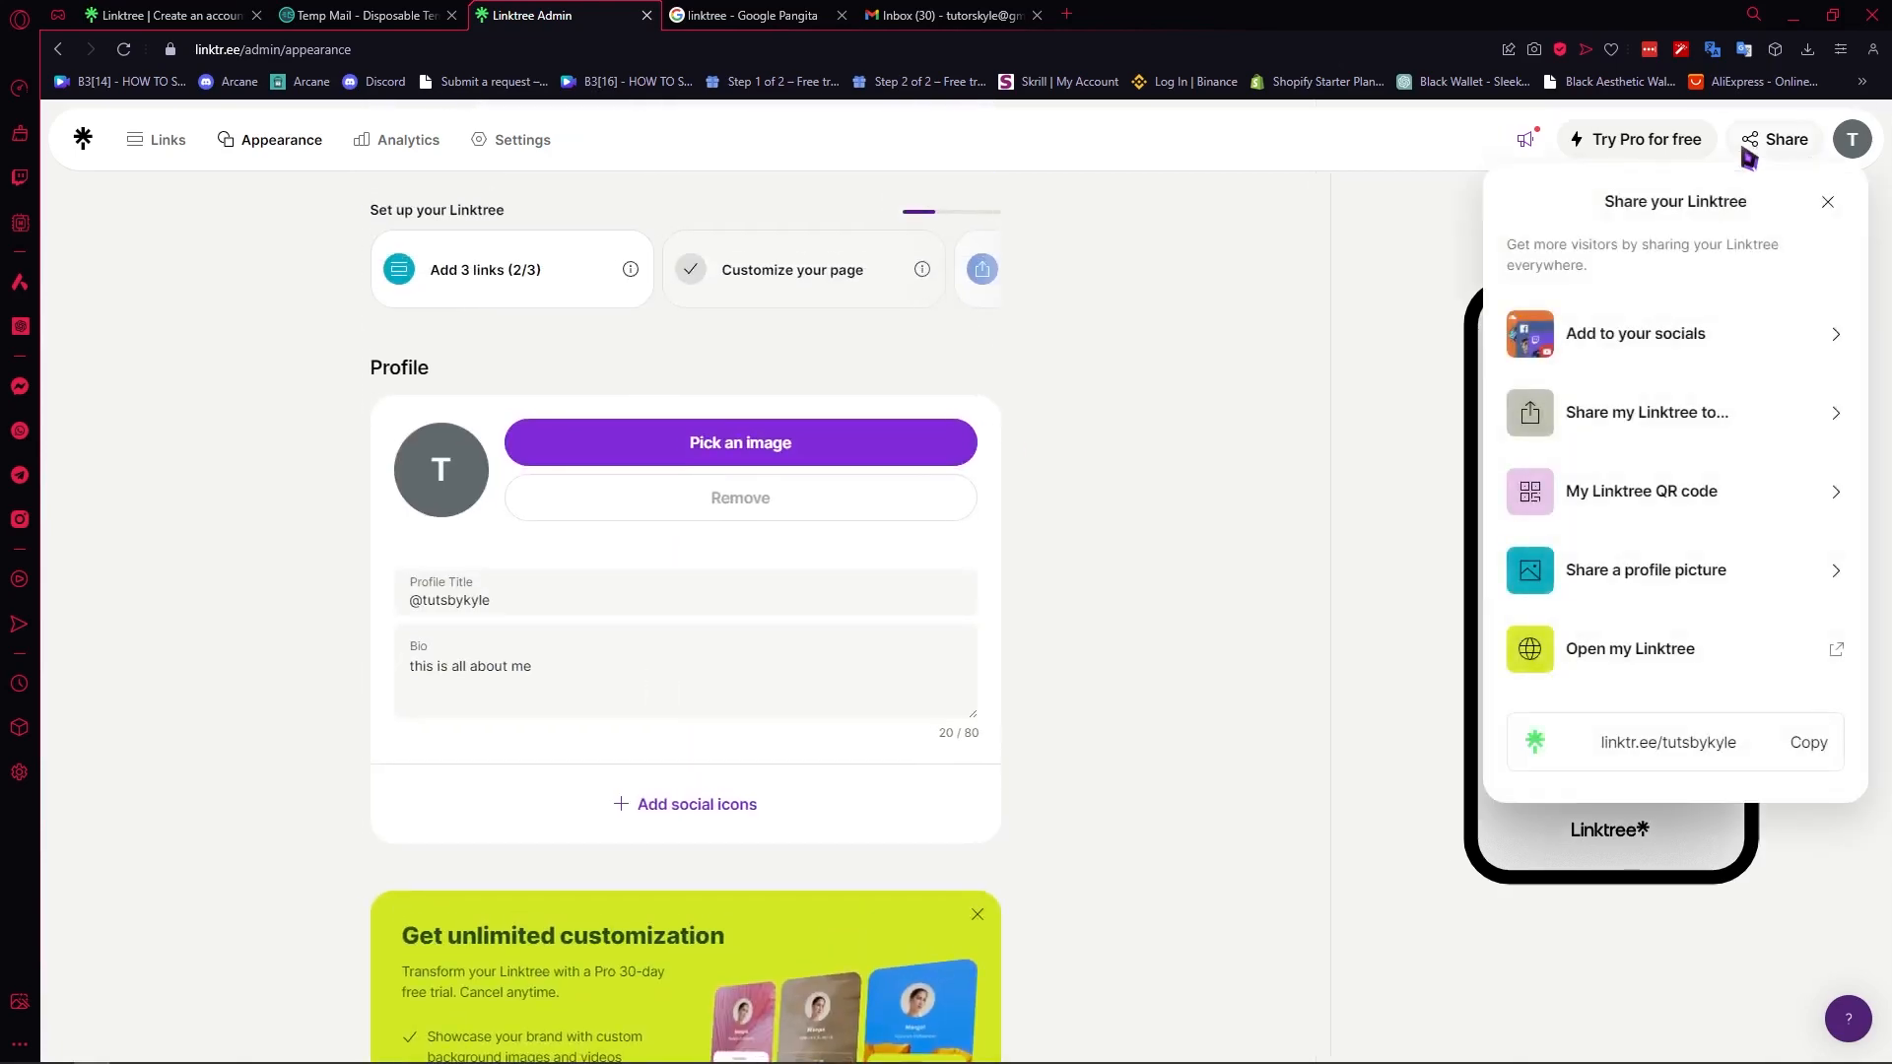
pyautogui.click(1811, 751)
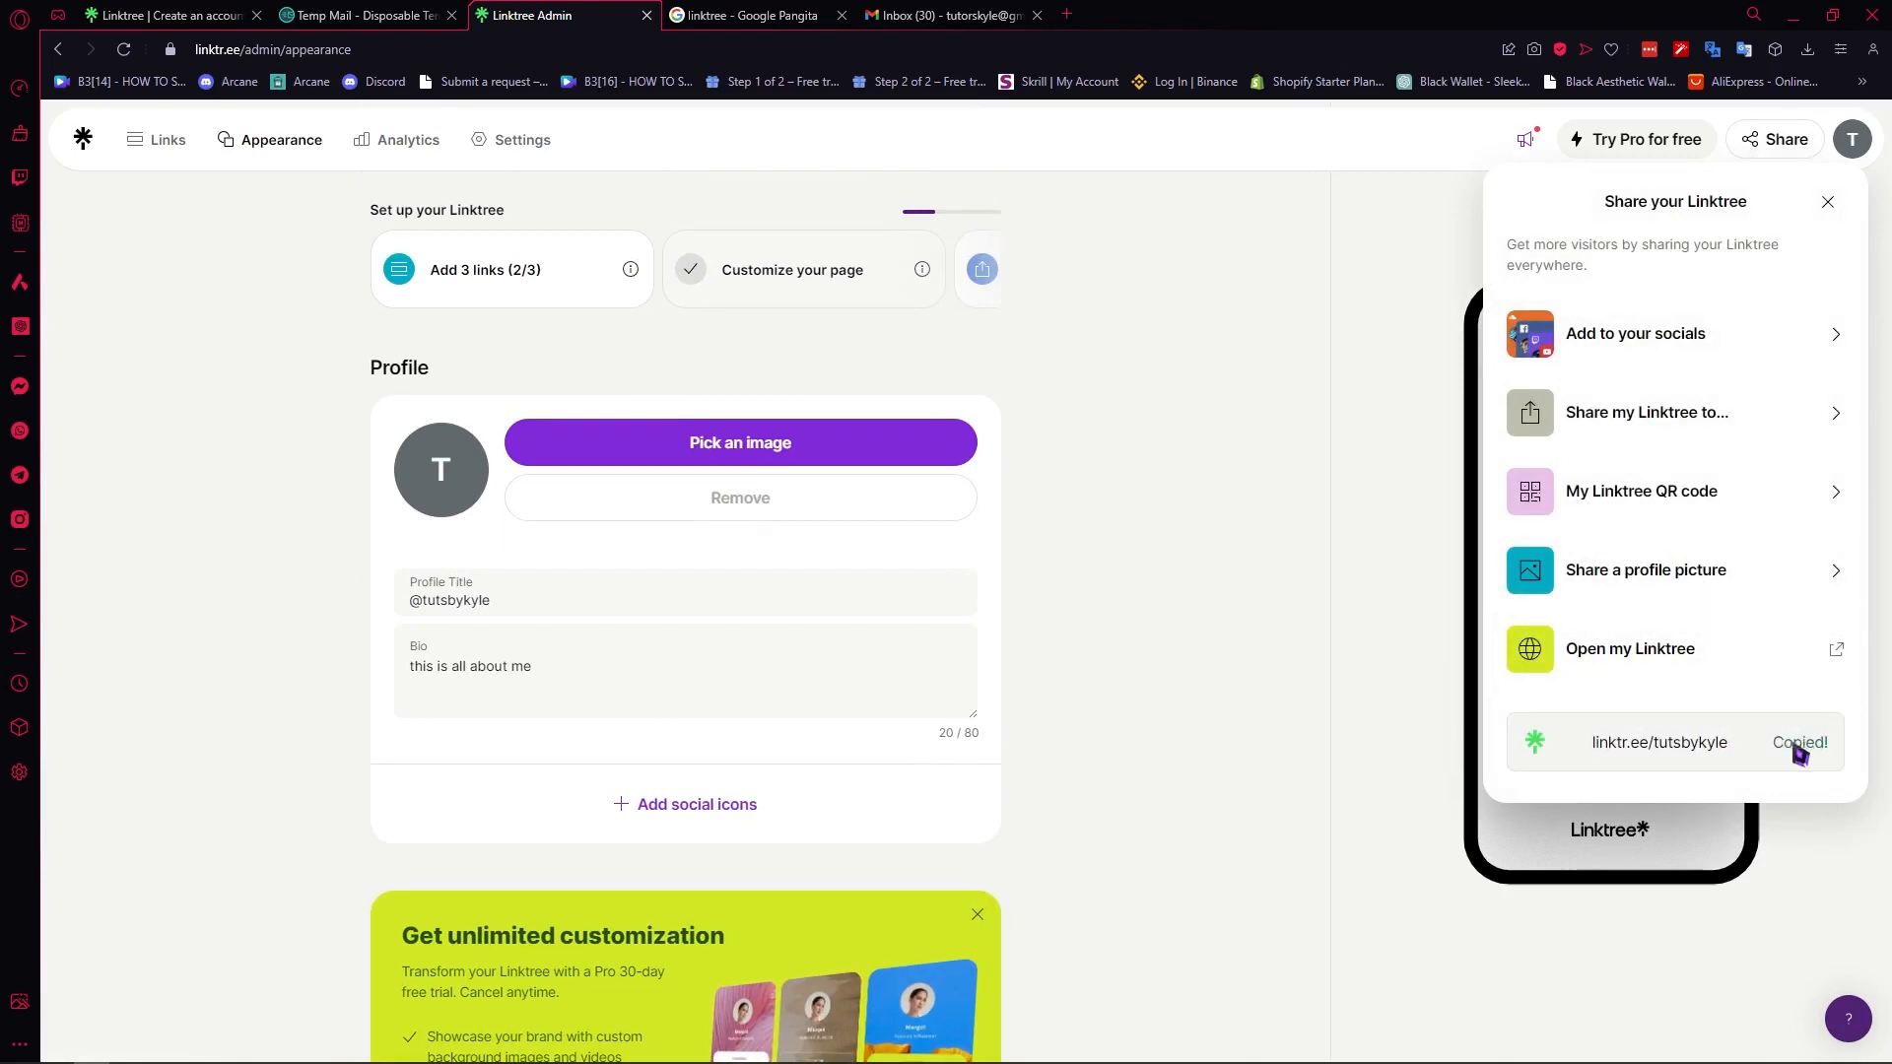
pyautogui.click(1321, 603)
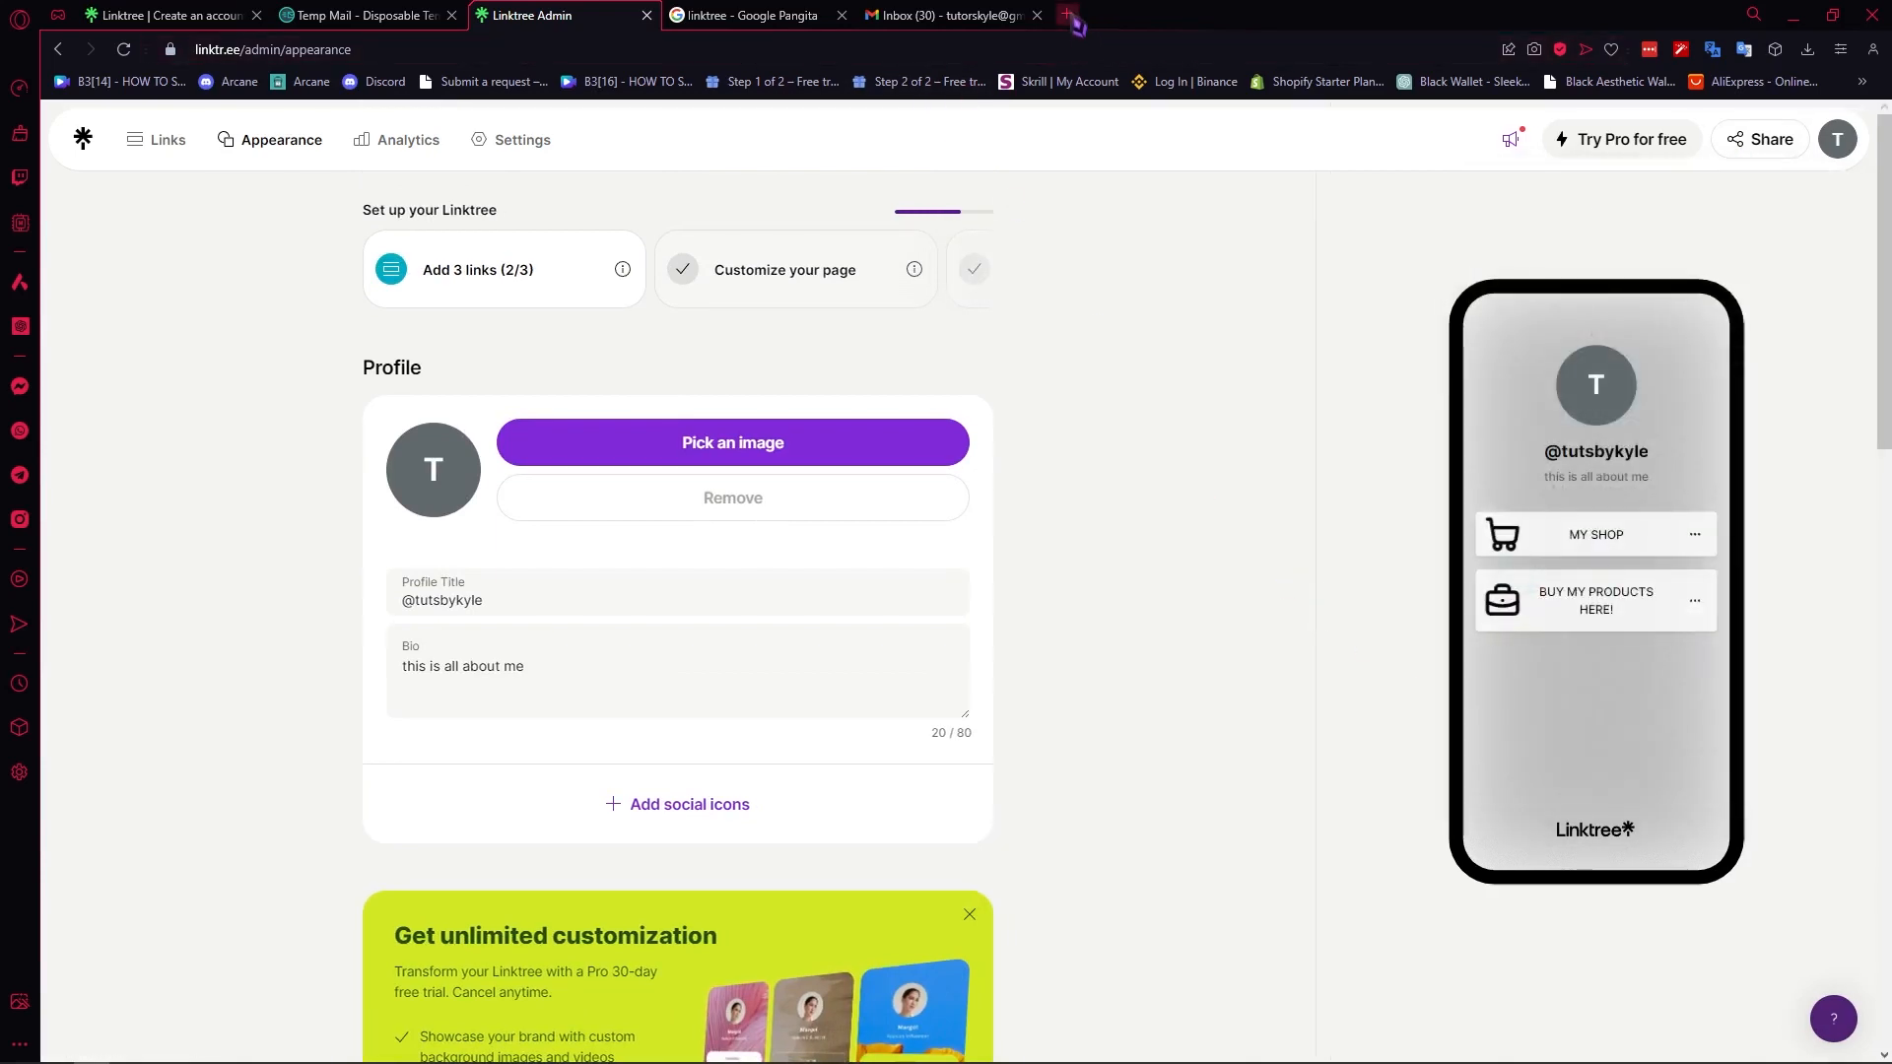
# - Open the copied Linktree address in a new browser tab to view the public page, and return to the Linktree admin
pyautogui.click(1067, 15)
pyautogui.rightClick(1025, 55)
pyautogui.click(1075, 140)
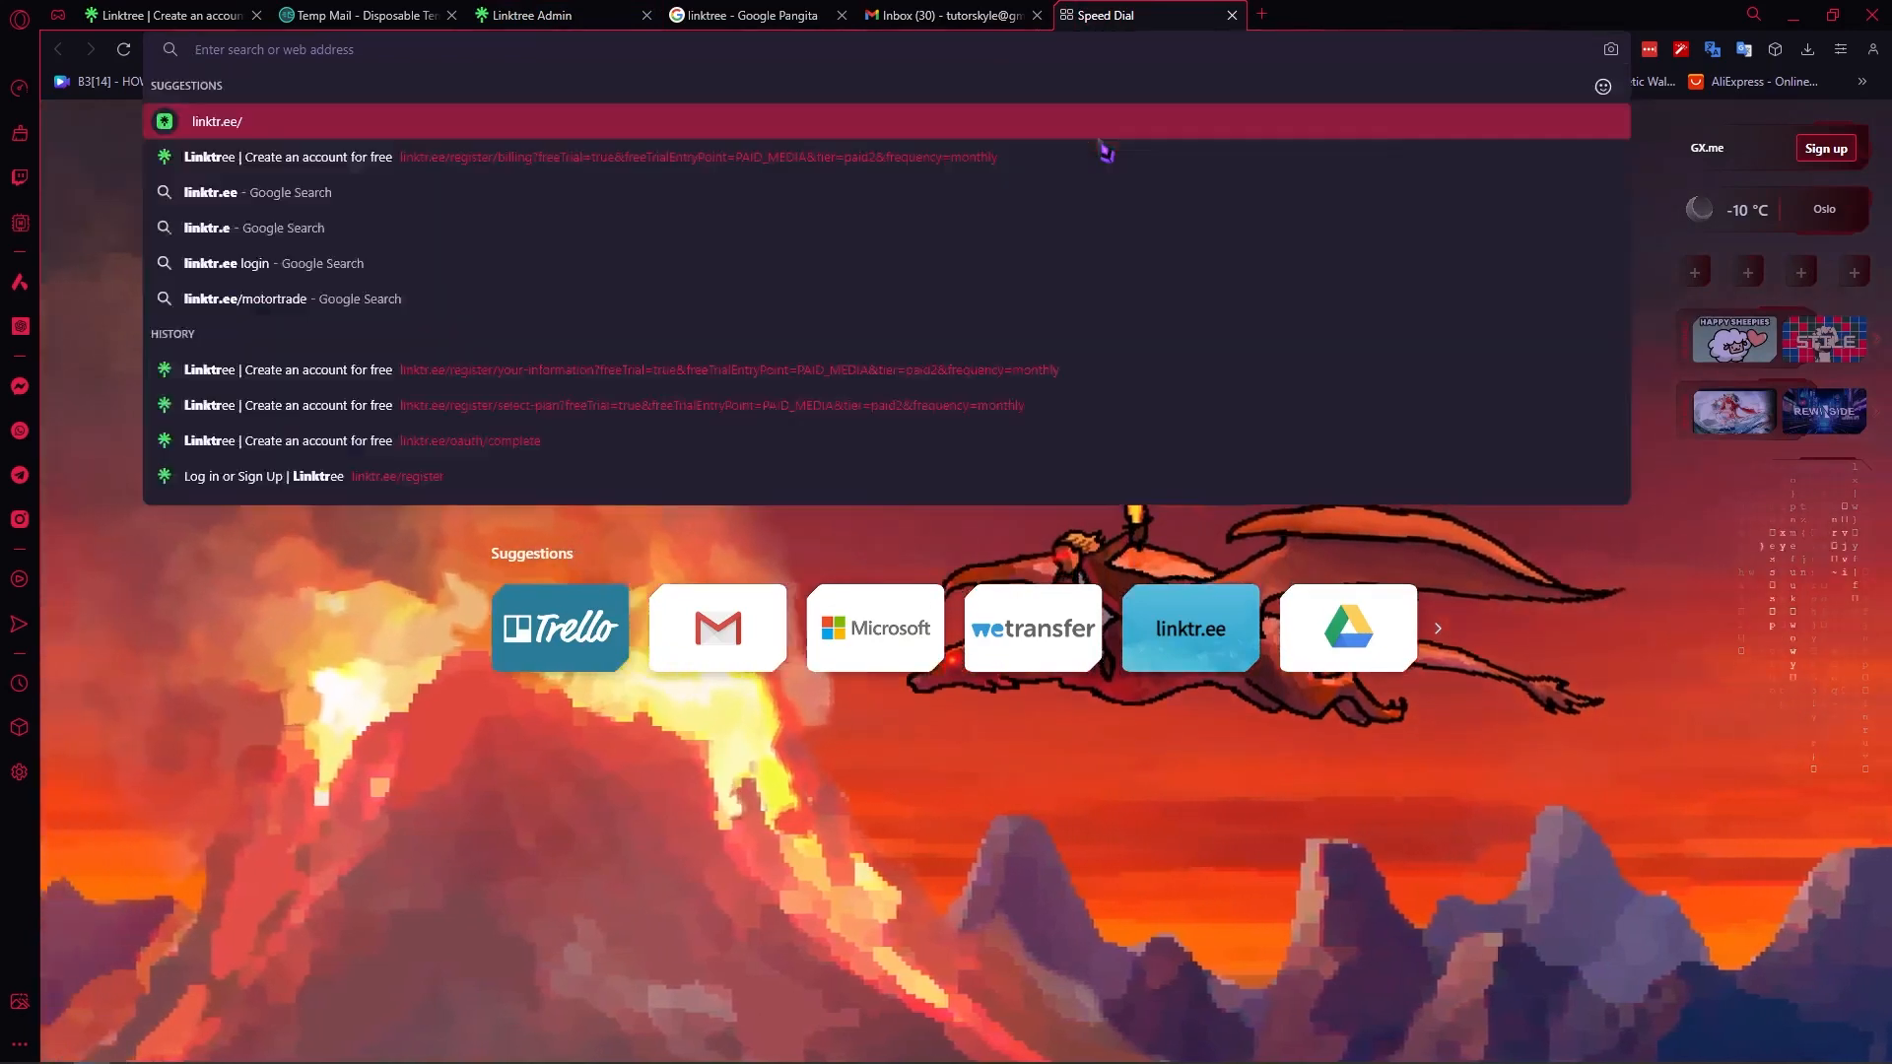
pyautogui.press('Return')
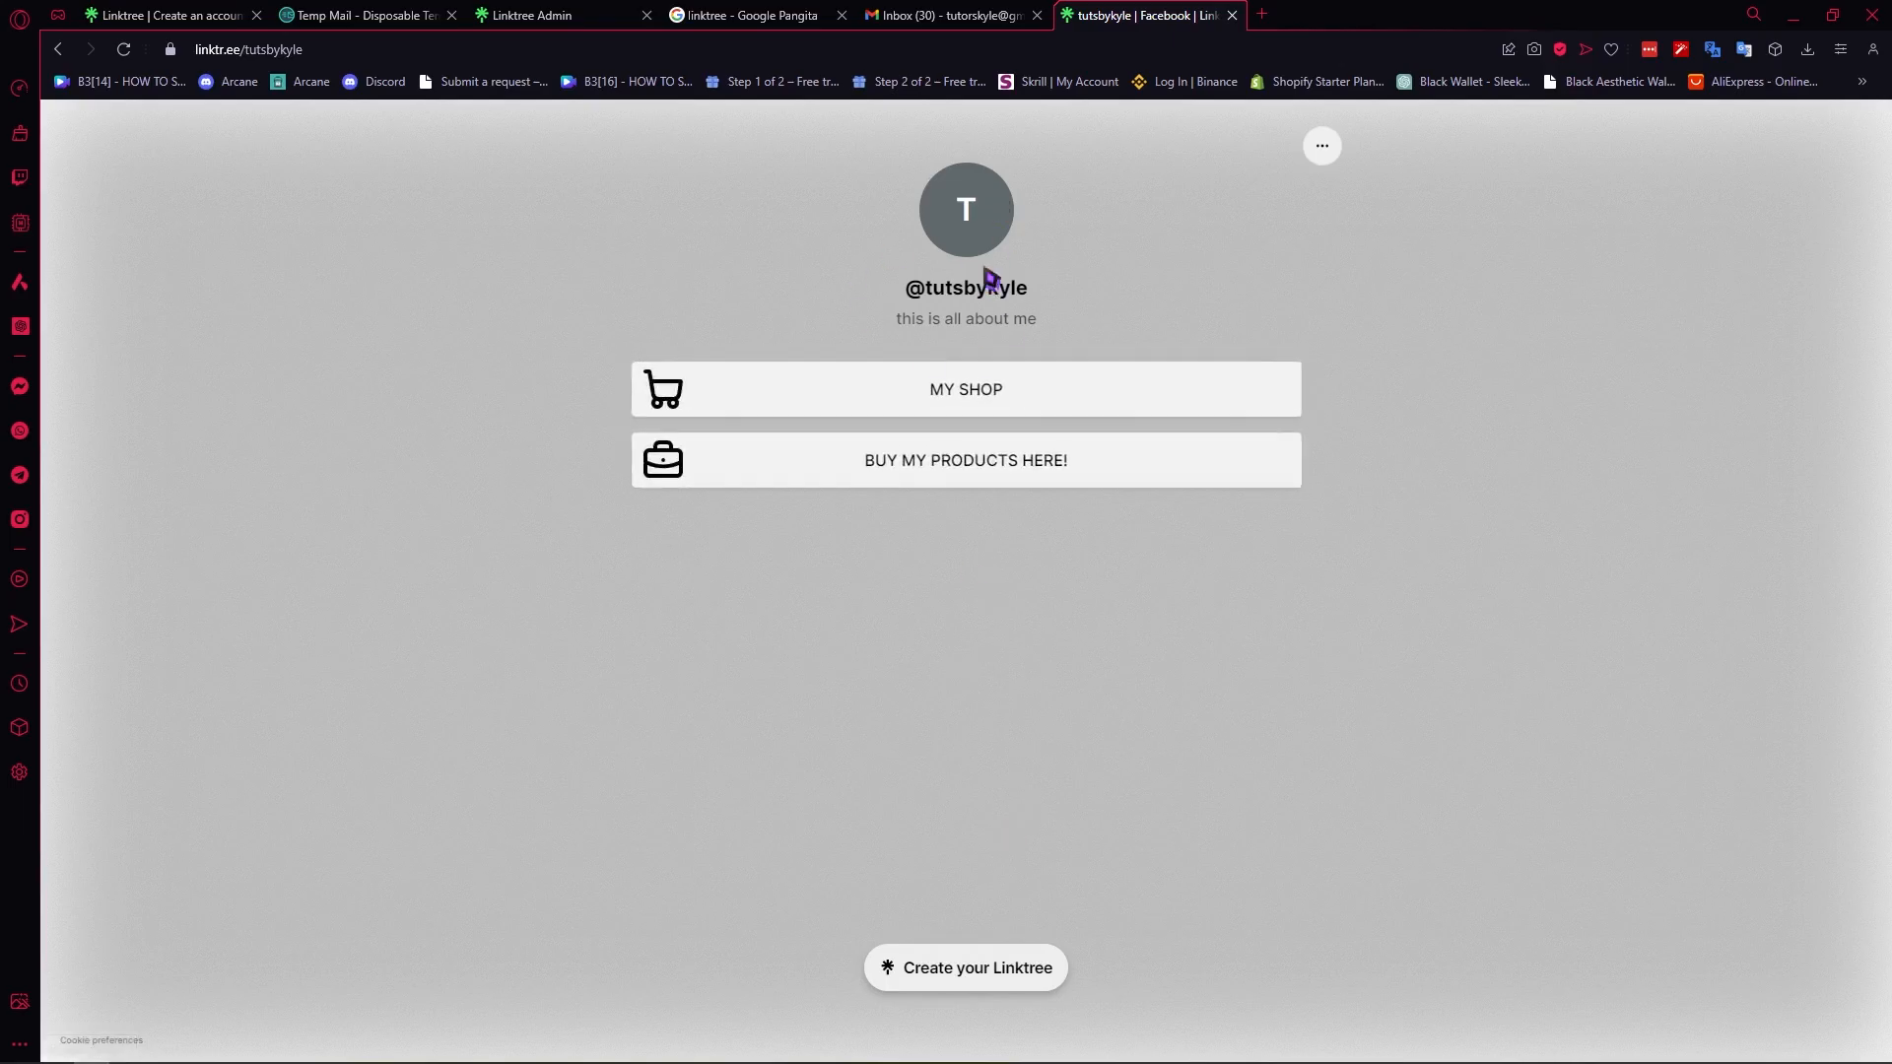
pyautogui.click(591, 14)
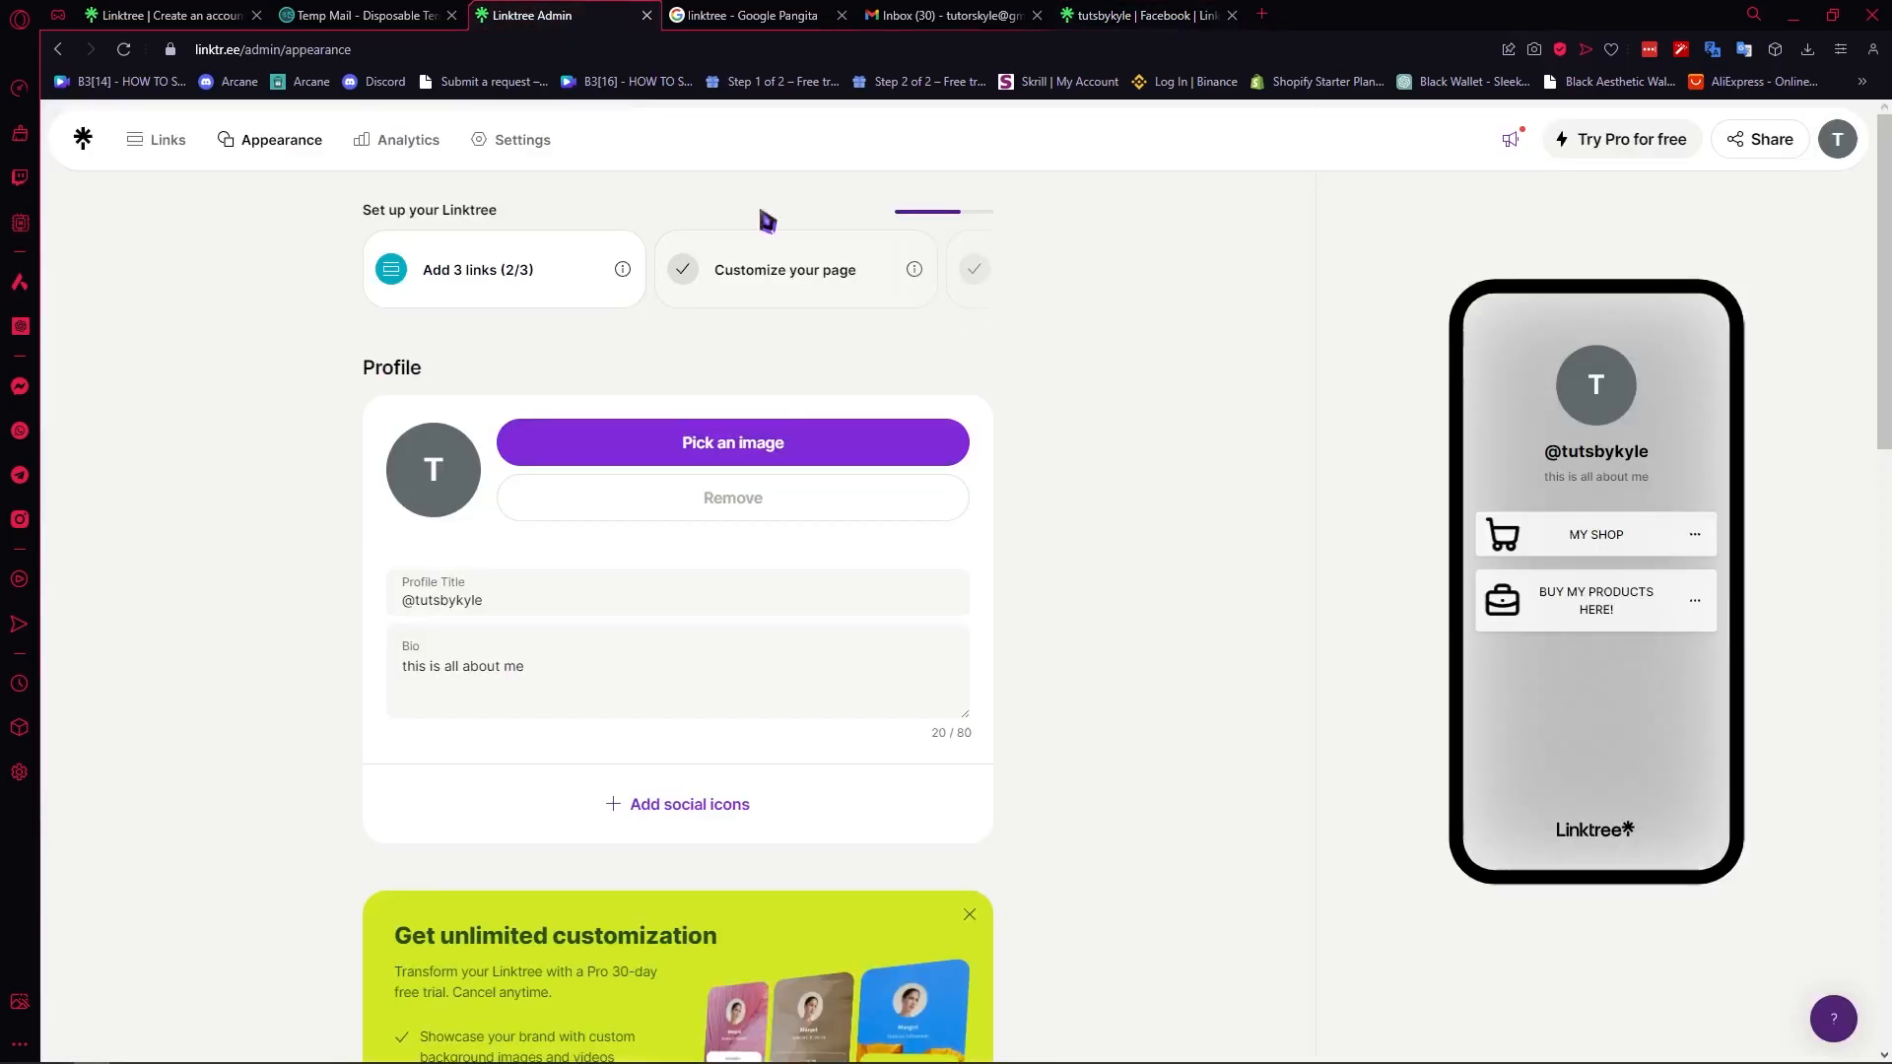